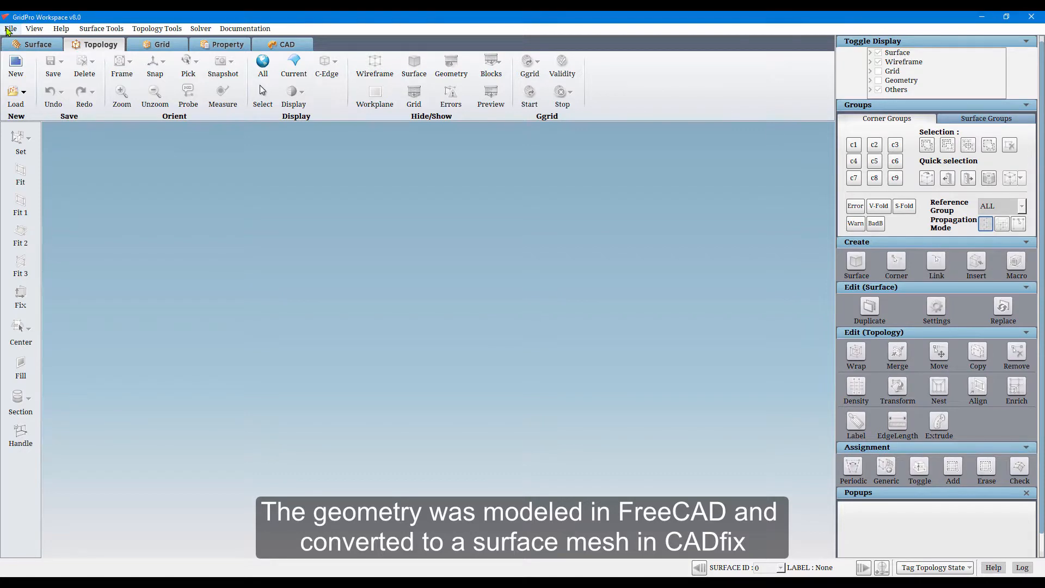
# Import the sduct.stl file as STL geometry.
pyautogui.click(10, 28)
pyautogui.moveTo(56, 100)
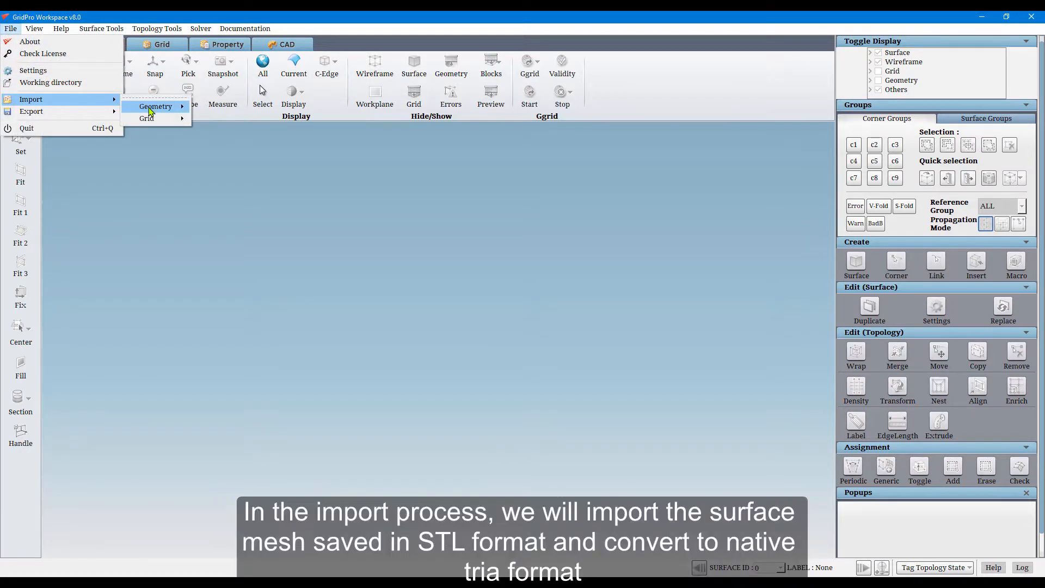
pyautogui.moveTo(158, 106)
pyautogui.click(263, 162)
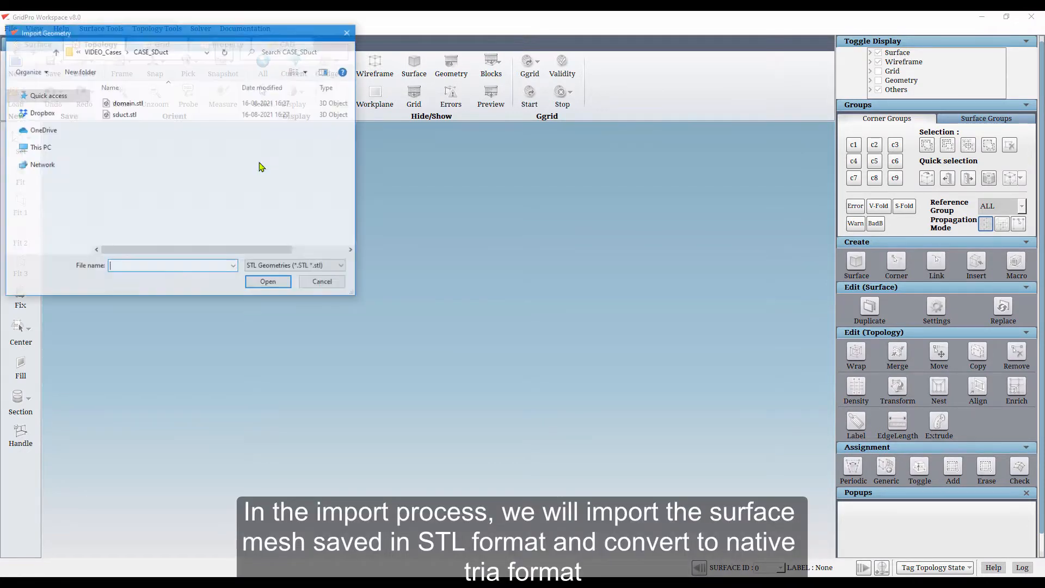
pyautogui.doubleClick(133, 116)
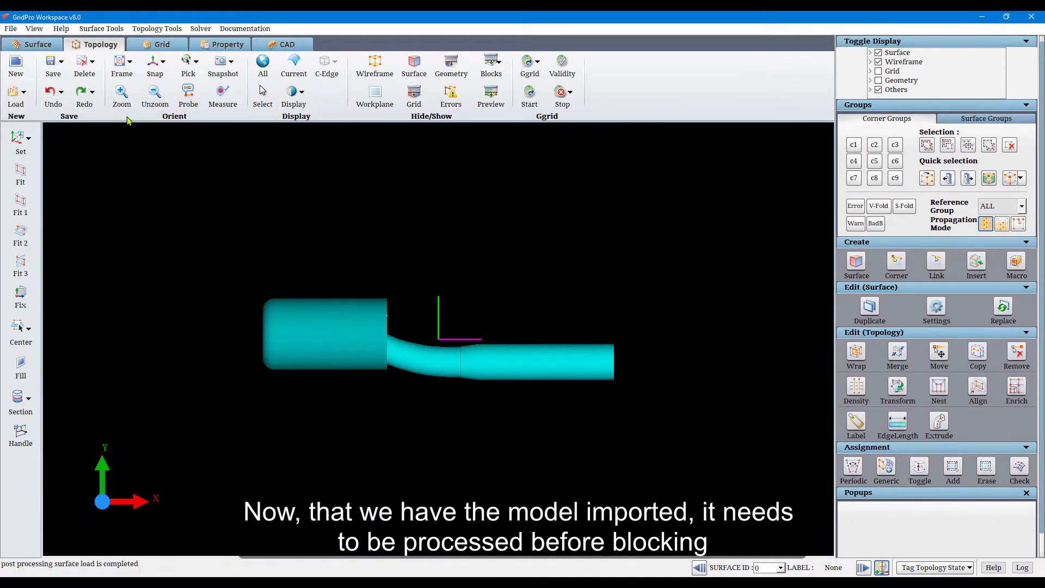
# Split the imported duct surface by feature angle, based on geometry features, and load the resulting pieces.
pyautogui.click(43, 48)
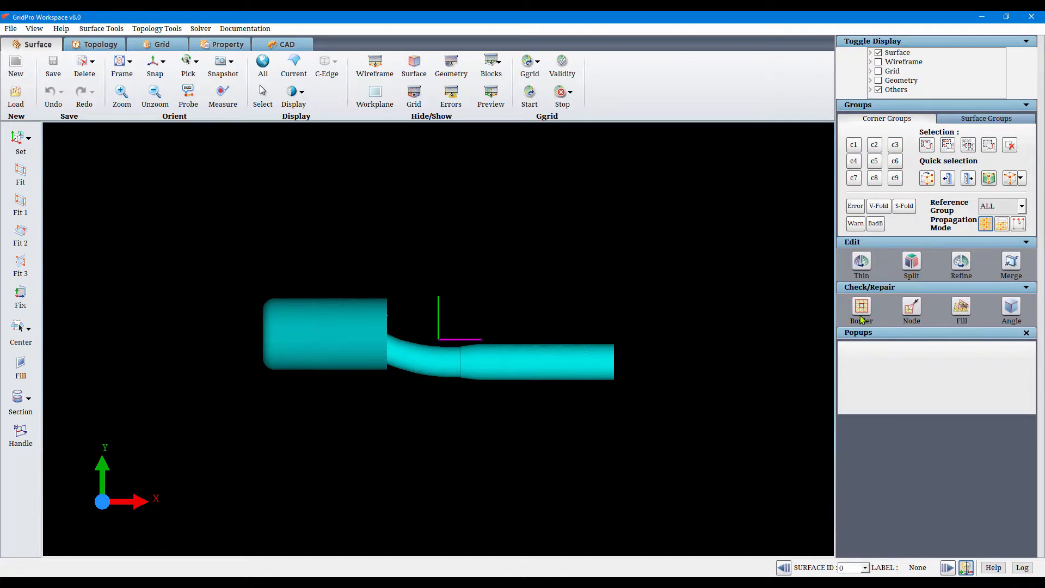
pyautogui.click(918, 266)
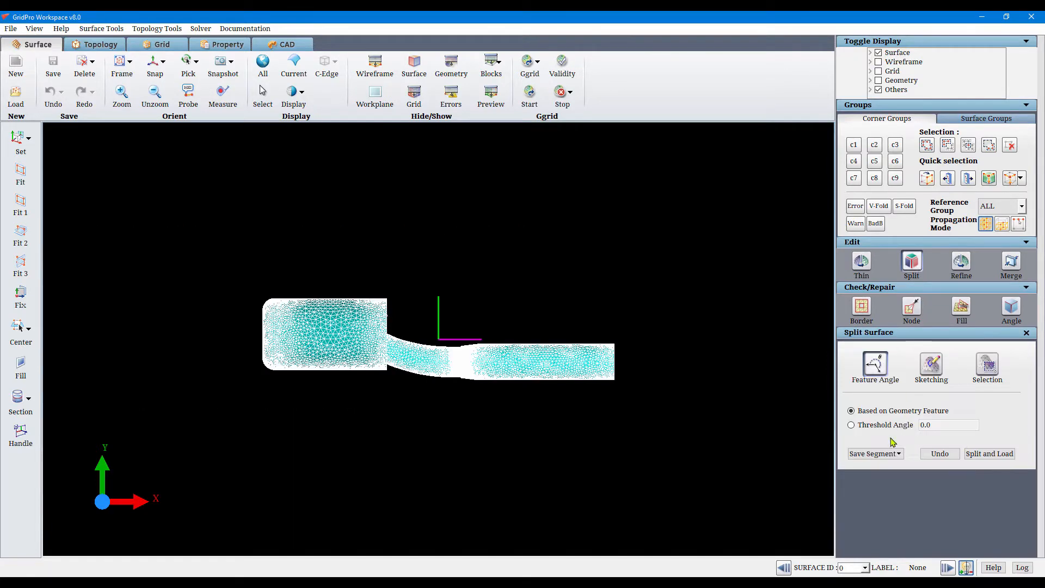
pyautogui.moveTo(540, 366); pyautogui.dragTo(261, 427)
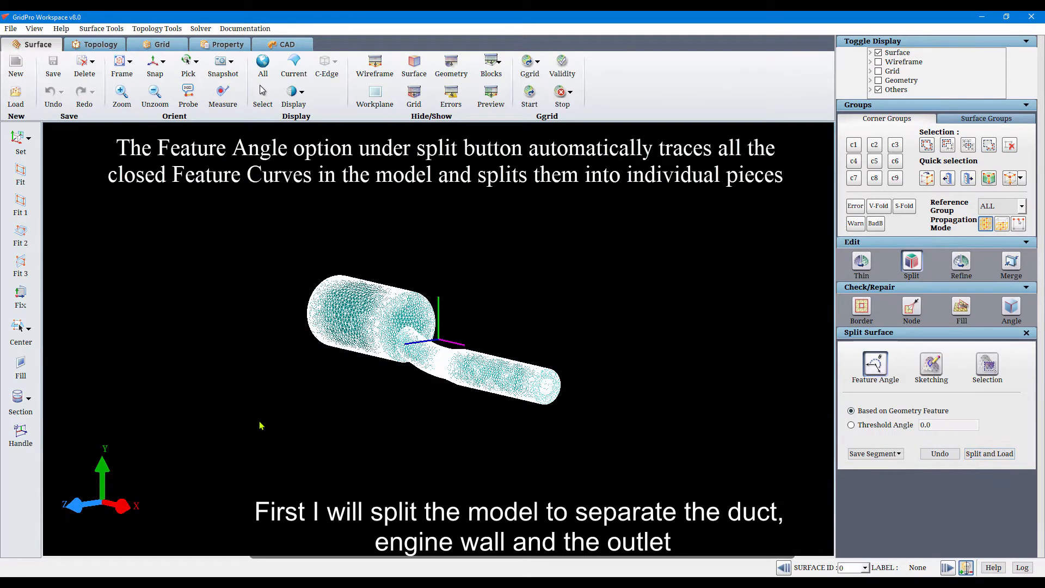
pyautogui.click(989, 453)
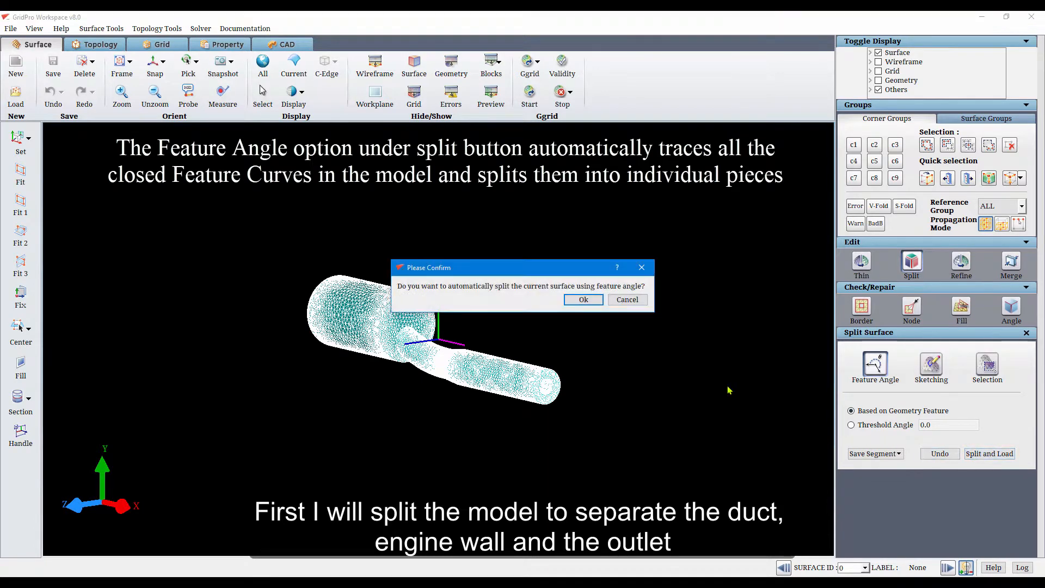
pyautogui.click(583, 299)
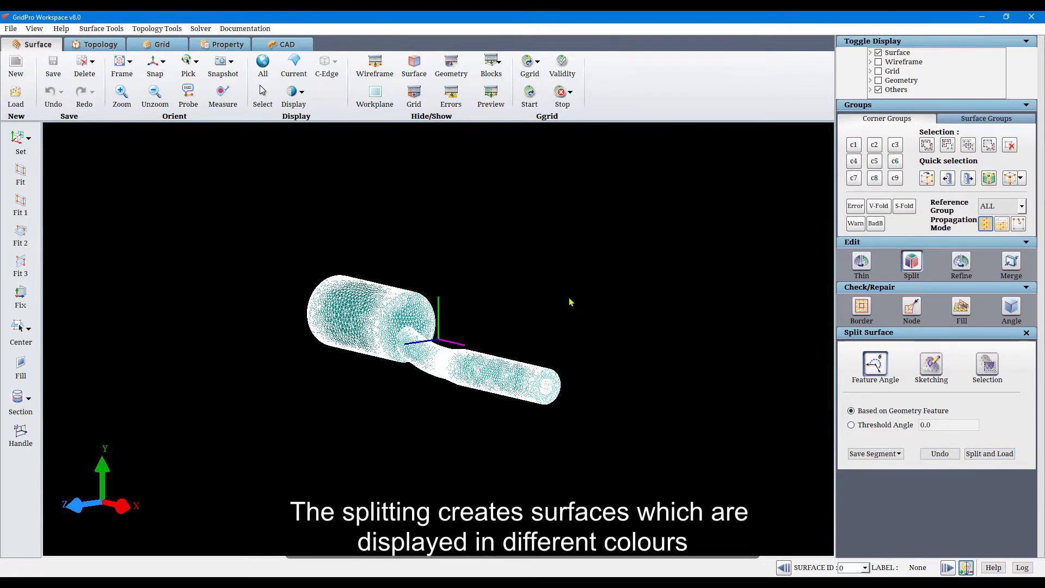
# Make the duct surface current, enable the advanced options in its surface settings, and set its label to sduct.
pyautogui.scroll(2, 436, 347)
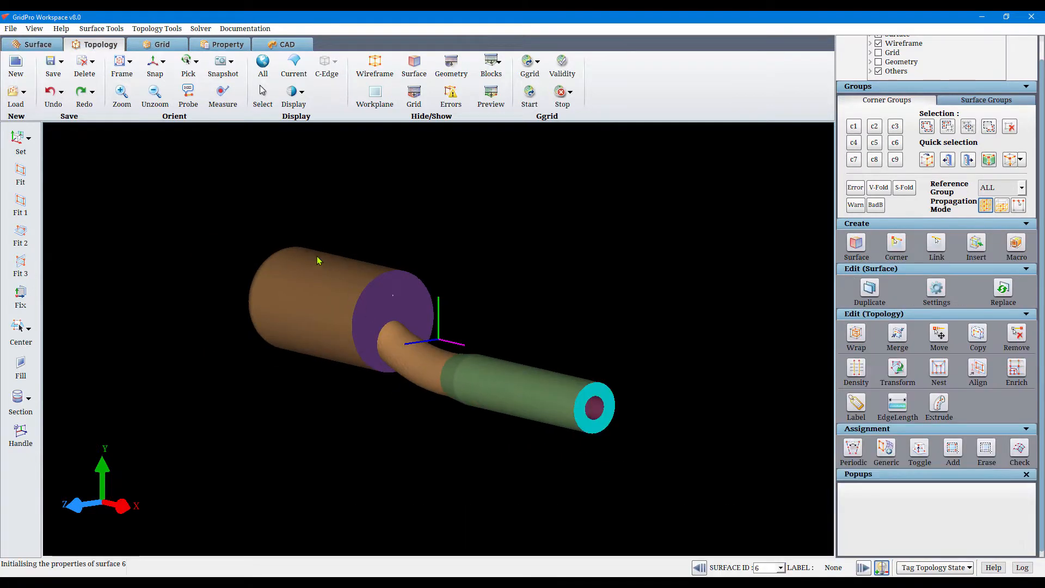
pyautogui.rightClick(319, 261)
pyautogui.click(335, 272)
pyautogui.click(936, 288)
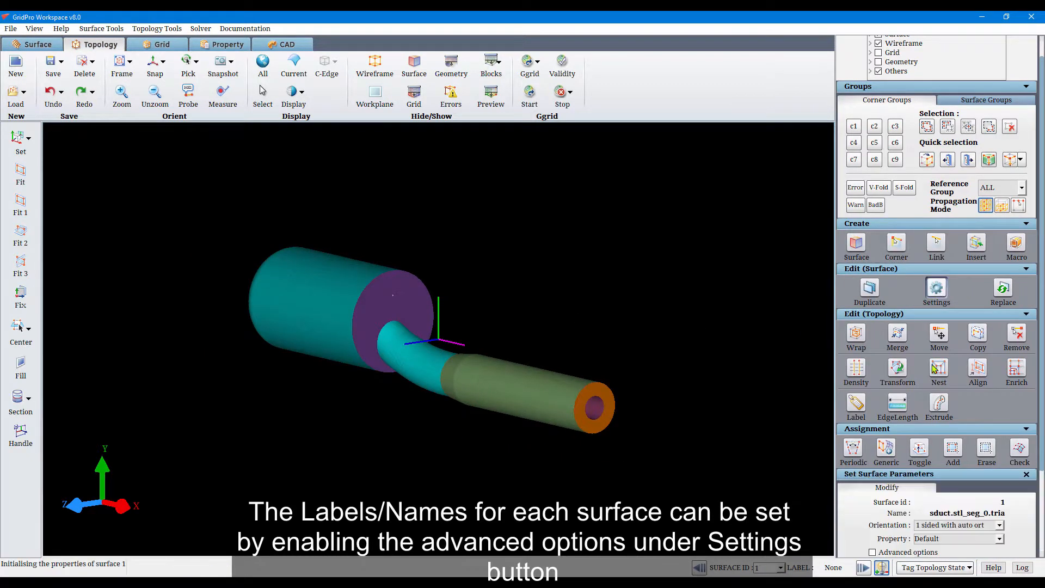
pyautogui.scroll(-3, 920, 492)
pyautogui.click(887, 453)
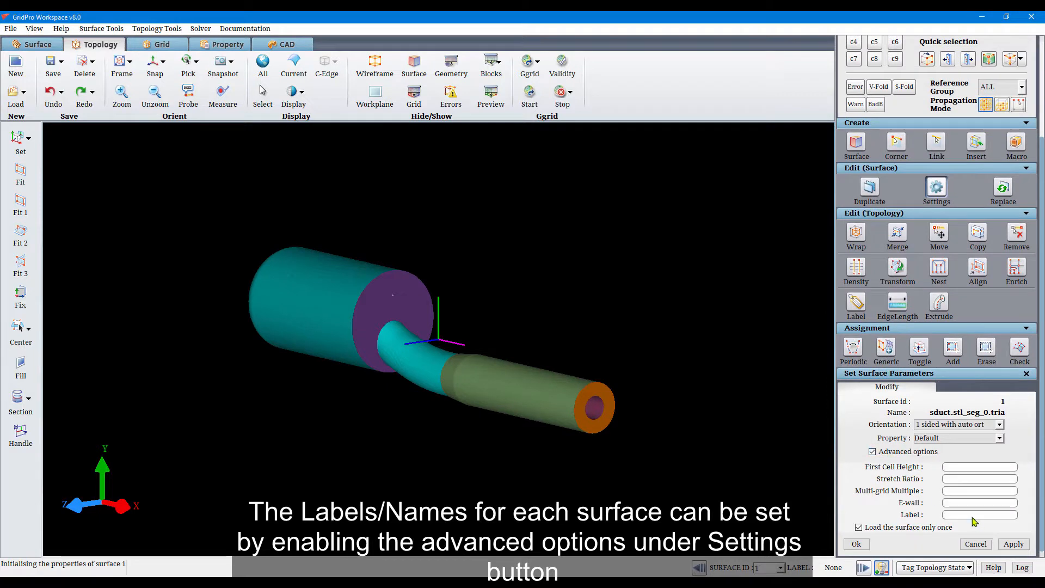
pyautogui.write('sduct')
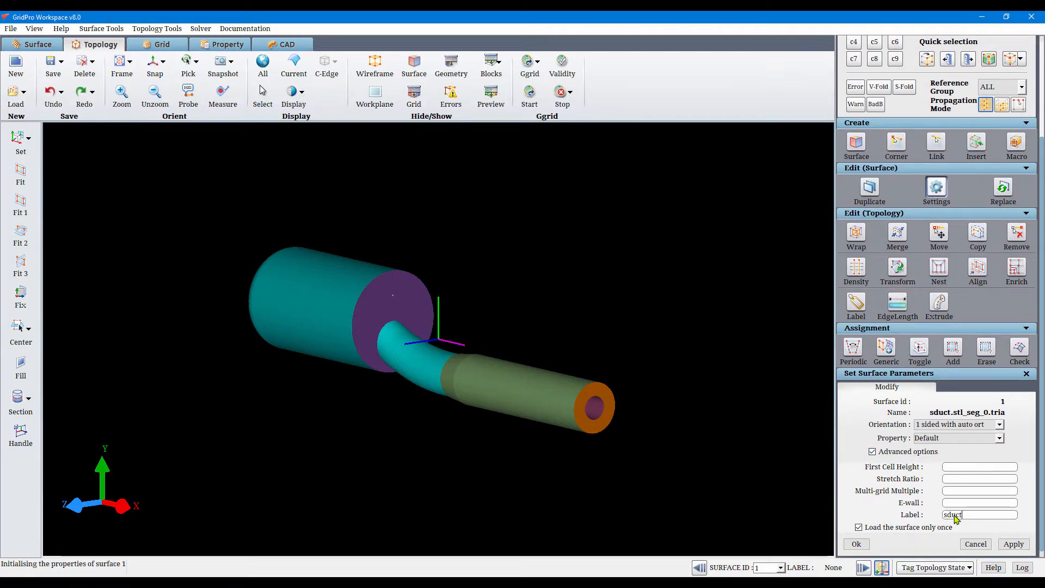
pyautogui.click(1012, 544)
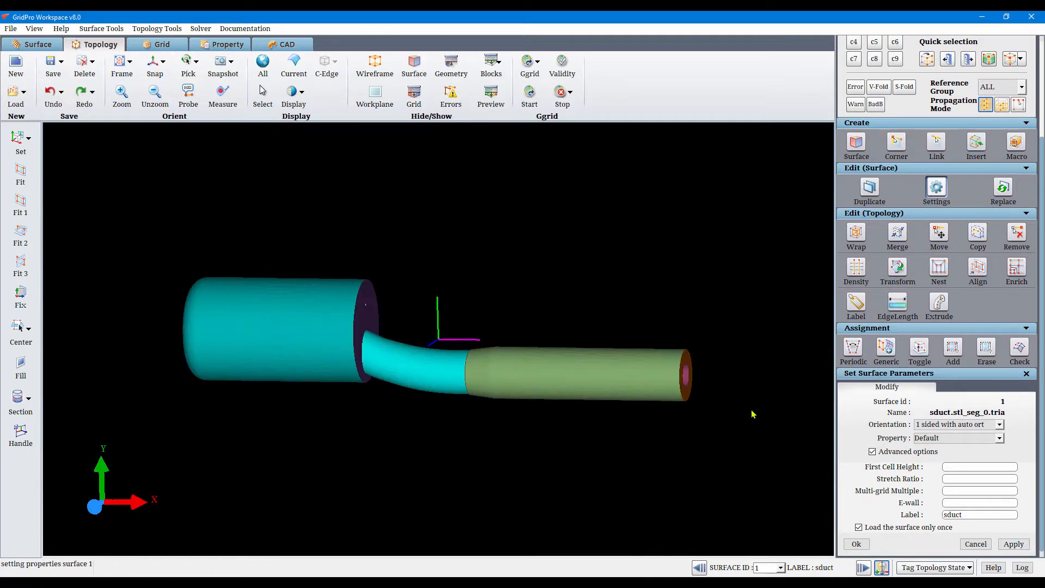
# Set the label of the narrow ring surface between the curved duct and the downstream pipe to downstream_wall1.
pyautogui.click(864, 567)
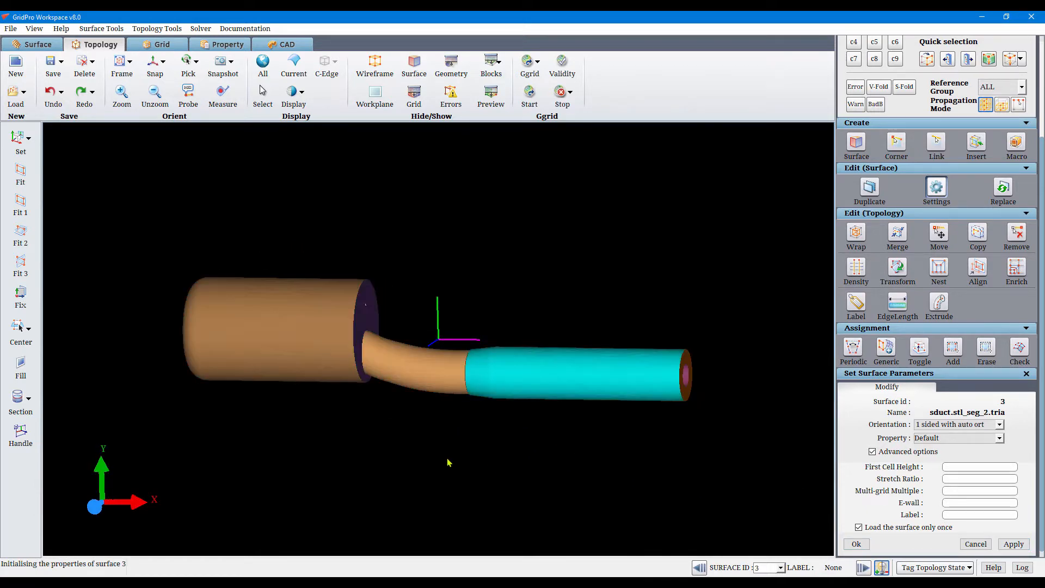
pyautogui.click(864, 567)
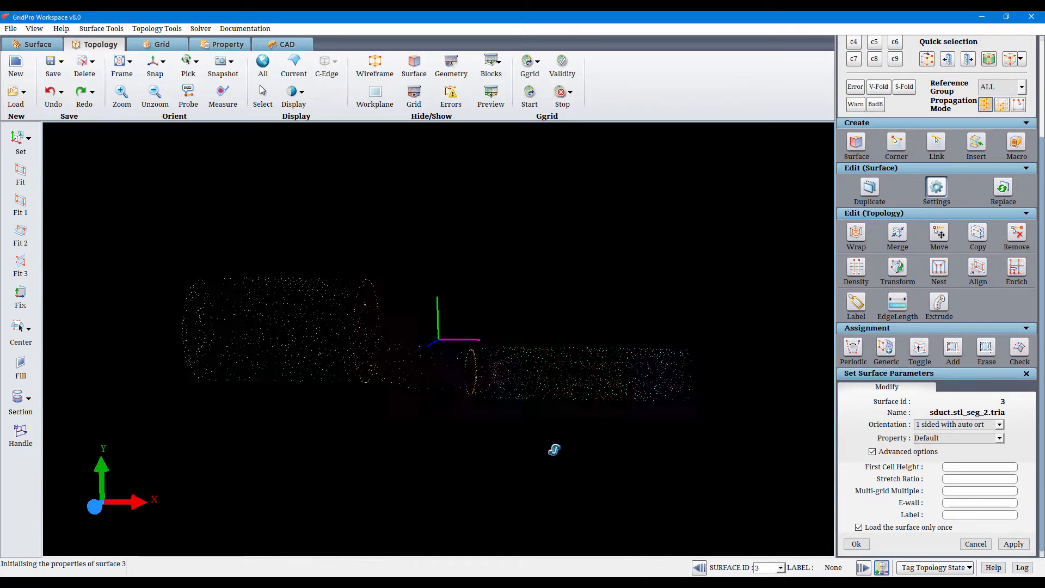
pyautogui.click(869, 568)
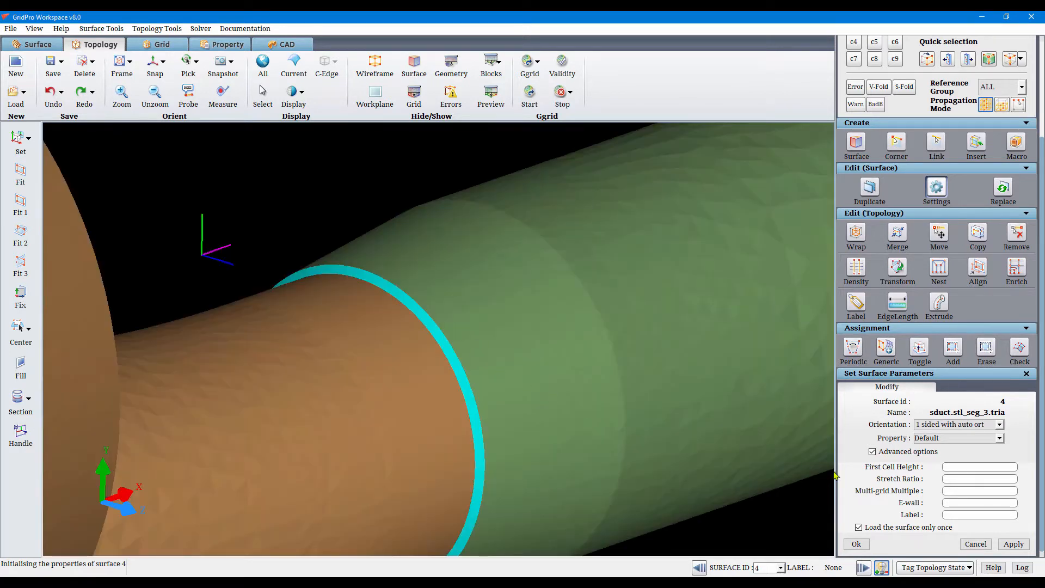
pyautogui.click(967, 515)
pyautogui.write('downstream_wall1')
pyautogui.click(1013, 544)
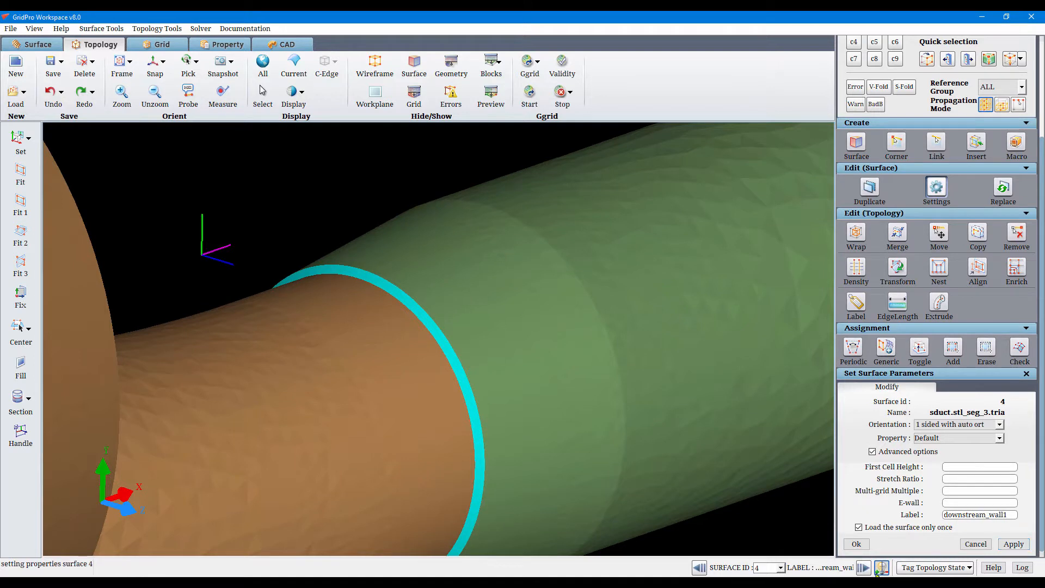
# Set the label of the outer downstream pipe surface to downstream_wall2.
pyautogui.click(699, 568)
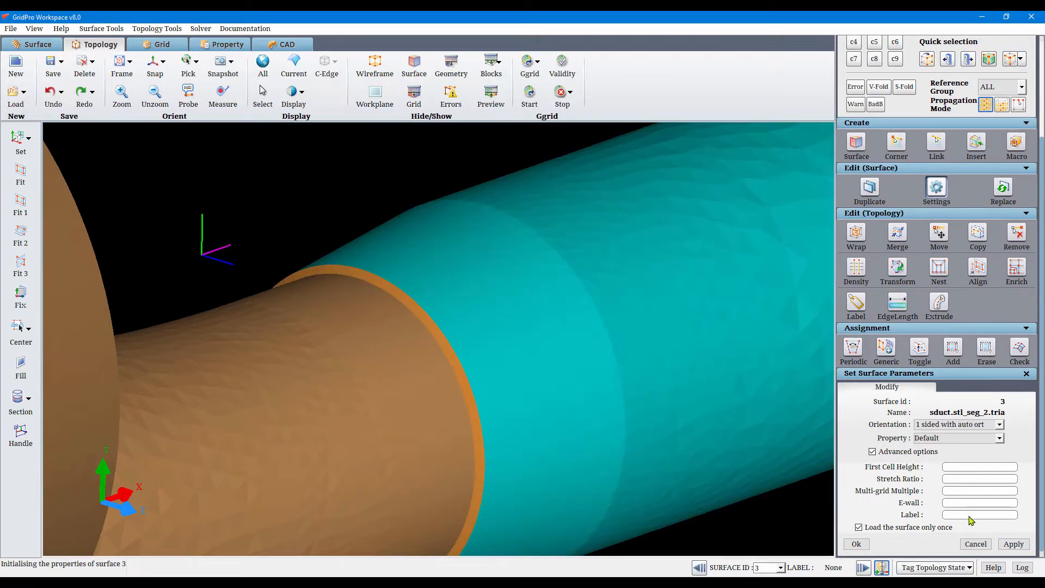
pyautogui.click(971, 516)
pyautogui.write('downstream_wall2')
pyautogui.click(1014, 544)
# Make the inner engine surface current and hide the outer downstream pipe surface around it.
pyautogui.scroll(-2, 661, 458)
pyautogui.scroll(-2, 652, 463)
pyautogui.moveTo(626, 458); pyautogui.dragTo(201, 419)
pyautogui.moveTo(545, 425); pyautogui.dragTo(296, 420)
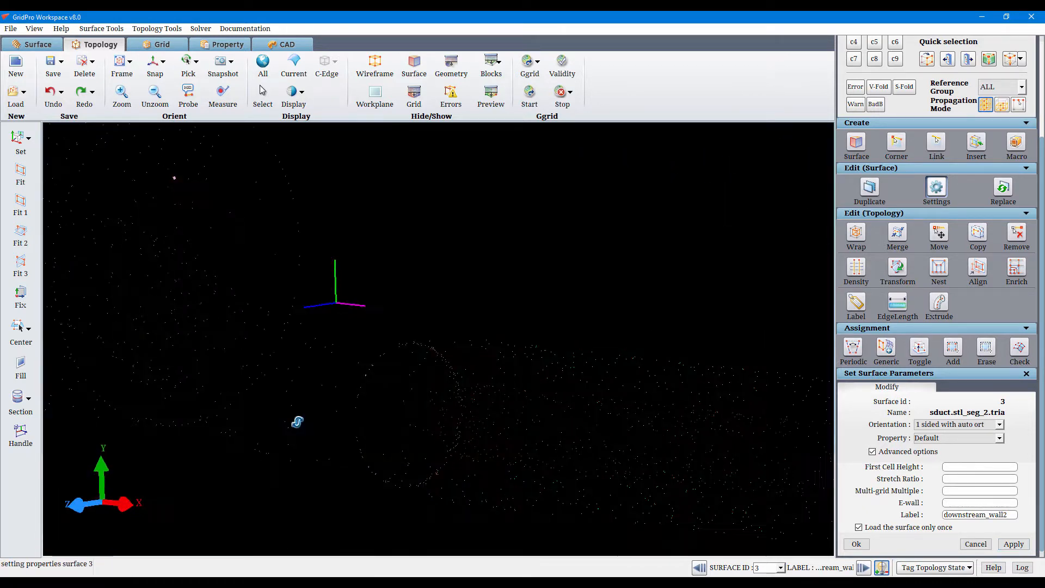
pyautogui.moveTo(541, 401); pyautogui.dragTo(378, 343, button='right')
pyautogui.click(863, 568)
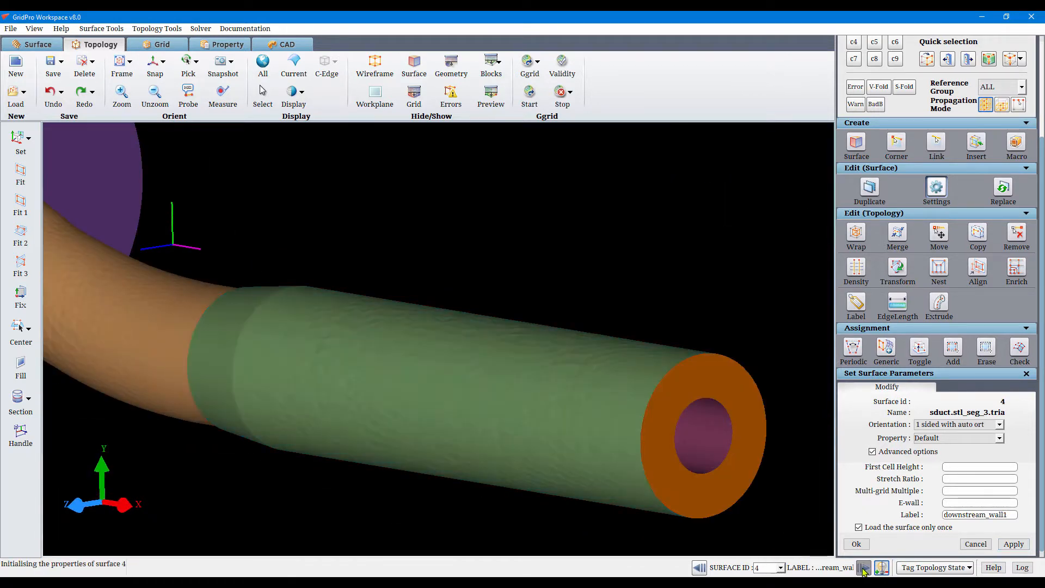
pyautogui.click(864, 568)
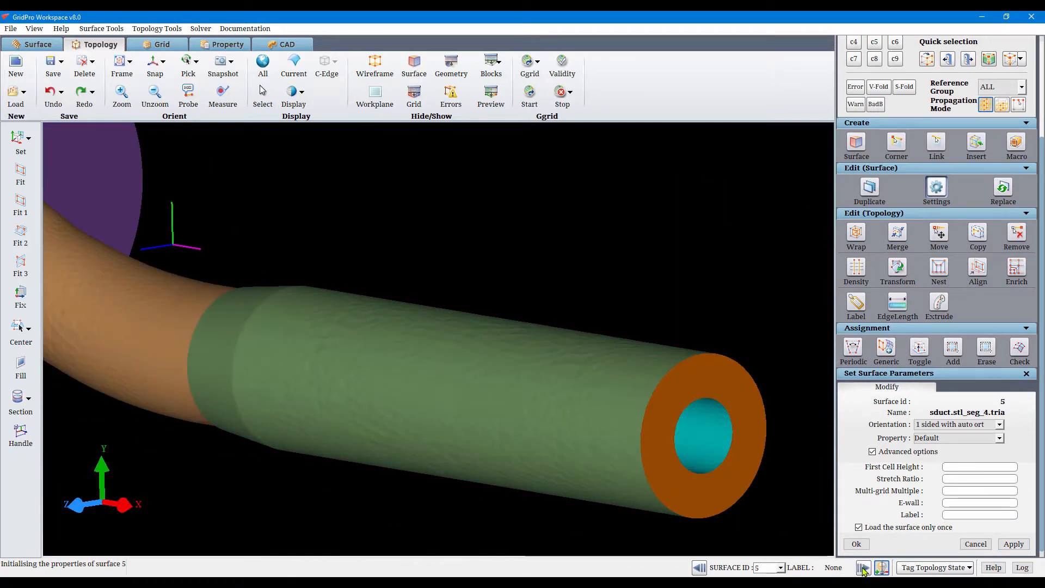
pyautogui.rightClick(501, 437)
pyautogui.click(524, 517)
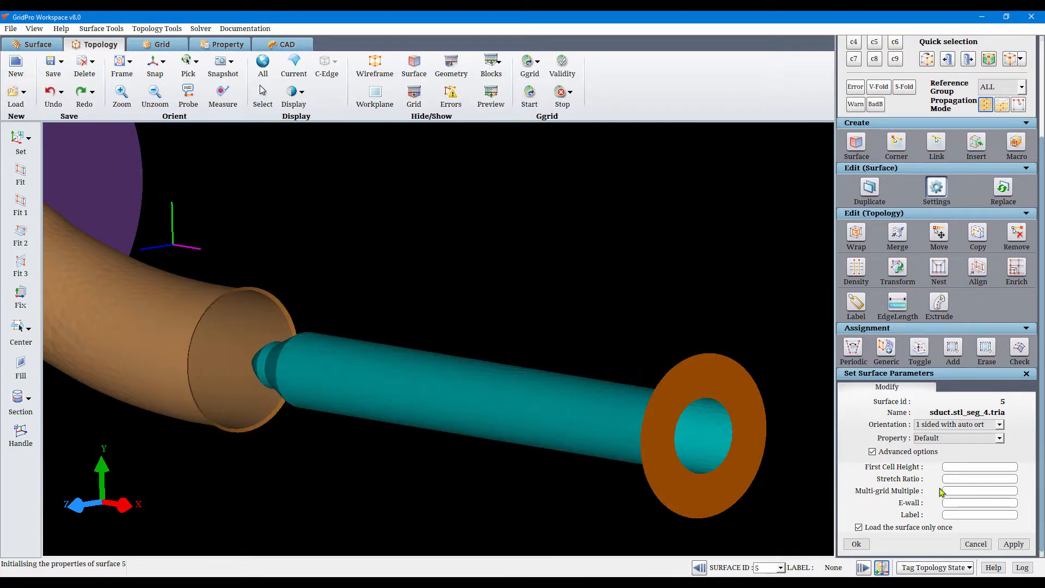
# Set the label of the inner engine surface to engine_wall.
pyautogui.click(961, 516)
pyautogui.write('engine_wall')
pyautogui.click(1013, 543)
# Set the label of the annular end face of the downstream pipe to outlet and close the surface settings.
pyautogui.click(863, 568)
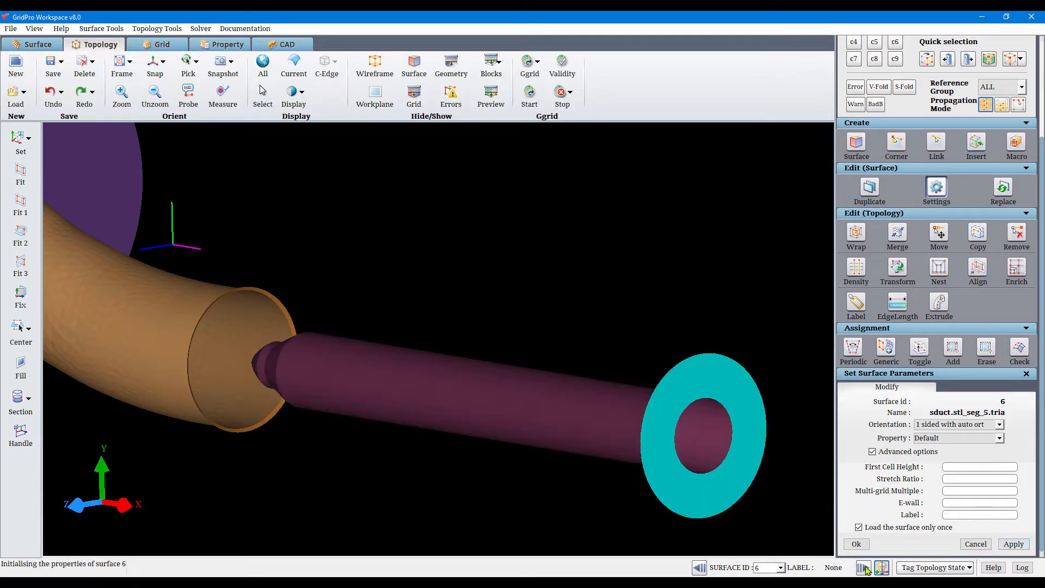
pyautogui.write('outlet')
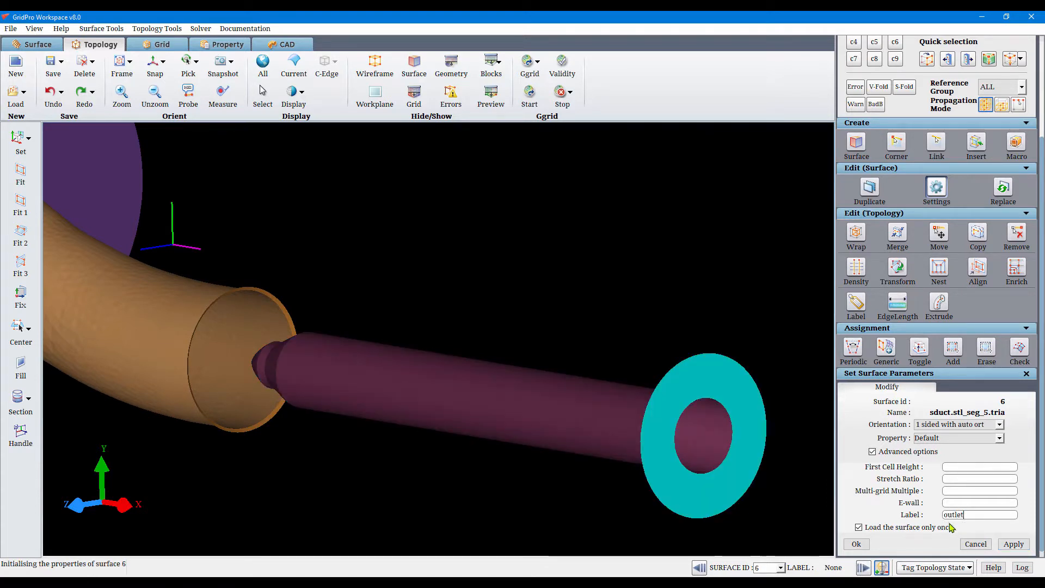
pyautogui.click(1013, 544)
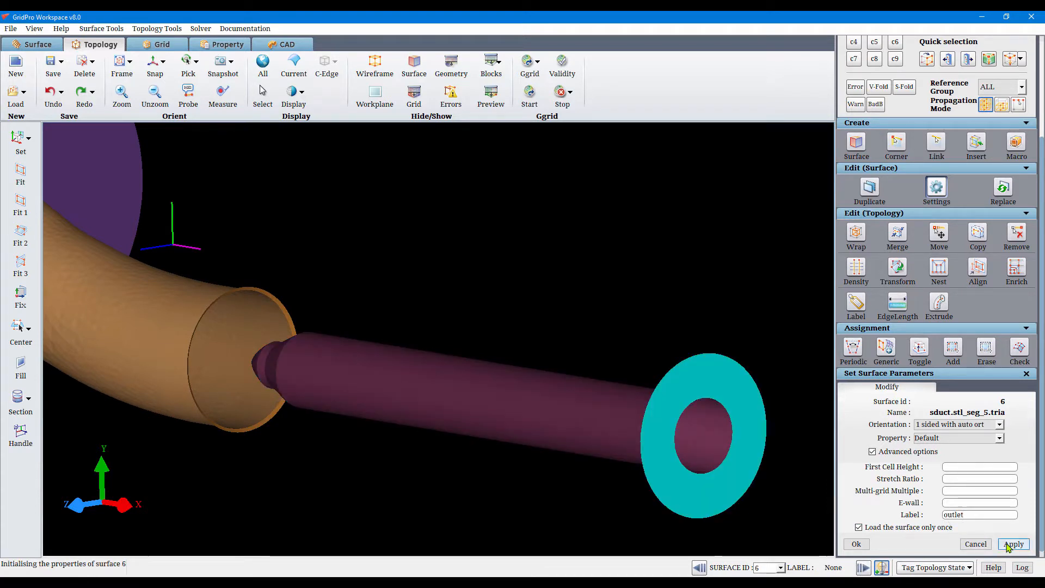
pyautogui.click(1026, 373)
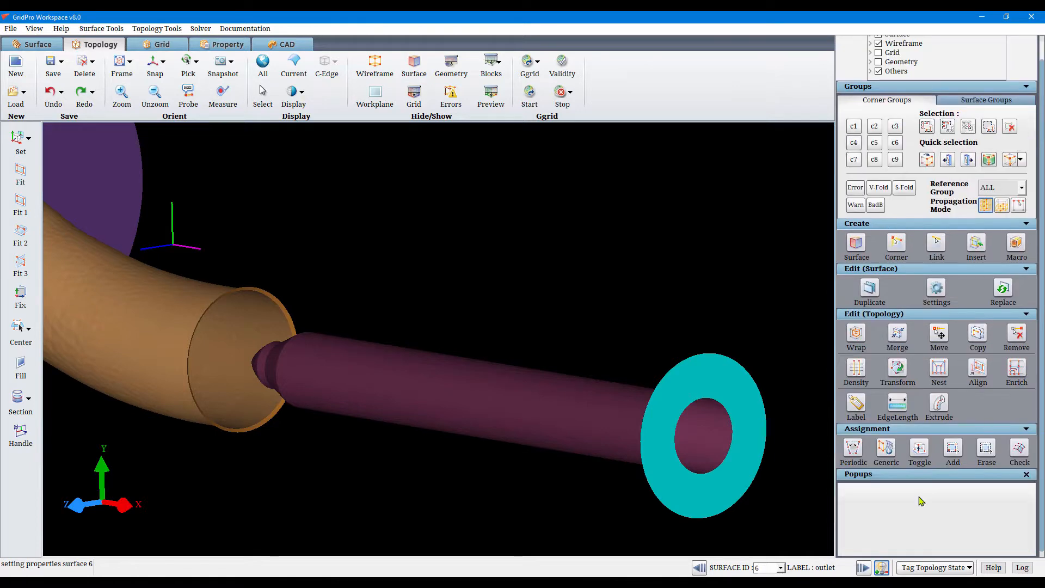
# Hide the outlet face and set the label of the flat end face of the large cylinder to sduct_outlet.
pyautogui.click(882, 565)
pyautogui.scroll(-4, 443, 403)
pyautogui.moveTo(436, 398); pyautogui.dragTo(610, 448, button='middle')
pyautogui.rightClick(370, 290)
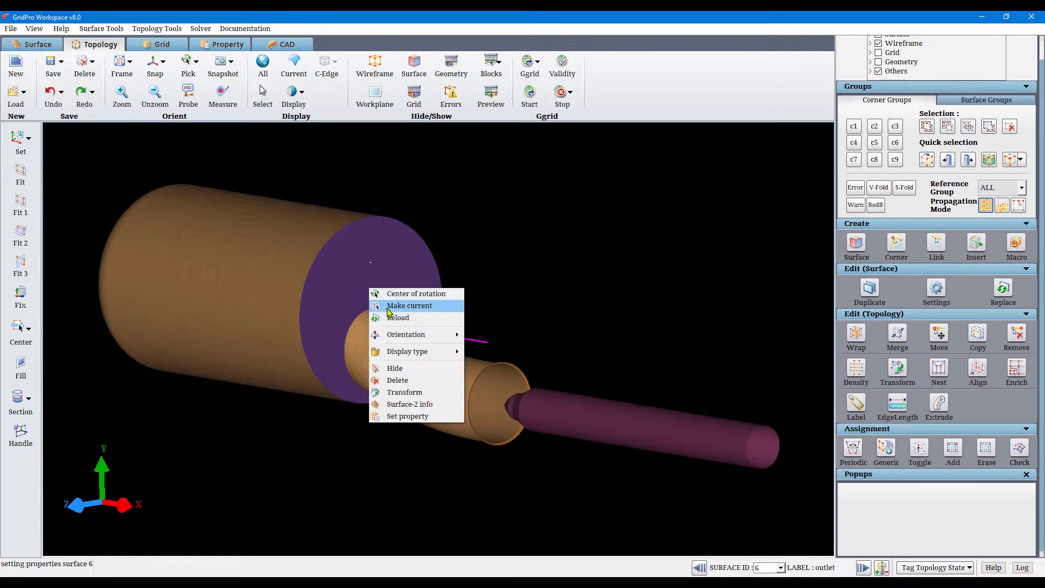
pyautogui.click(405, 304)
pyautogui.click(937, 290)
pyautogui.click(956, 514)
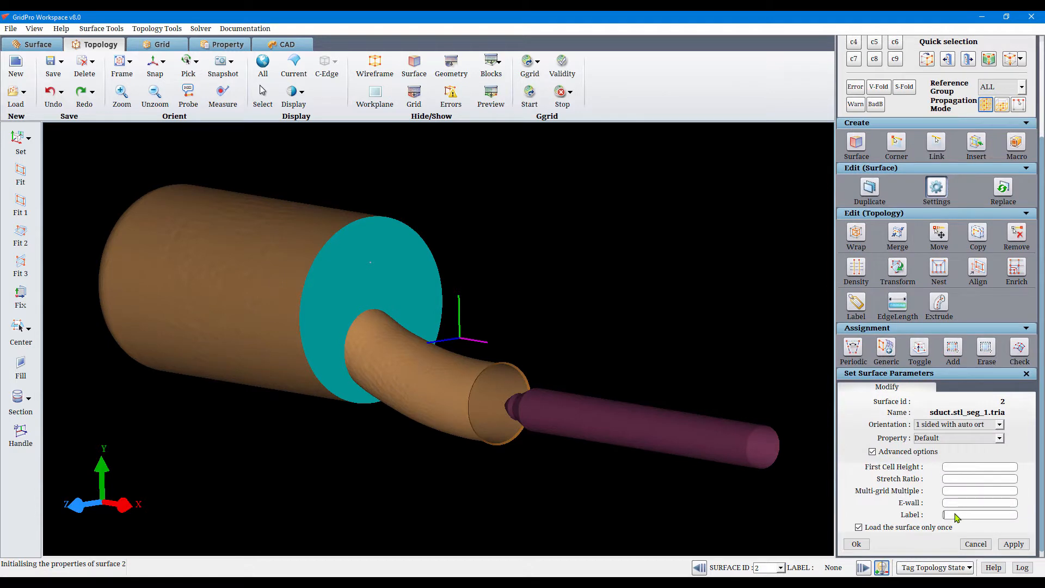
pyautogui.write('sduct_outlet')
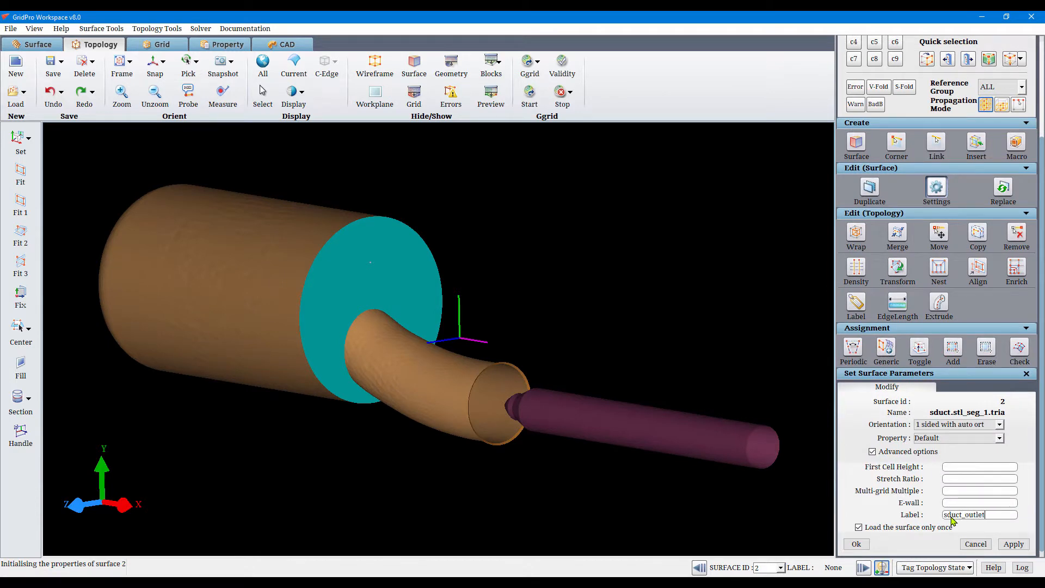
pyautogui.click(1013, 543)
pyautogui.click(973, 543)
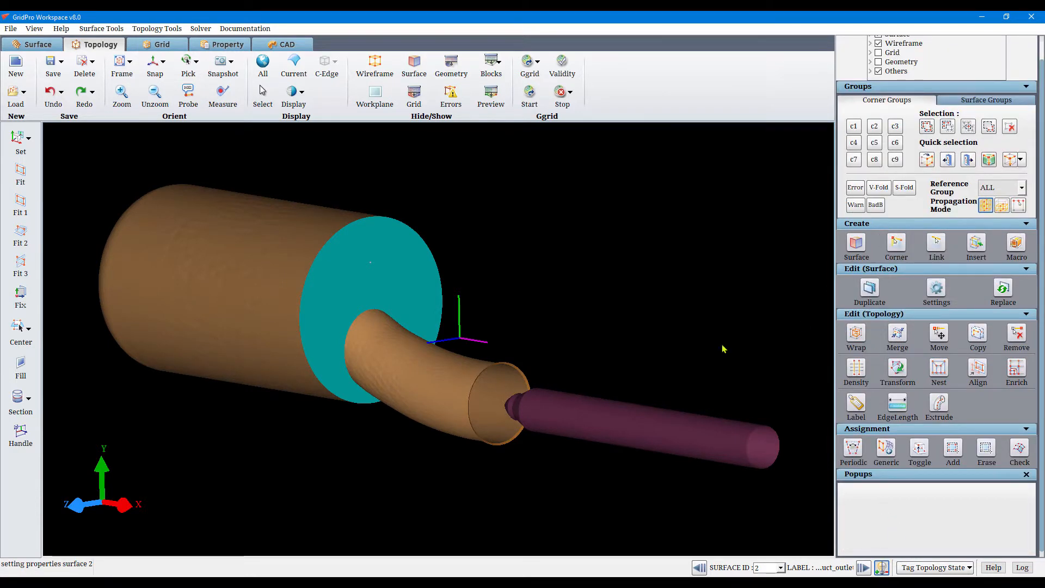
# Show all surfaces and import the domain.stl file as STL geometry.
pyautogui.scroll(-2, 708, 345)
pyautogui.click(268, 68)
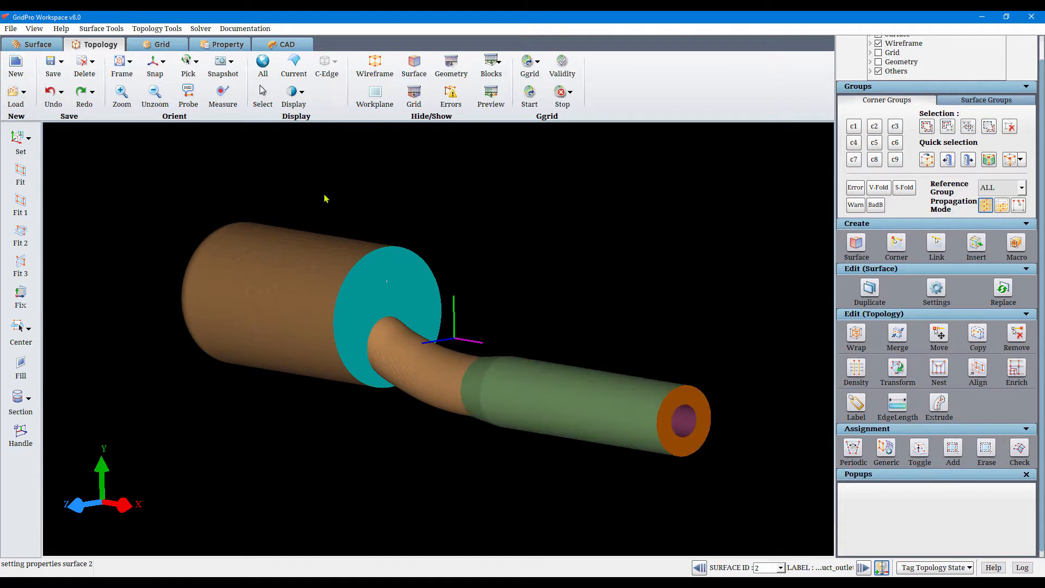
pyautogui.click(33, 44)
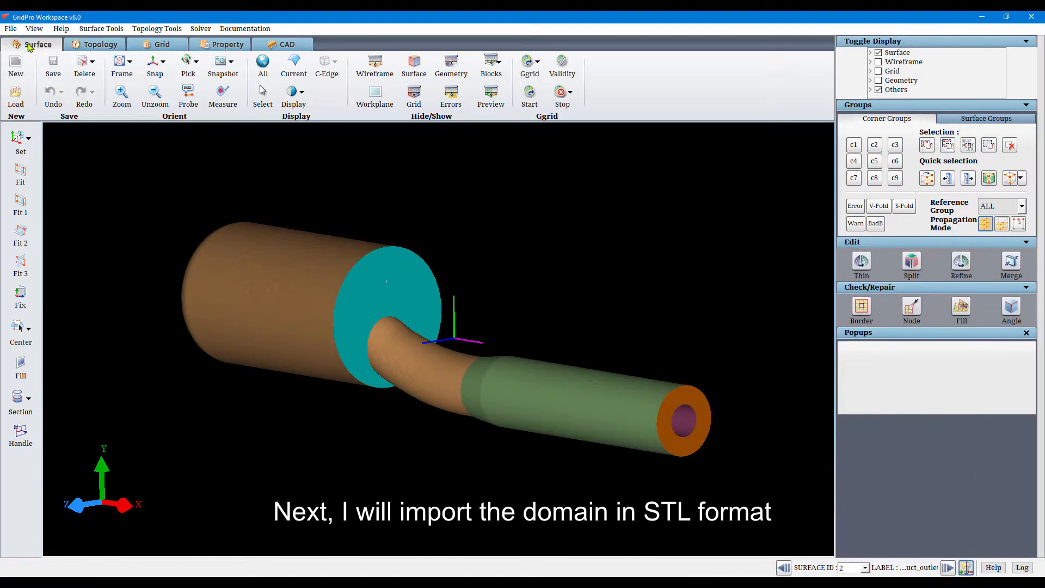
pyautogui.click(11, 28)
pyautogui.moveTo(95, 101)
pyautogui.moveTo(164, 103)
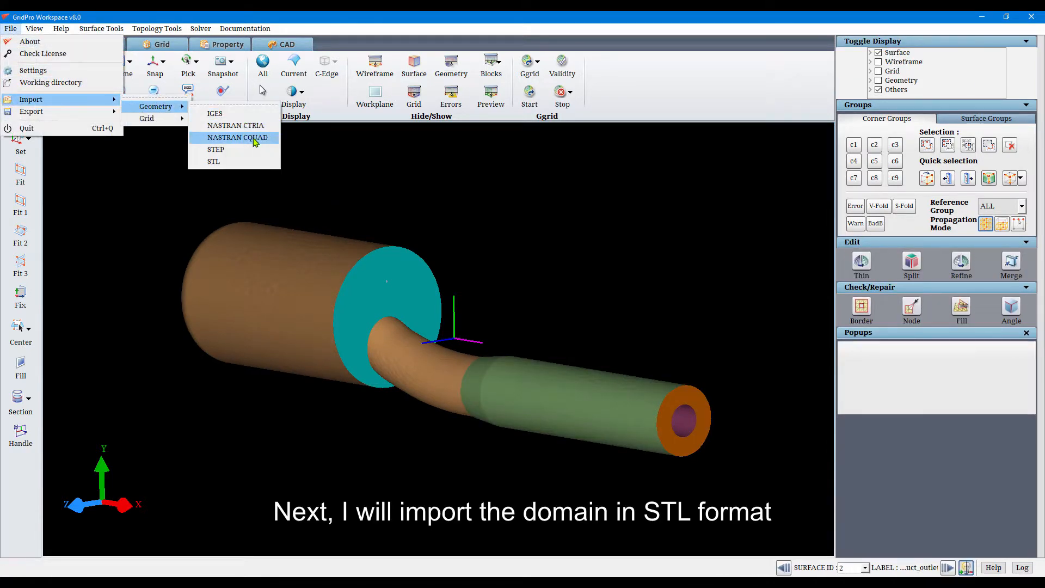
pyautogui.click(245, 162)
pyautogui.doubleClick(140, 103)
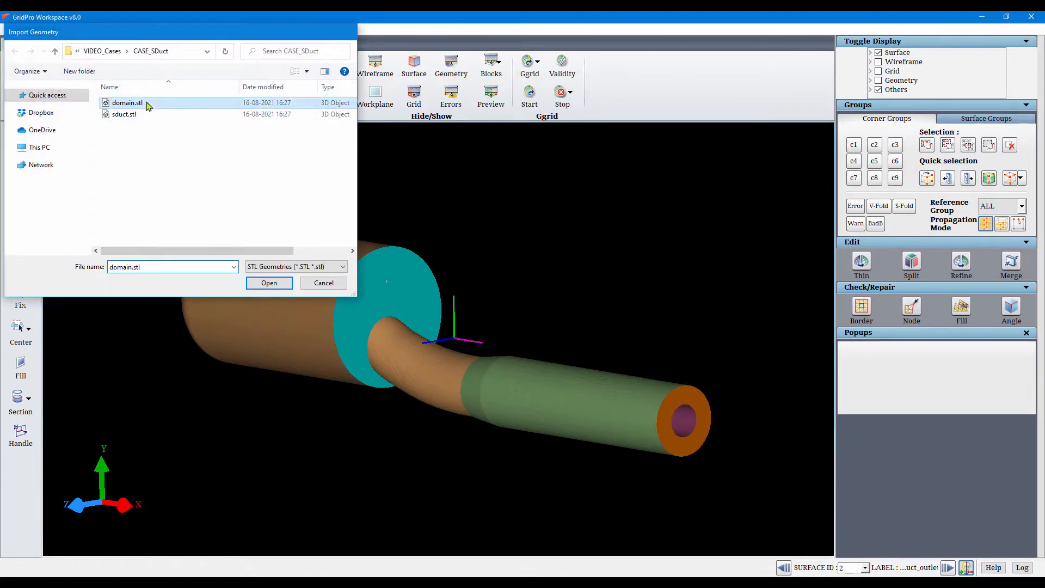
pyautogui.moveTo(651, 343); pyautogui.dragTo(611, 319, button='middle')
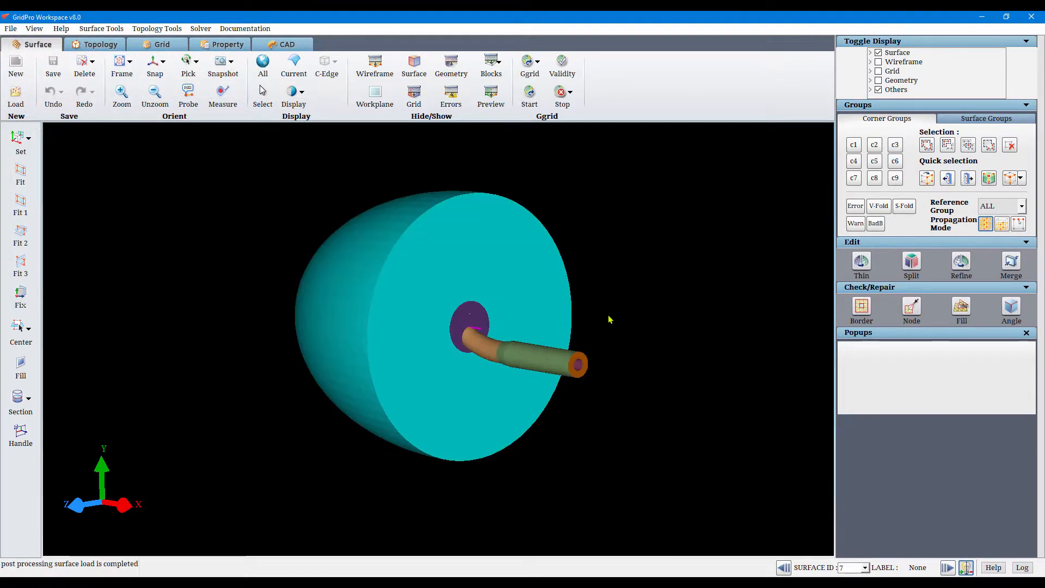
# Split the imported domain surface based on geometry feature and load the resulting surfaces.
pyautogui.moveTo(688, 359); pyautogui.dragTo(798, 364)
pyautogui.click(912, 264)
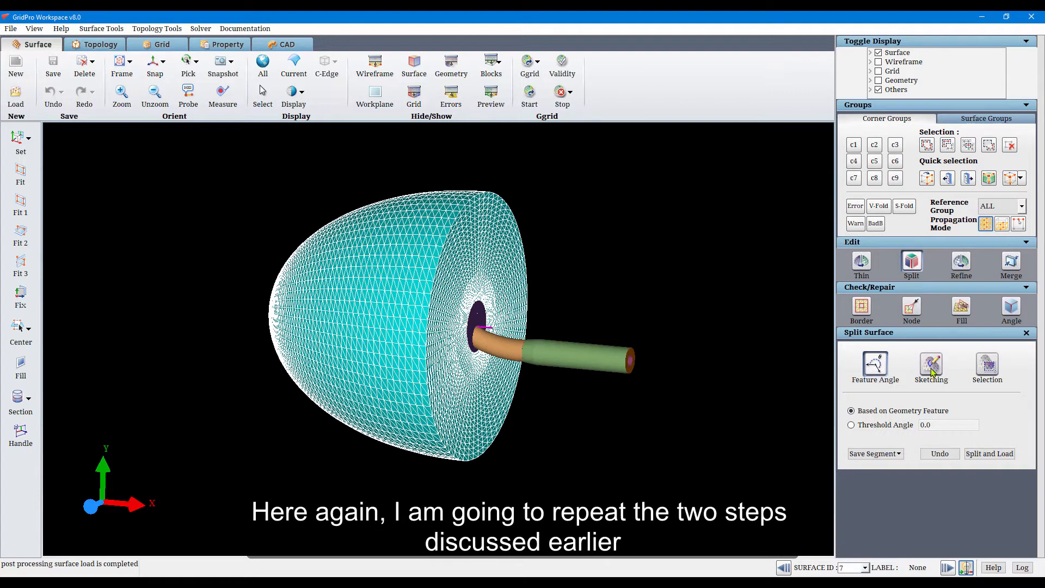
pyautogui.click(981, 455)
pyautogui.click(583, 302)
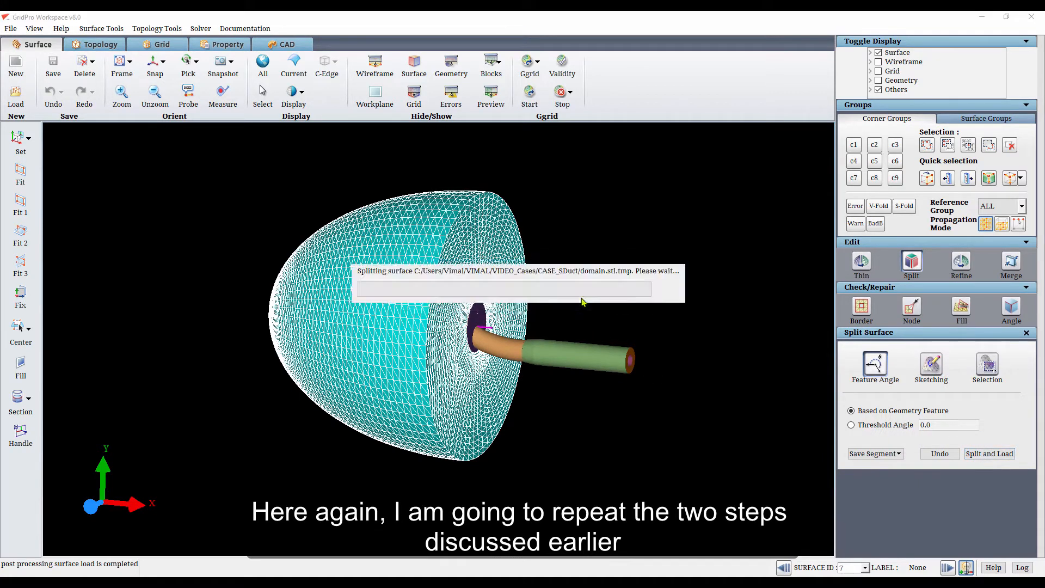
pyautogui.moveTo(374, 267); pyautogui.dragTo(420, 308)
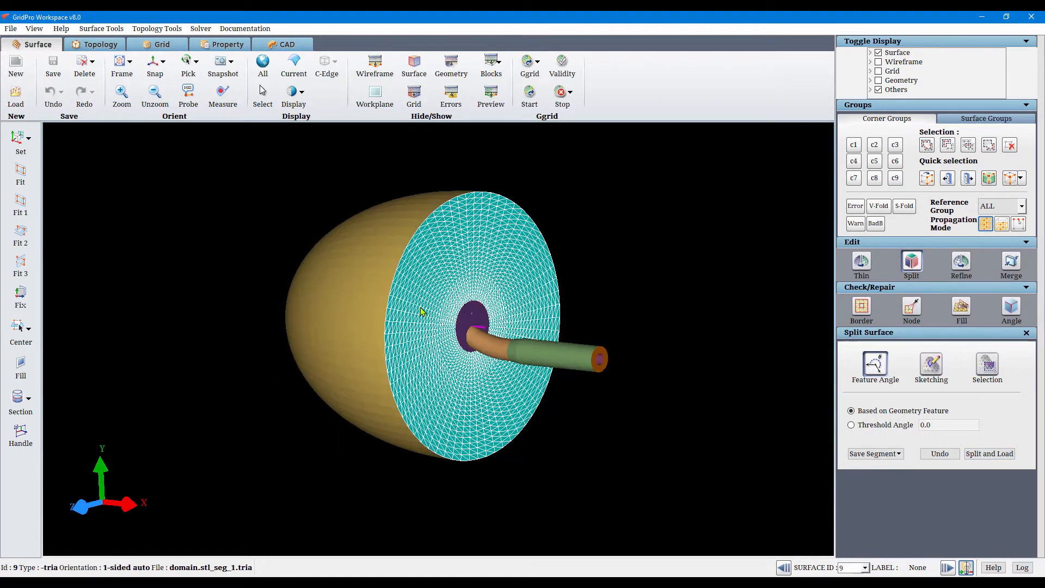
# Set the label of the domain's flat circular end face to outlet2.
pyautogui.click(115, 50)
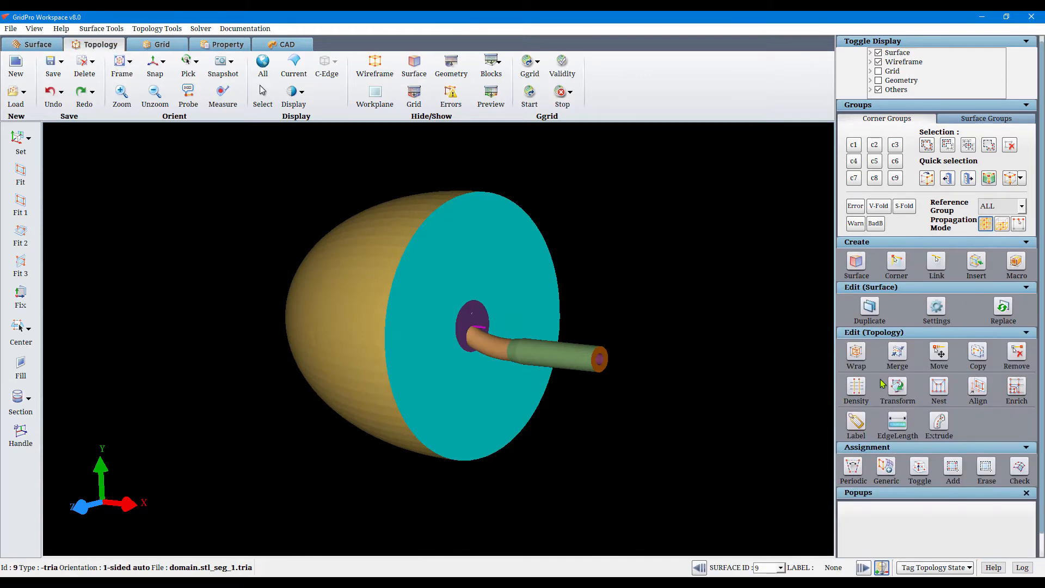
pyautogui.click(935, 307)
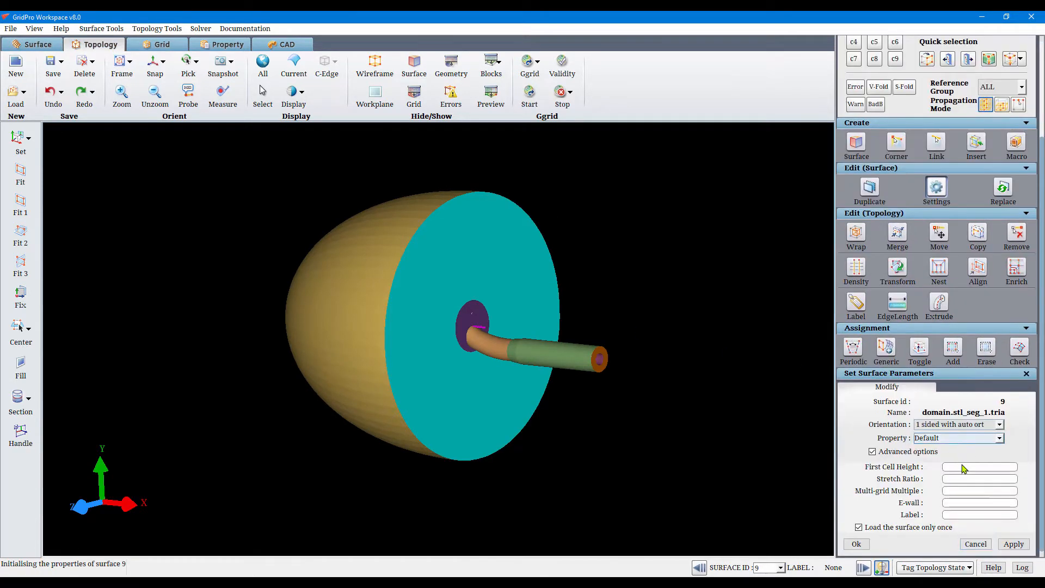
pyautogui.write('outlet2')
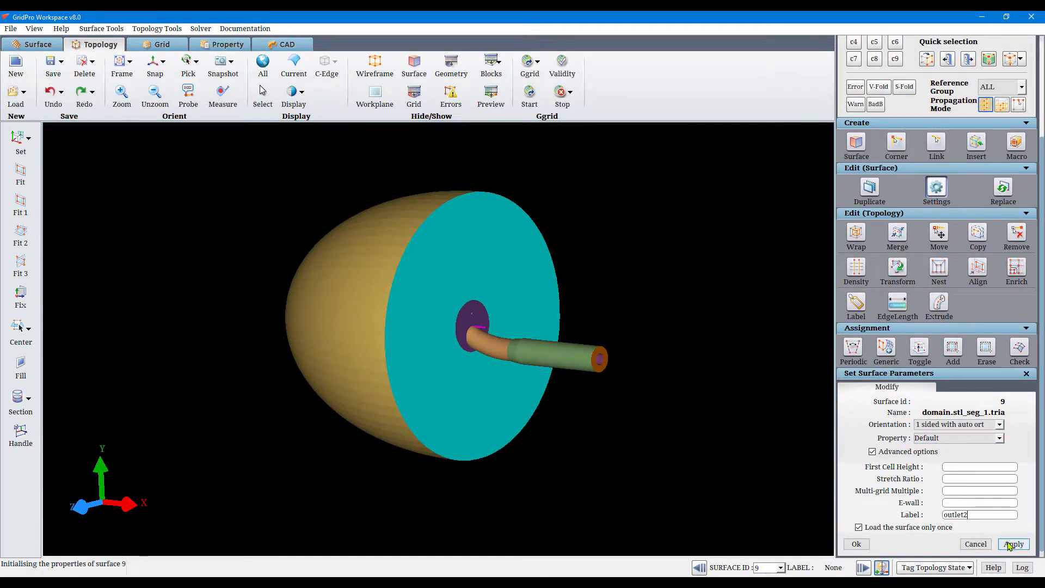
pyautogui.click(1013, 544)
# Set the label of the domain's curved outer surface to farfield and close the surface settings.
pyautogui.click(700, 569)
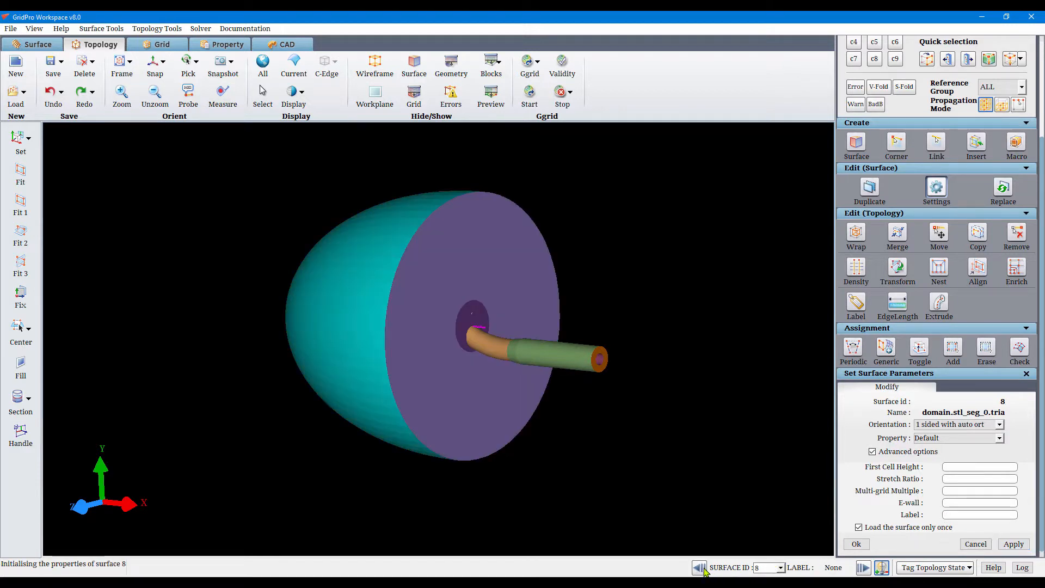
pyautogui.click(964, 515)
pyautogui.write('farfield')
pyautogui.click(1013, 543)
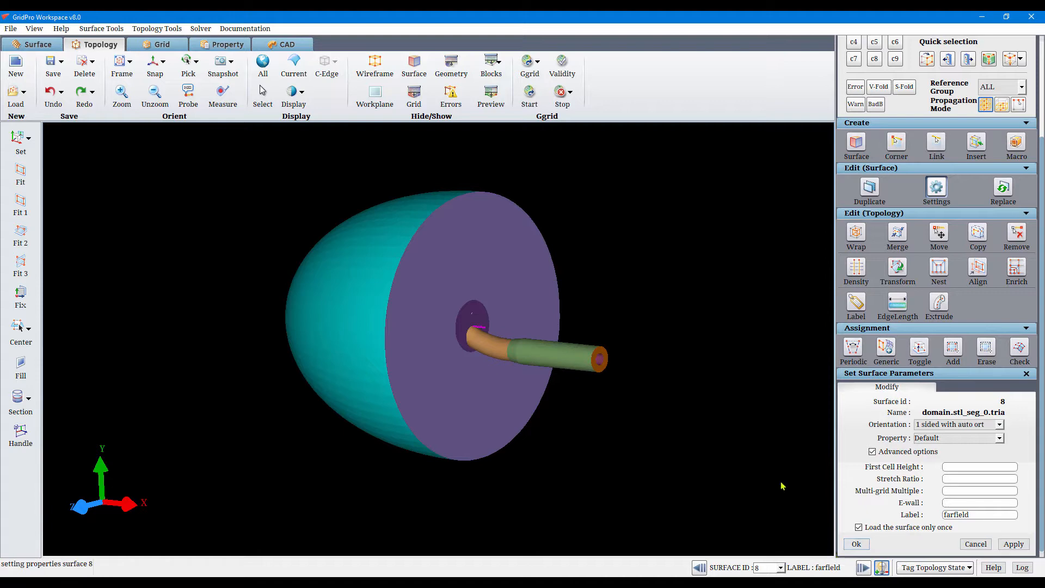
pyautogui.click(1026, 373)
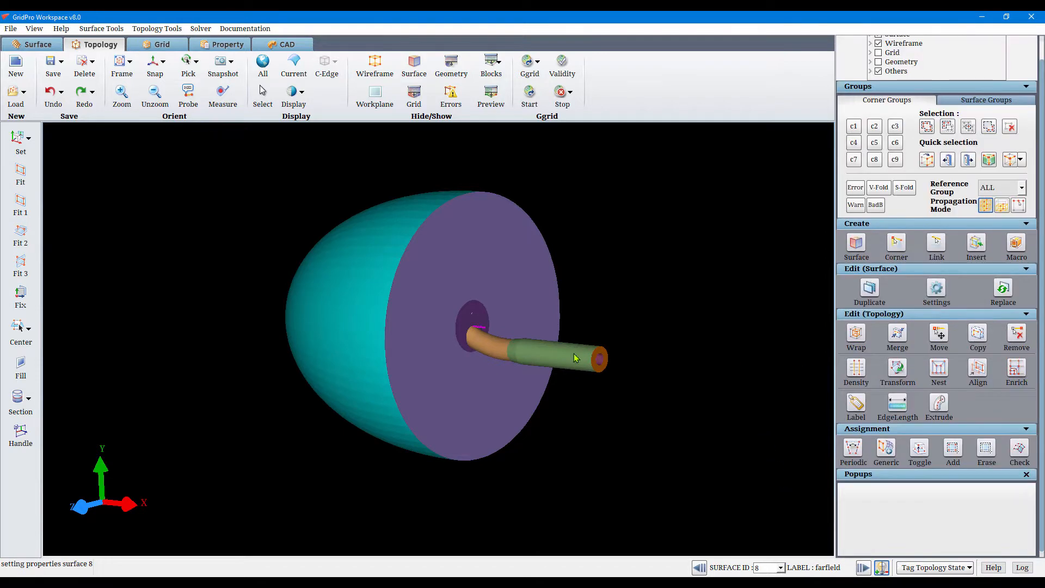
pyautogui.click(48, 46)
pyautogui.moveTo(348, 284); pyautogui.dragTo(485, 318)
pyautogui.moveTo(721, 388); pyautogui.dragTo(332, 384)
pyautogui.moveTo(655, 371); pyautogui.dragTo(675, 274)
pyautogui.click(109, 45)
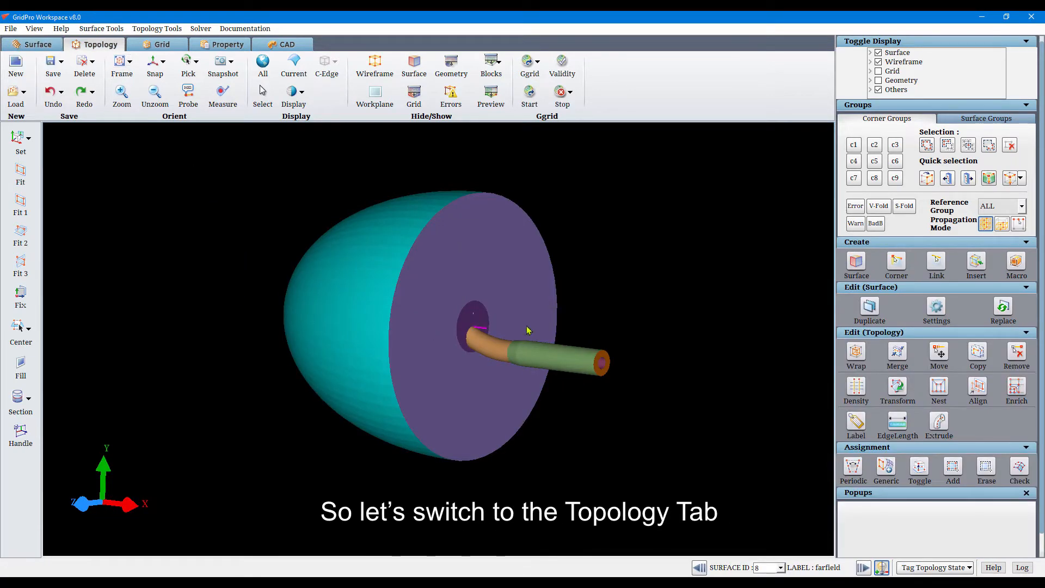
pyautogui.moveTo(415, 359); pyautogui.dragTo(575, 338)
# Align the view with the XY plane and section the model to expose the S-duct's interior around the intake.
pyautogui.click(153, 62)
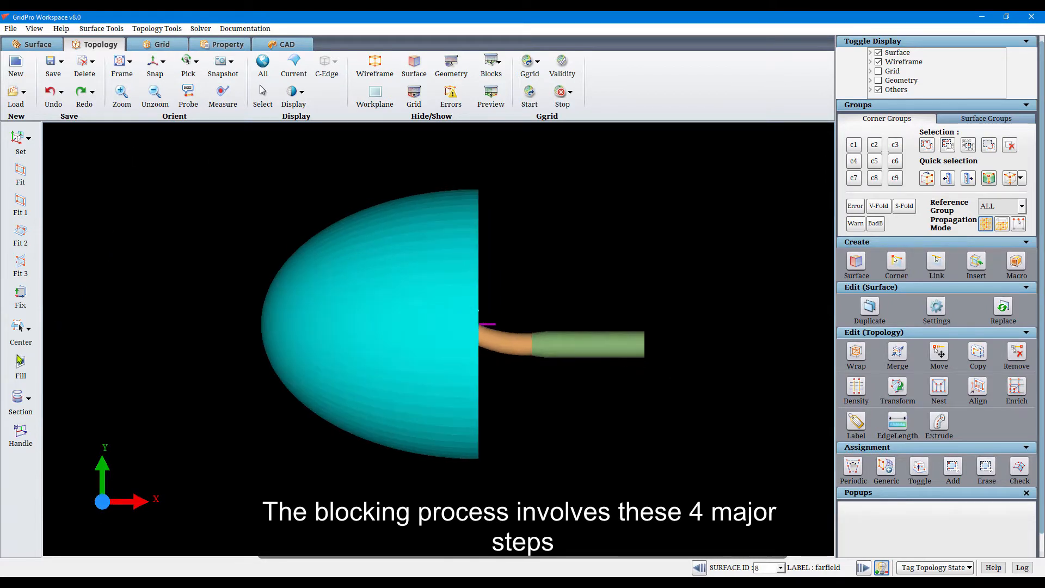
pyautogui.click(18, 400)
pyautogui.scroll(3, 513, 384)
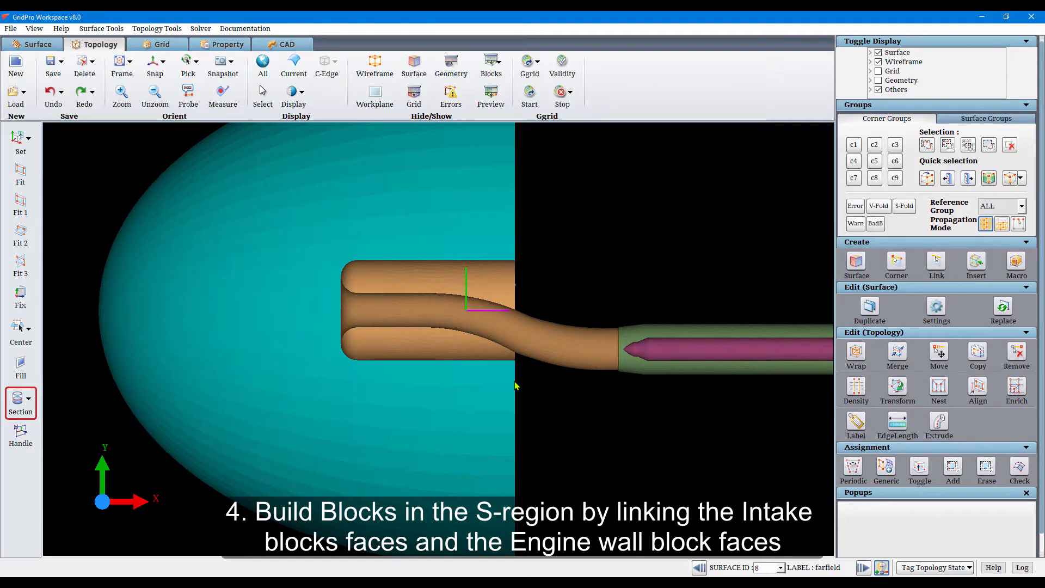
pyautogui.moveTo(532, 396); pyautogui.dragTo(550, 354)
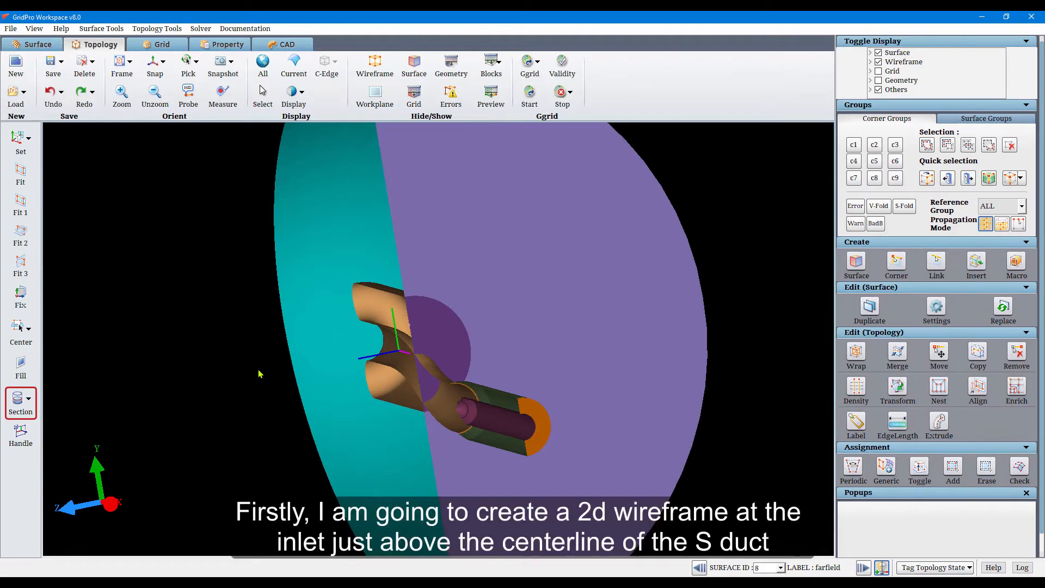
pyautogui.moveTo(258, 372); pyautogui.dragTo(756, 317)
pyautogui.click(154, 65)
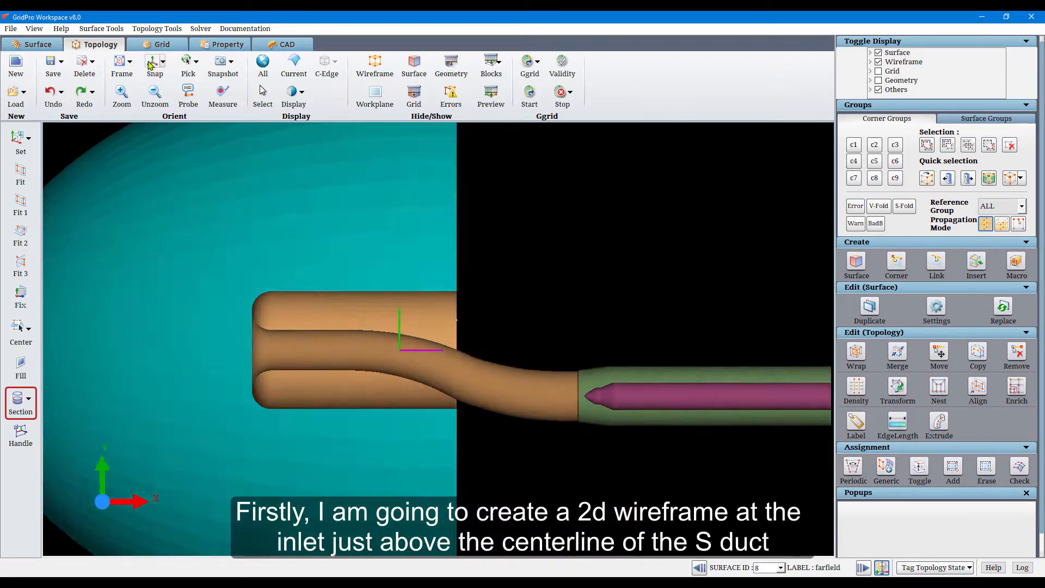
pyautogui.scroll(5, 513, 324)
pyautogui.moveTo(536, 305); pyautogui.dragTo(704, 368, button='middle')
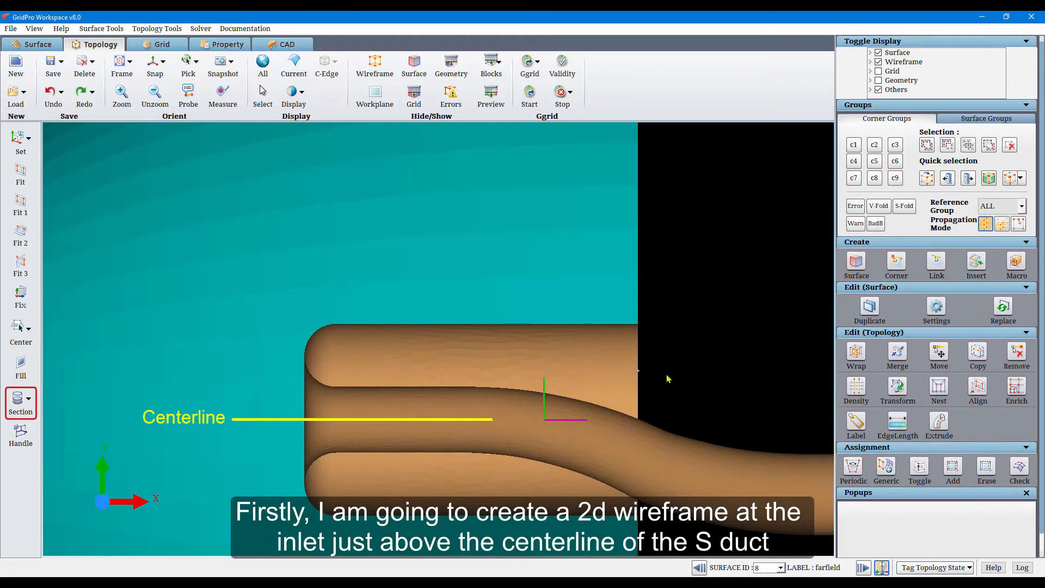
pyautogui.scroll(-4, 657, 393)
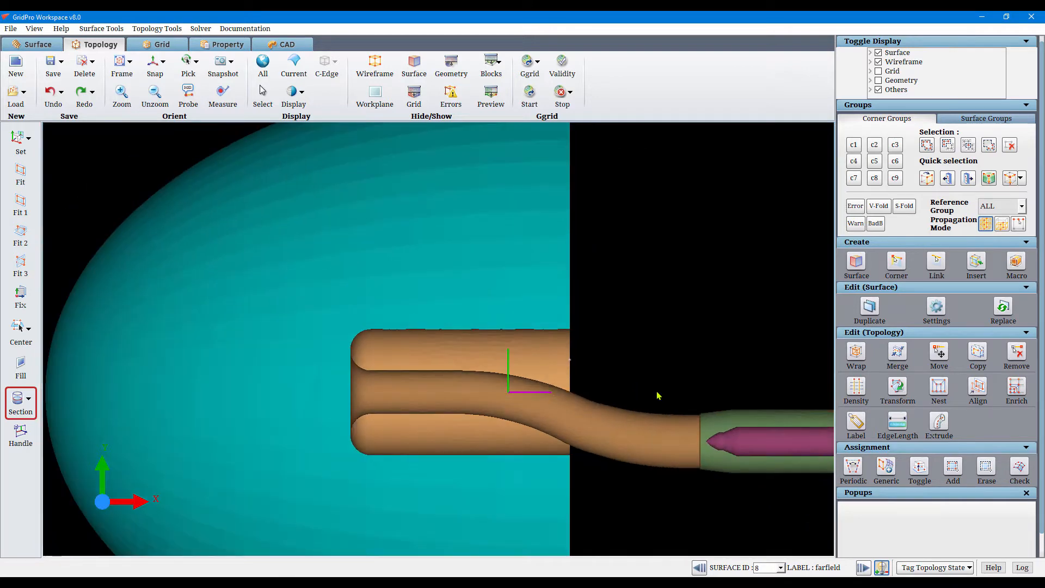
# Create four corners between the intake's upper outer wall and the farfield, and link them into a closed quadrilateral.
pyautogui.moveTo(625, 392); pyautogui.dragTo(665, 477, button='middle')
pyautogui.press('c')
pyautogui.click(605, 399)
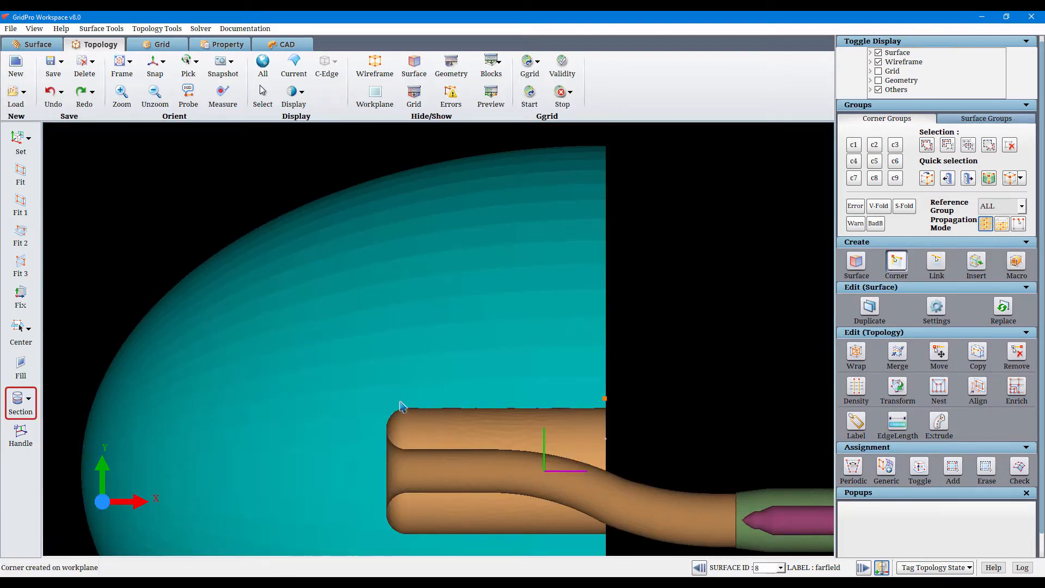
pyautogui.click(390, 401)
pyautogui.click(295, 214)
pyautogui.click(605, 149)
pyautogui.press('l')
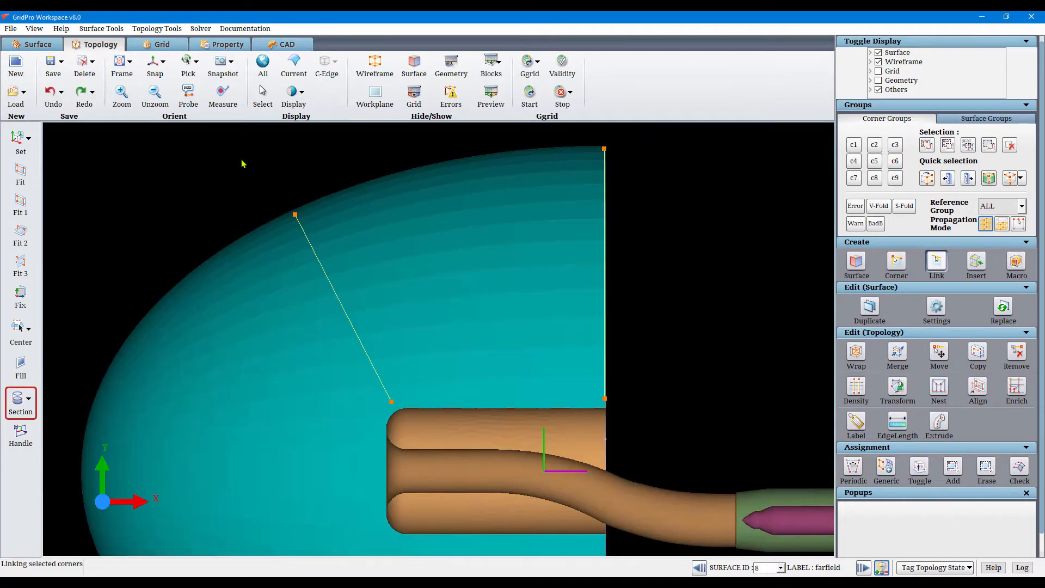
pyautogui.moveTo(655, 450); pyautogui.dragTo(173, 130)
# Add three corners around the intake lip and along the duct's upper inner wall, linking them in a chain from the existing lip corner.
pyautogui.moveTo(313, 387); pyautogui.dragTo(481, 300, button='middle')
pyautogui.scroll(1, 458, 344)
pyautogui.press('c')
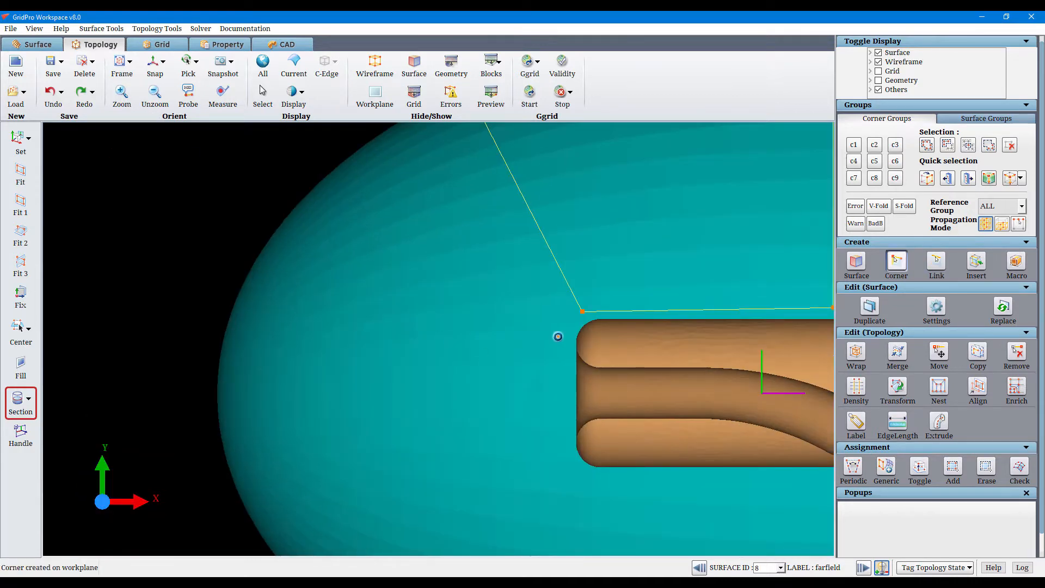
pyautogui.click(557, 336)
pyautogui.click(563, 372)
pyautogui.click(706, 374)
pyautogui.press('l')
pyautogui.moveTo(721, 402); pyautogui.dragTo(493, 327)
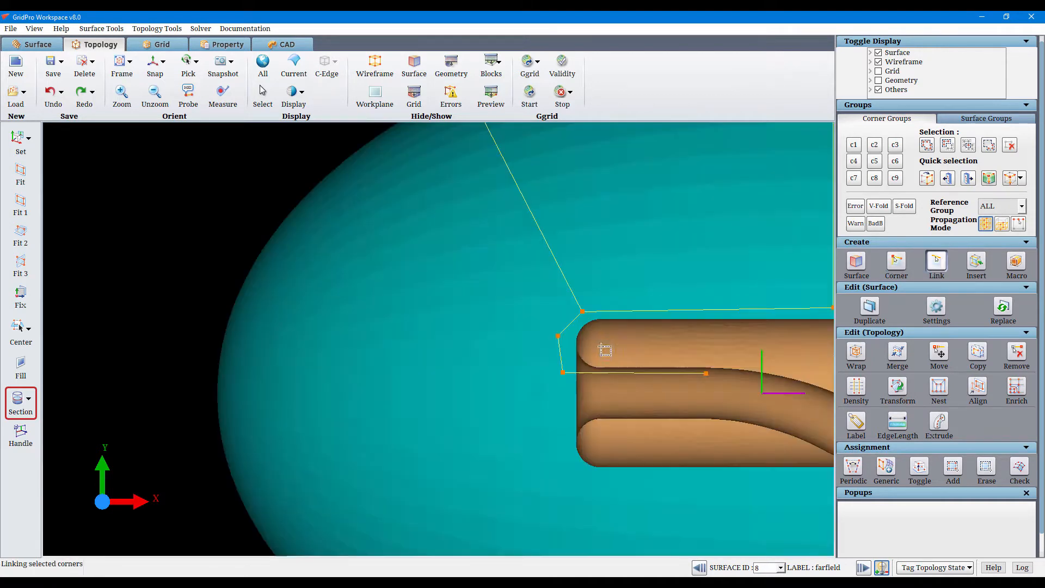
# Create two corners on the farfield's front boundary and link them to each other, the upper farfield corner and the intake lip corners.
pyautogui.press('c')
pyautogui.click(287, 220)
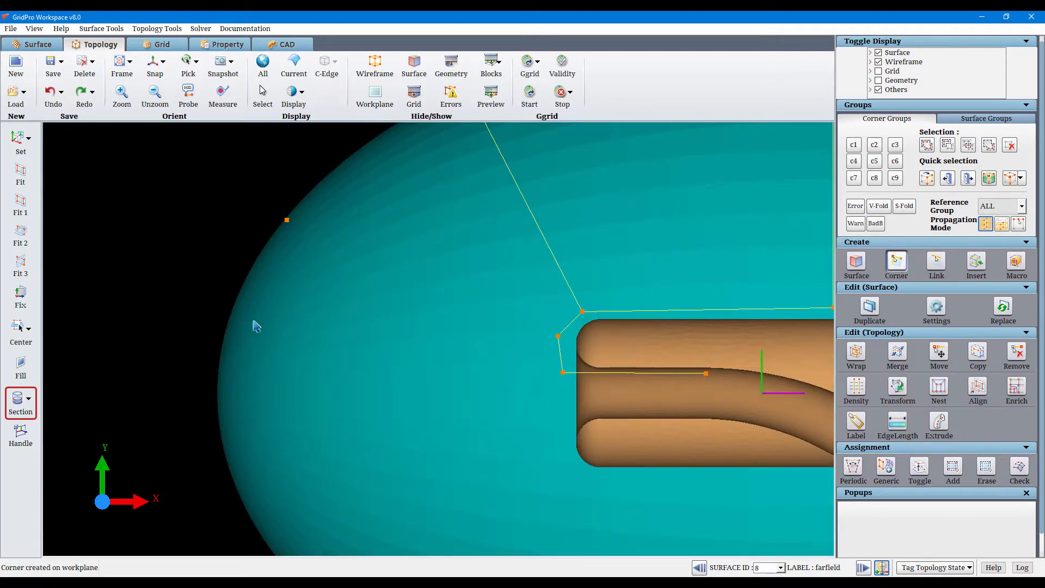
pyautogui.click(220, 366)
pyautogui.scroll(-2, 222, 369)
pyautogui.press('l')
pyautogui.moveTo(348, 389); pyautogui.dragTo(250, 231)
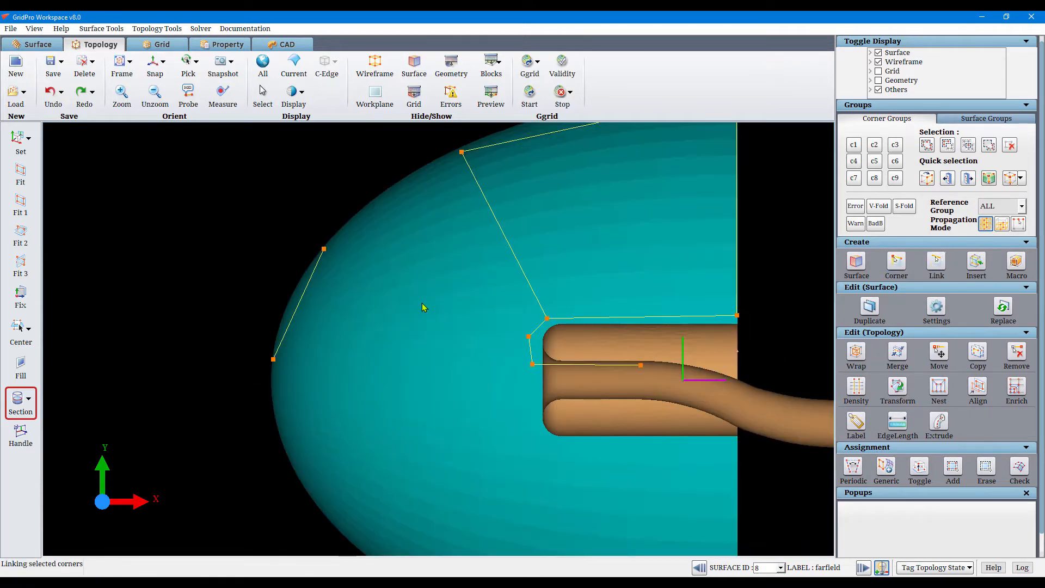
pyautogui.press('l')
pyautogui.moveTo(490, 278); pyautogui.dragTo(299, 139)
pyautogui.press('l')
pyautogui.moveTo(172, 232); pyautogui.dragTo(493, 427)
pyautogui.moveTo(476, 319); pyautogui.dragTo(576, 422)
pyautogui.scroll(2, 577, 422)
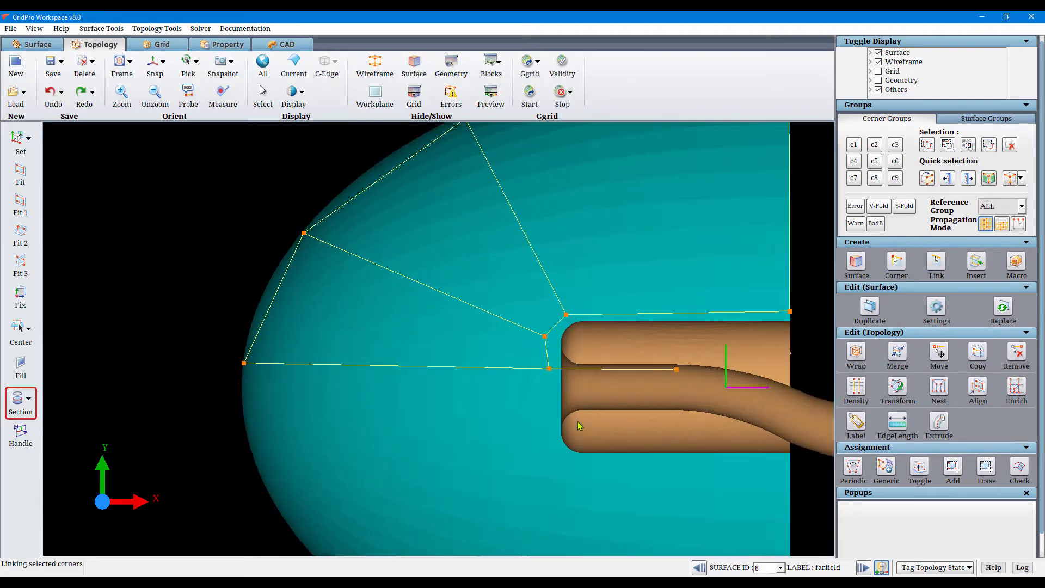
# Add a row of three corners just above the duct centerline, ending where the axis bends, and link it to the row above.
pyautogui.press('c')
pyautogui.click(243, 372)
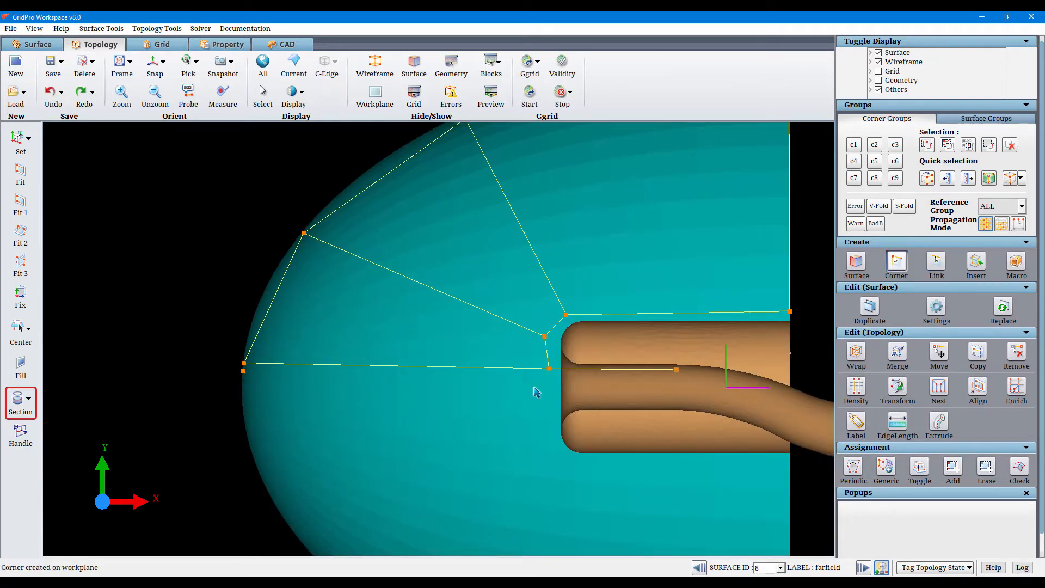
pyautogui.click(549, 377)
pyautogui.click(678, 378)
pyautogui.scroll(2, 692, 407)
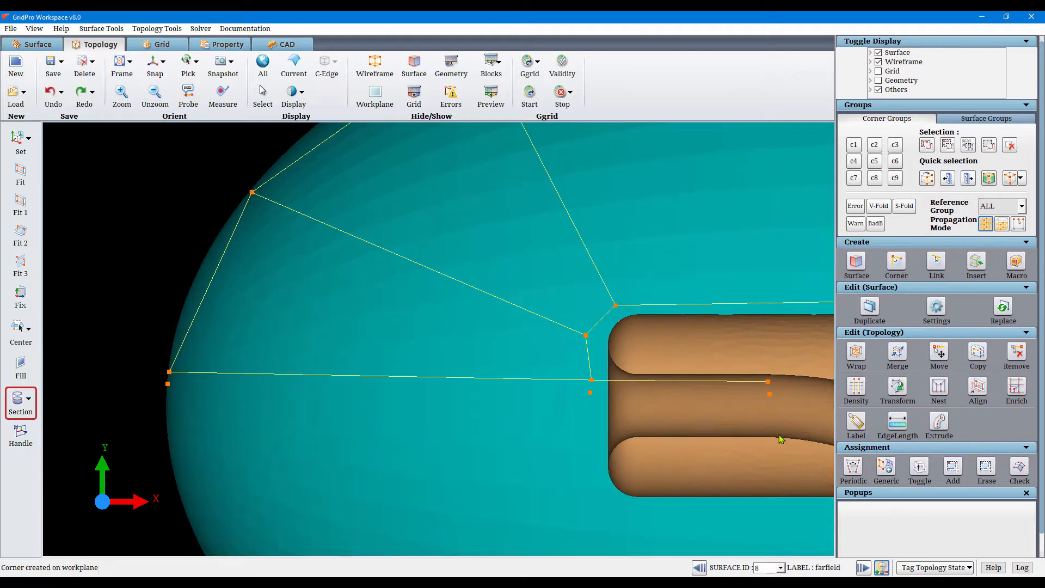
pyautogui.press('l')
pyautogui.moveTo(789, 435); pyautogui.dragTo(127, 383)
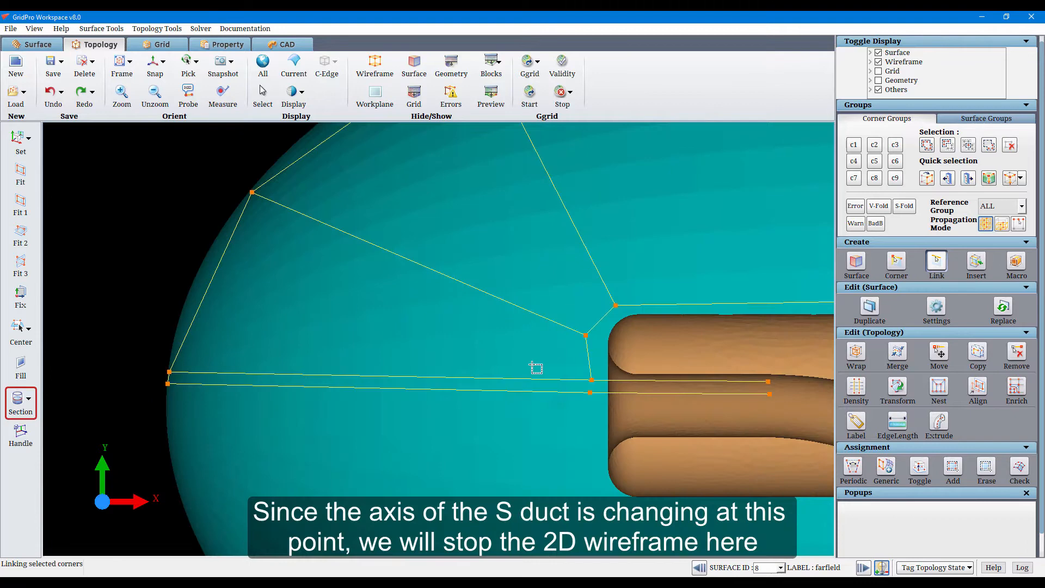
pyautogui.moveTo(532, 364); pyautogui.dragTo(622, 441)
pyautogui.moveTo(723, 355); pyautogui.dragTo(805, 434)
pyautogui.scroll(-4, 680, 416)
pyautogui.moveTo(816, 381)
pyautogui.mouseDown(button='middle')
pyautogui.moveTo(652, 419)
pyautogui.moveTo(679, 373)
pyautogui.mouseUp(button='middle')
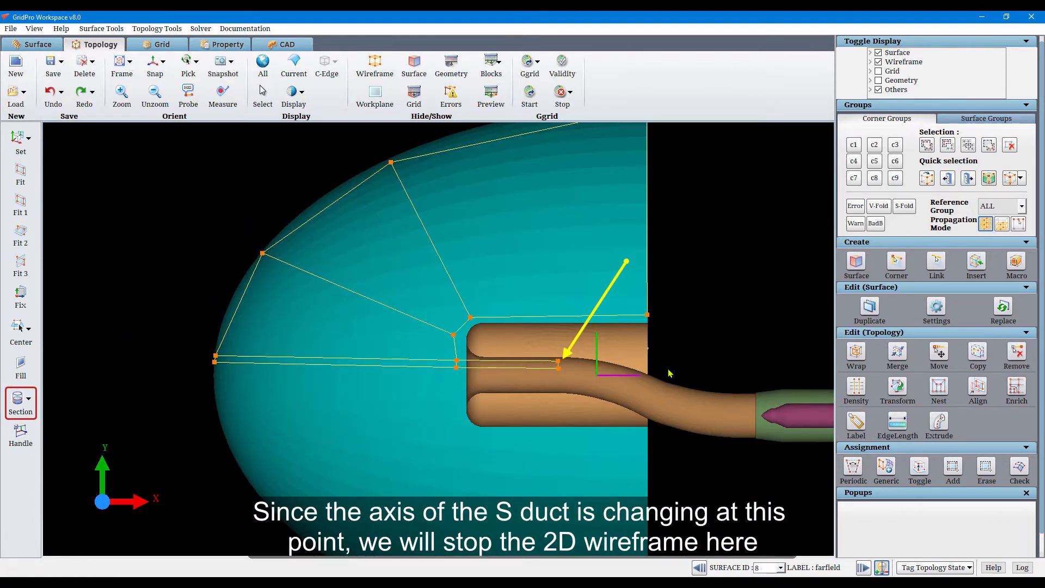
# Group the five corners around the intake wall in c1 and wrap them externally at -3 percent.
pyautogui.click(853, 144)
pyautogui.click(926, 144)
pyautogui.moveTo(614, 343); pyautogui.dragTo(704, 362, button='right')
pyautogui.click(862, 360)
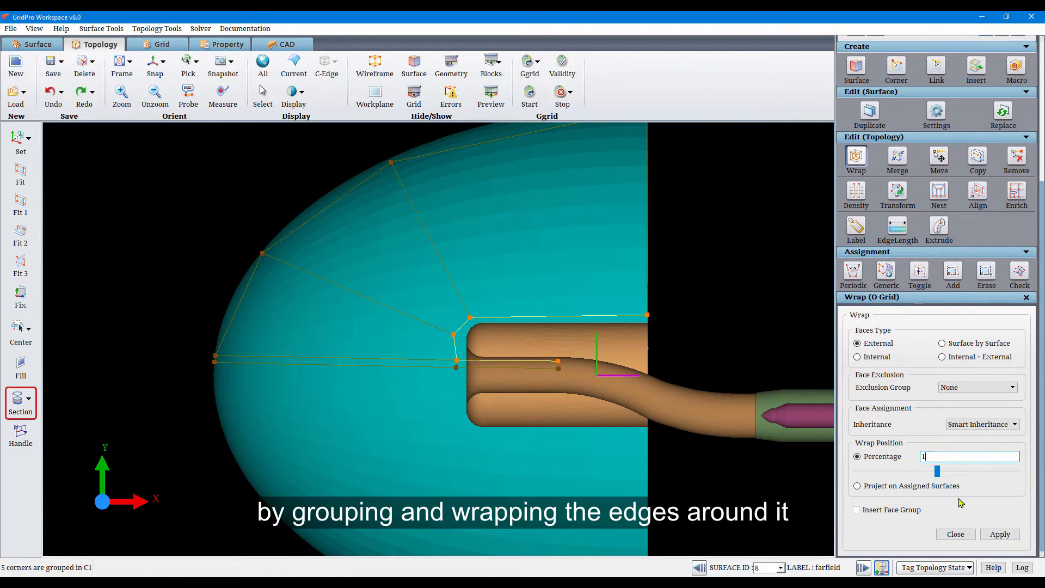
pyautogui.click(999, 534)
pyautogui.click(547, 301)
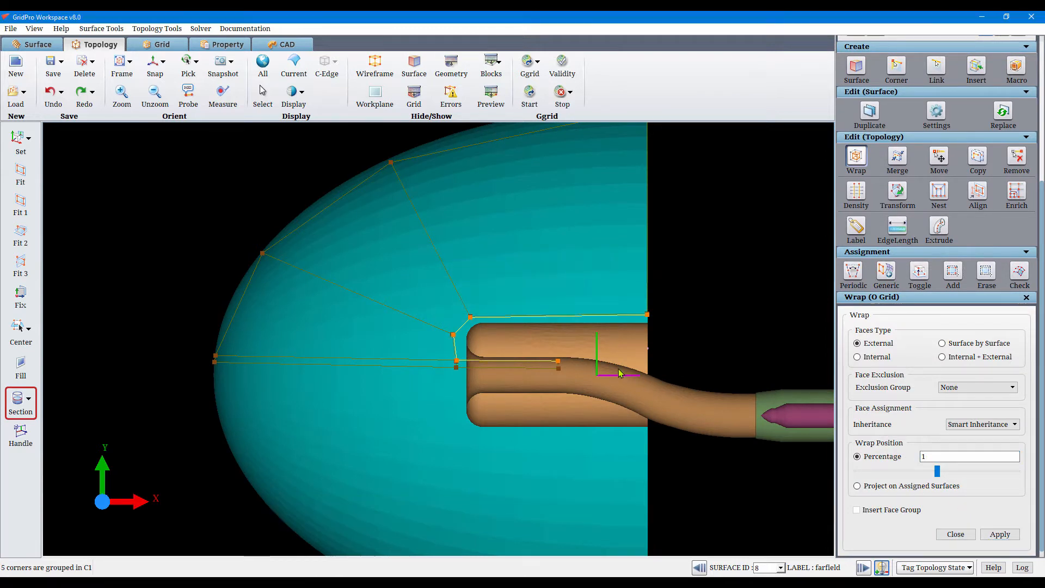
pyautogui.moveTo(943, 476); pyautogui.dragTo(936, 474)
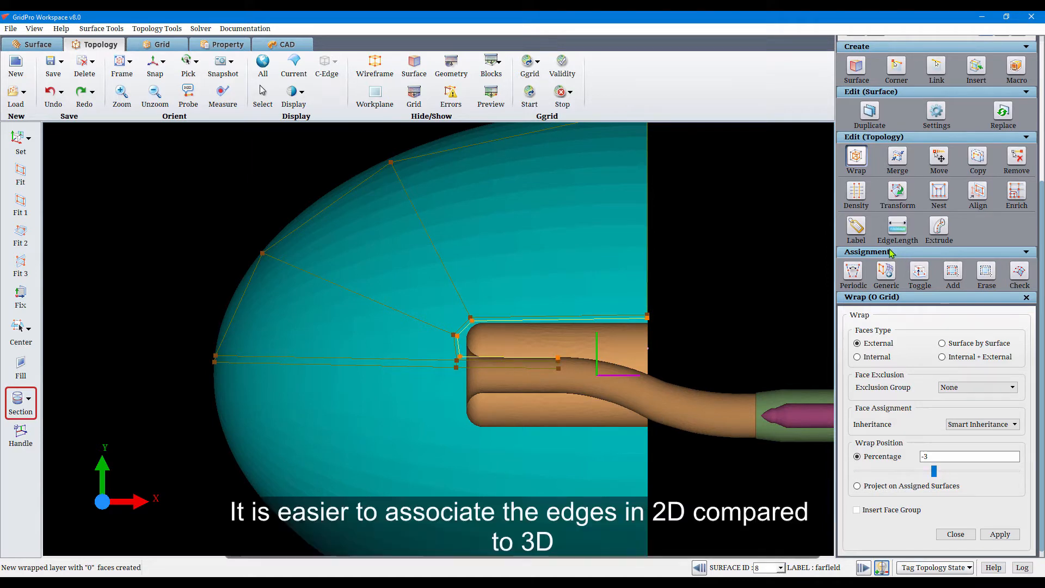
pyautogui.scroll(3, 854, 194)
pyautogui.click(858, 266)
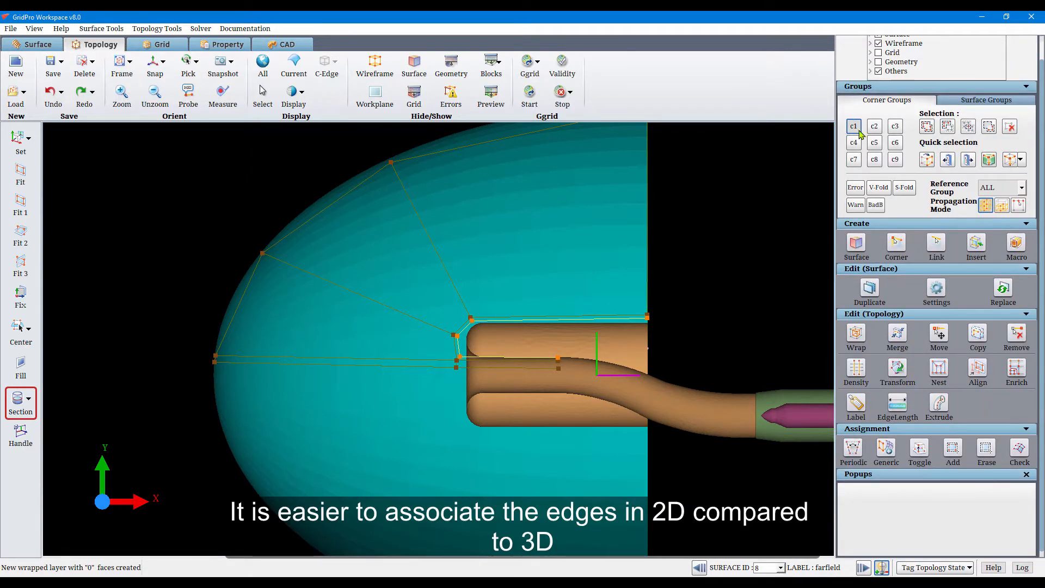
pyautogui.scroll(6, 561, 332)
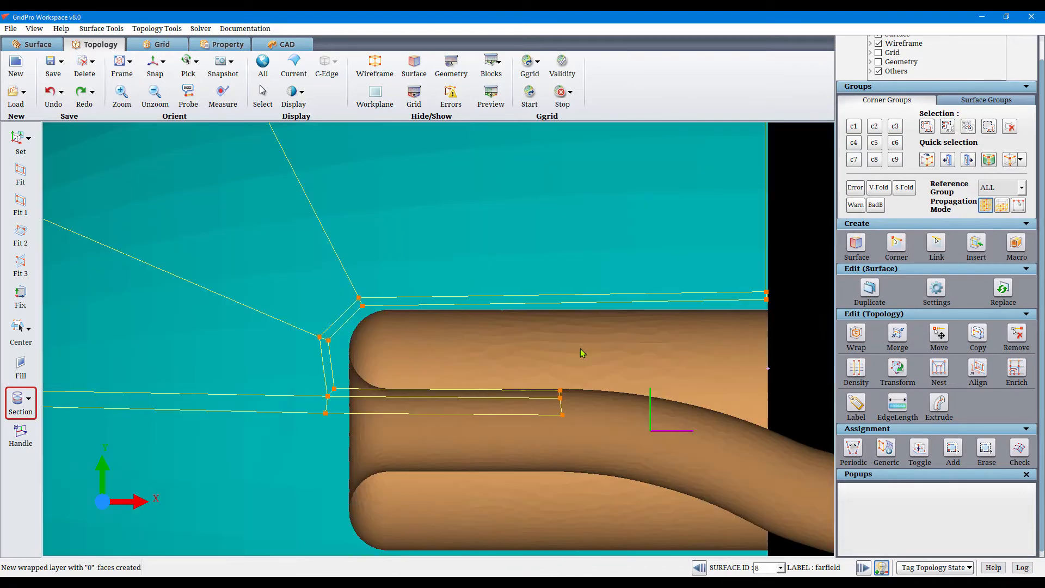
pyautogui.scroll(-5, 574, 352)
# Display group c1, make the sduct surface current and assign the five wrapped corners to it.
pyautogui.click(854, 126)
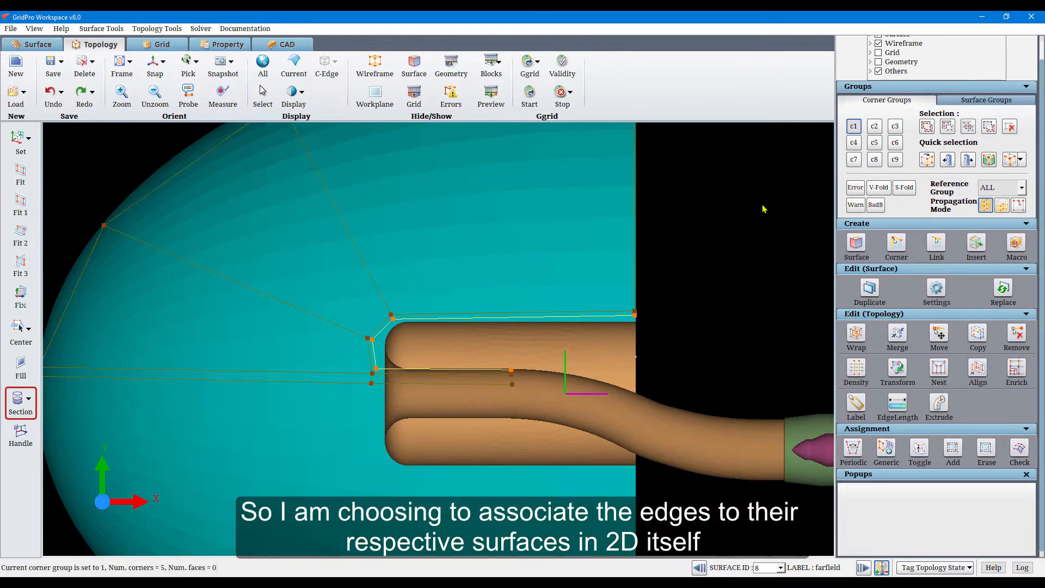
pyautogui.rightClick(590, 352)
pyautogui.click(623, 376)
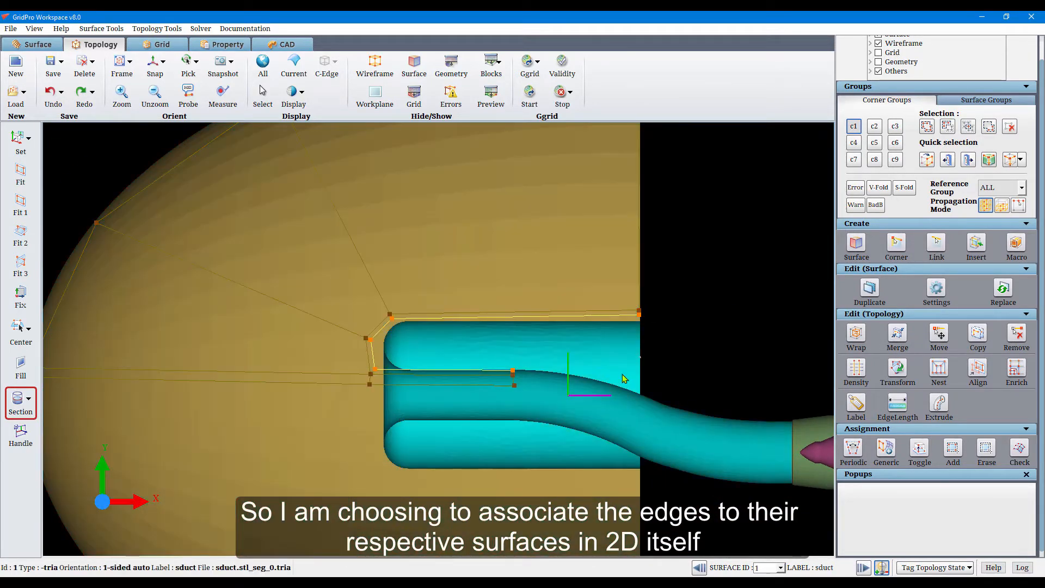
pyautogui.click(946, 447)
pyautogui.moveTo(262, 277); pyautogui.dragTo(665, 437)
pyautogui.moveTo(646, 383); pyautogui.dragTo(633, 445, button='middle')
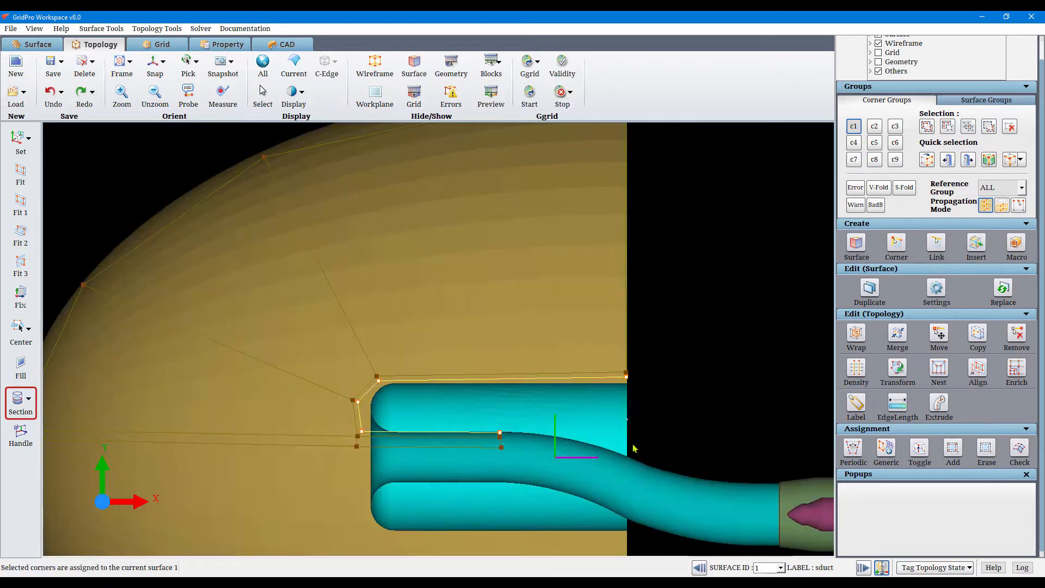
# Group the corners along the farfield dome in c2, make the dome surface current and assign the corners to it.
pyautogui.scroll(-5, 633, 446)
pyautogui.press('2')
pyautogui.moveTo(642, 315); pyautogui.dragTo(635, 322)
pyautogui.press('b')
pyautogui.moveTo(623, 366); pyautogui.dragTo(313, 133)
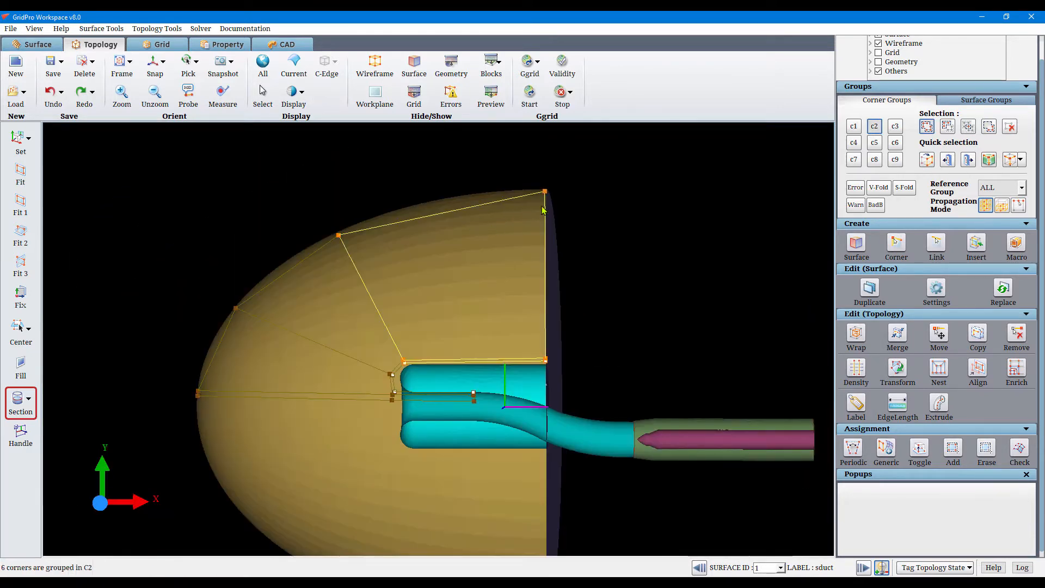
pyautogui.rightClick(451, 266)
pyautogui.click(478, 289)
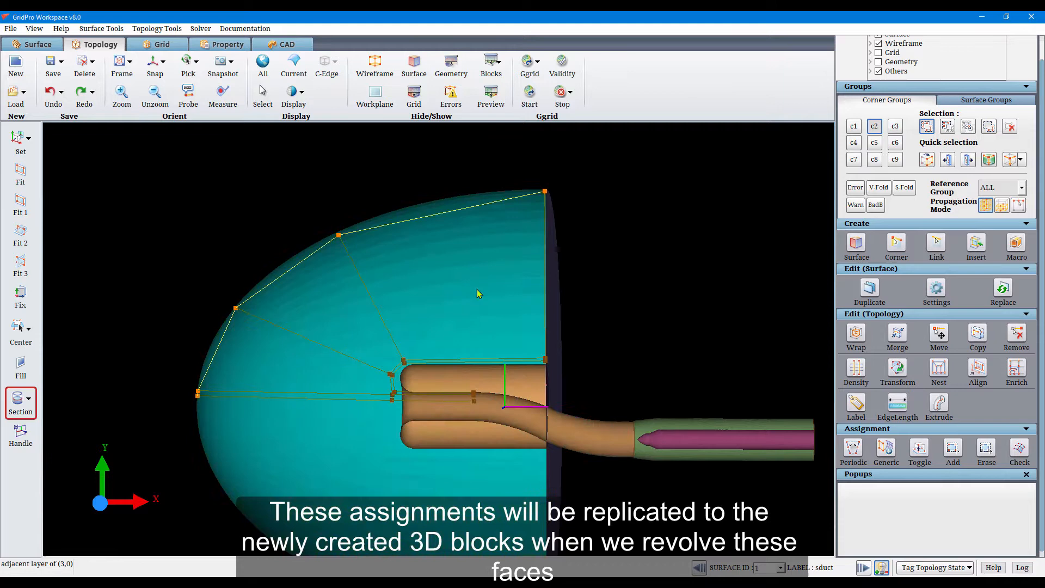
pyautogui.click(945, 452)
pyautogui.moveTo(114, 157); pyautogui.dragTo(643, 462)
# Make the outlet2 surface current, group the corners on the farfield's flat rear edge in c2 and assign them to it.
pyautogui.moveTo(647, 372); pyautogui.dragTo(511, 351)
pyautogui.rightClick(550, 278)
pyautogui.click(571, 294)
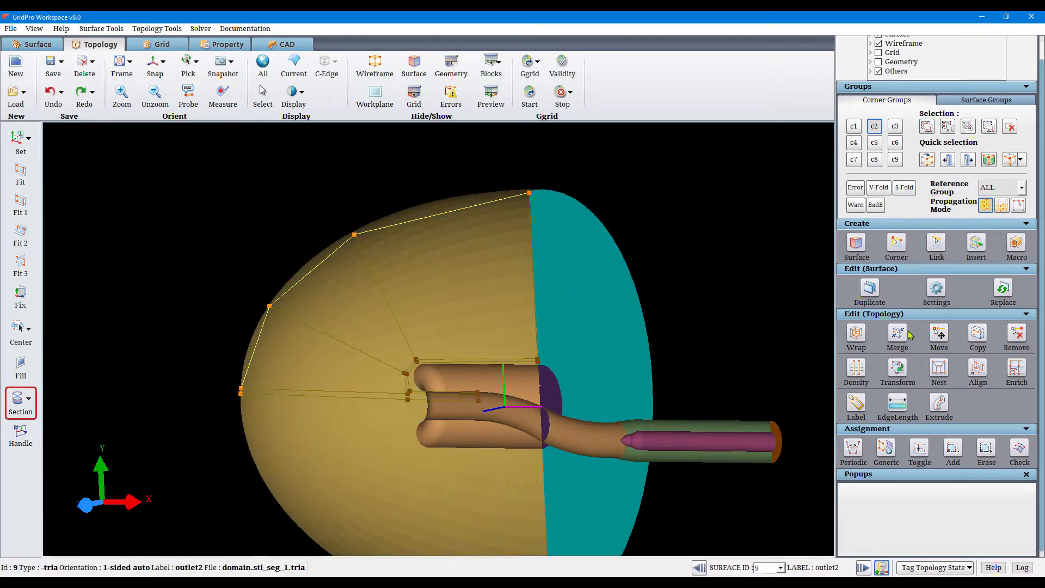
pyautogui.moveTo(585, 390); pyautogui.dragTo(699, 387)
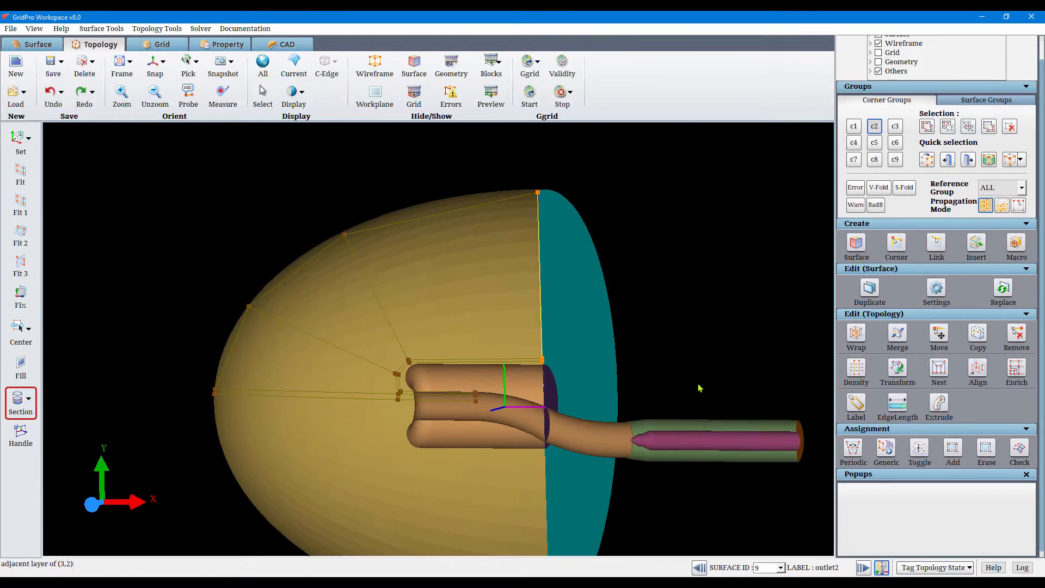
pyautogui.click(952, 448)
pyautogui.moveTo(665, 432); pyautogui.dragTo(452, 146)
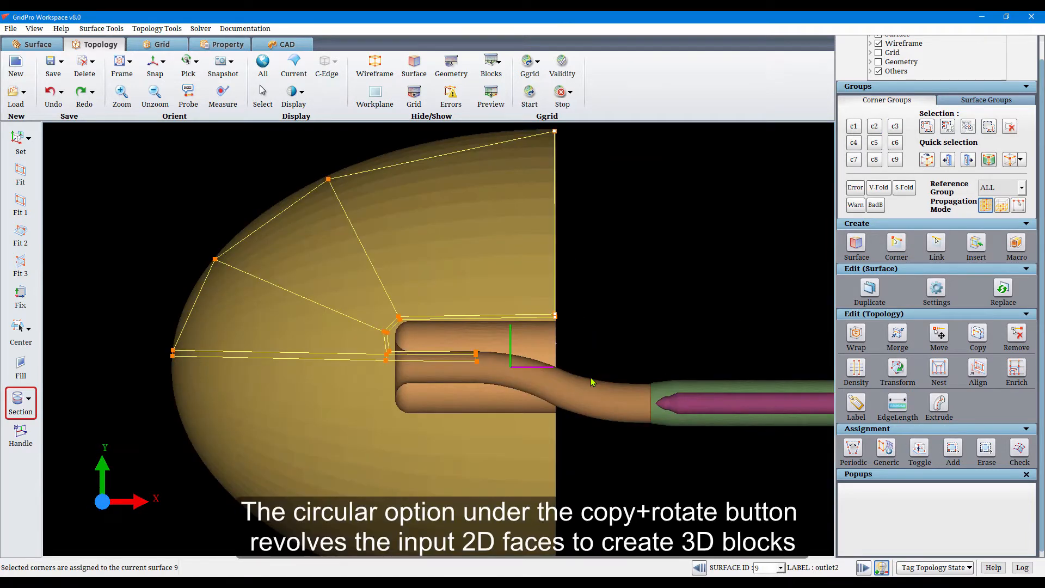
# Group all corners of the intake wireframe in c1 and set C1 as the input group for a circular Copy + Rotate.
pyautogui.click(854, 126)
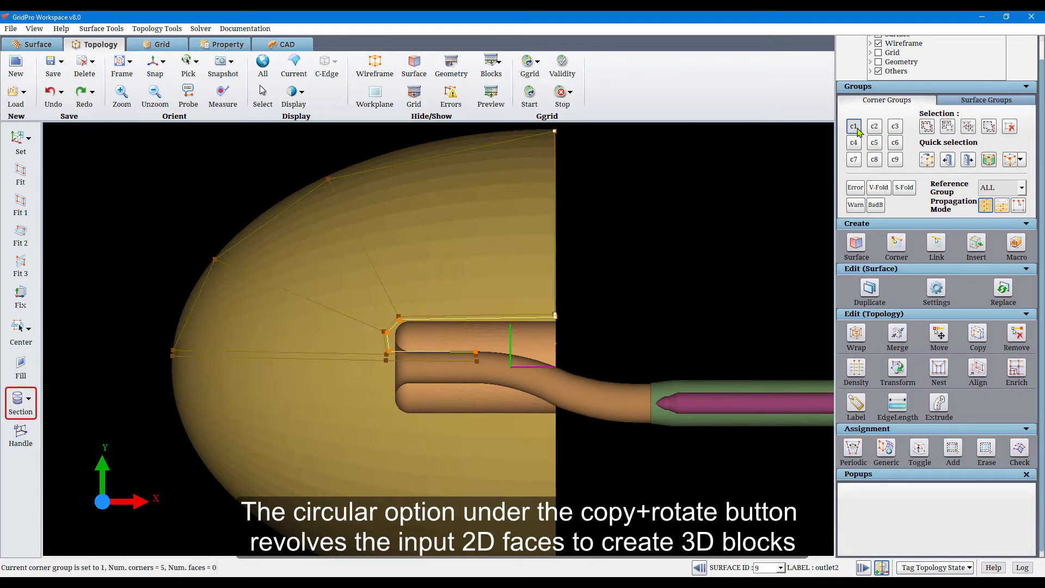
pyautogui.click(927, 126)
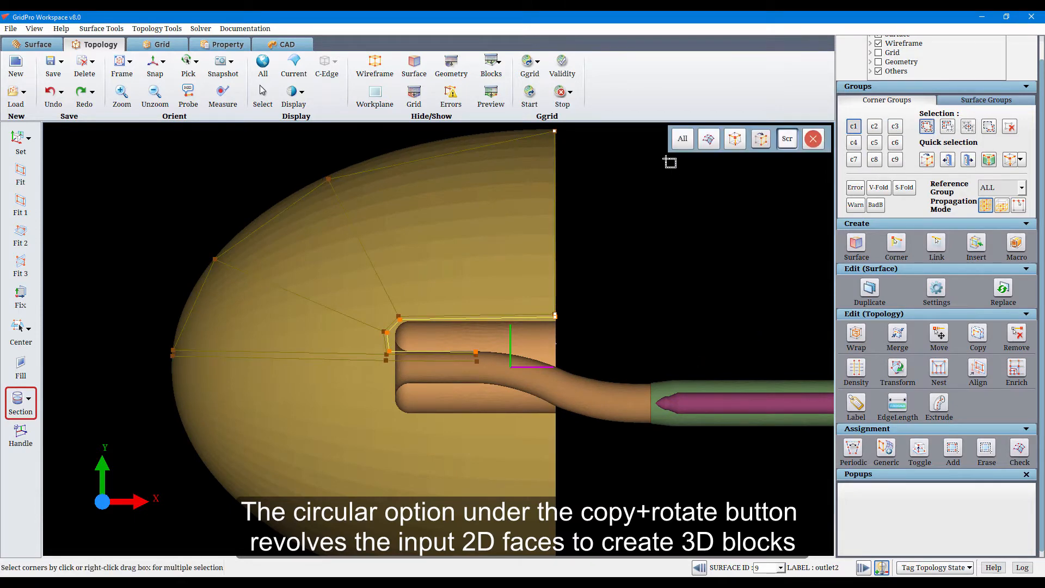
pyautogui.click(977, 333)
pyautogui.click(992, 504)
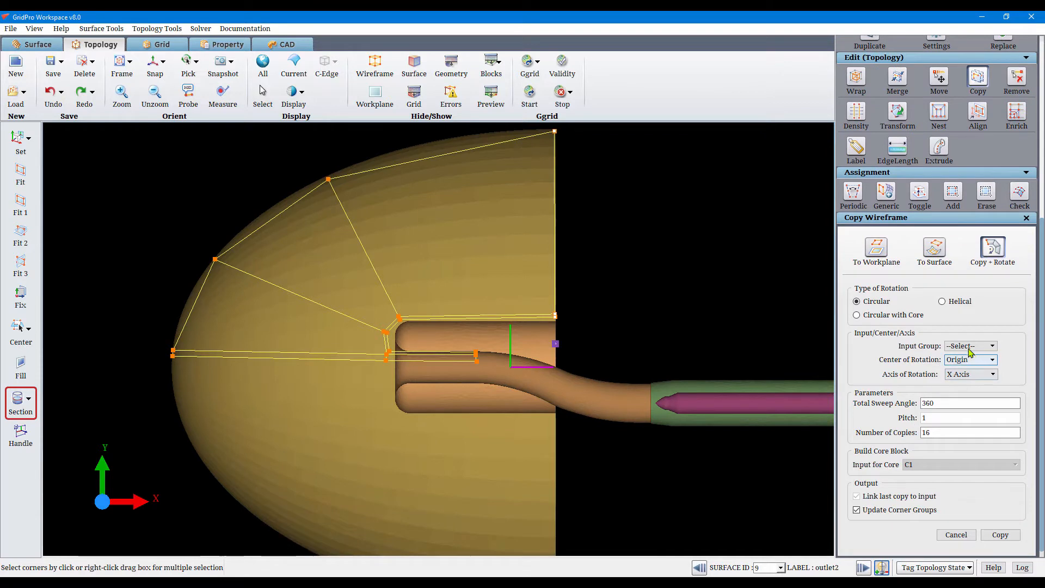
pyautogui.click(970, 346)
pyautogui.click(967, 375)
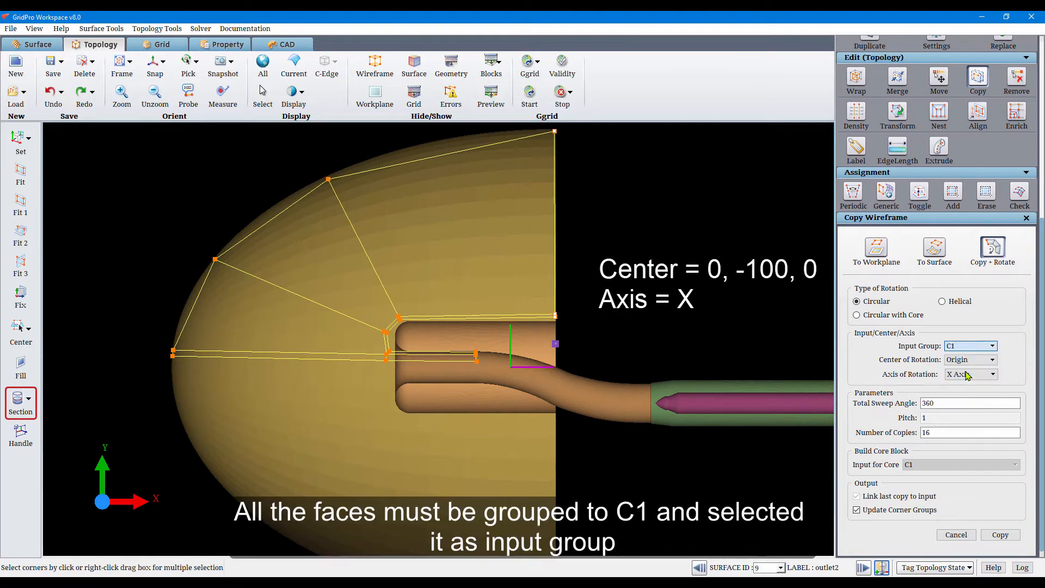
# Revolve the intake faces about the X axis with center 0, -100, 0 and 3 copies over 360 degrees, merging first and last faces.
pyautogui.click(970, 359)
pyautogui.click(972, 388)
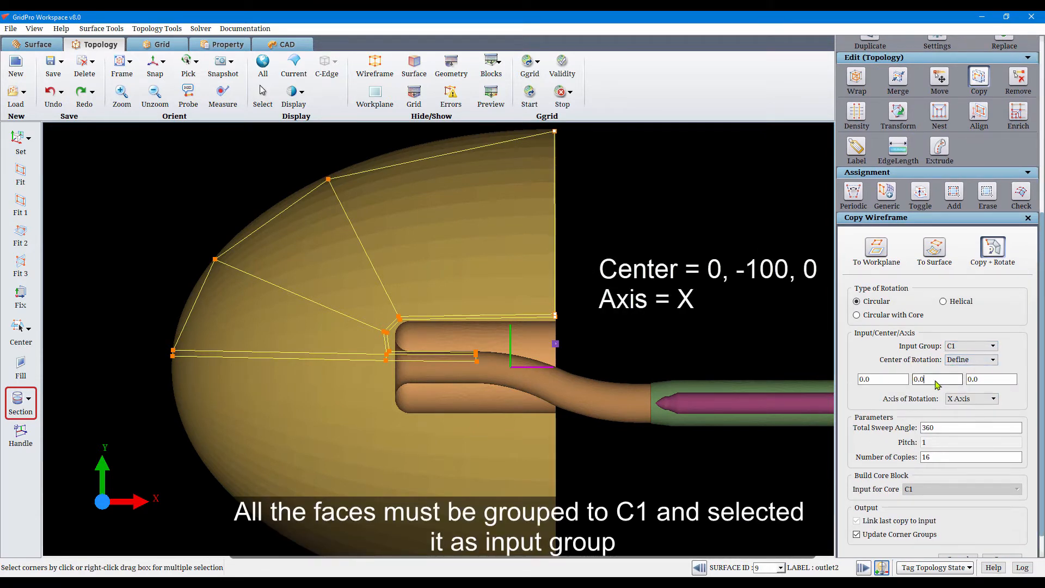
pyautogui.write('-100')
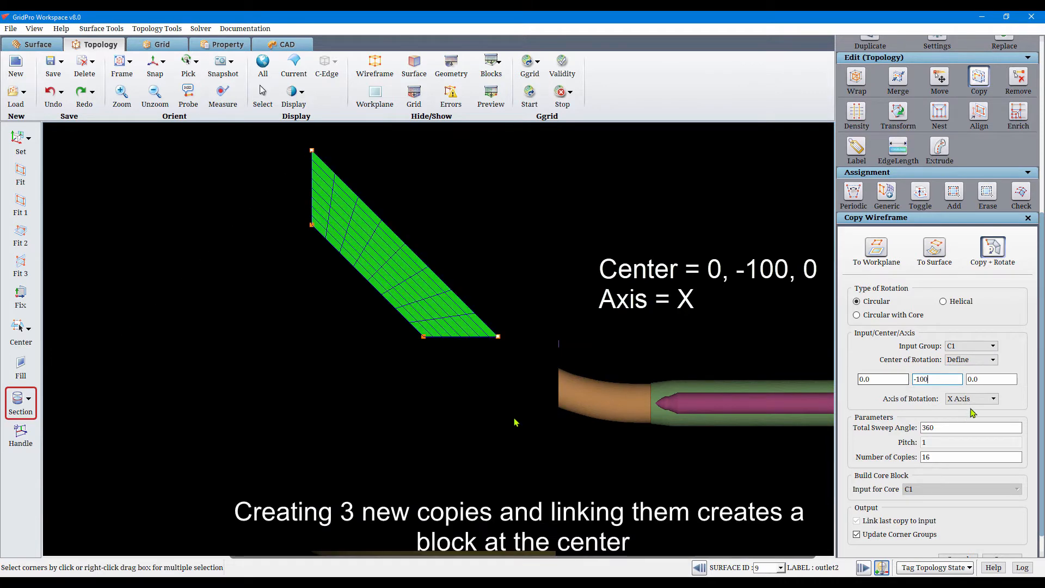
pyautogui.doubleClick(912, 460)
pyautogui.write('3')
pyautogui.scroll(-1, 958, 489)
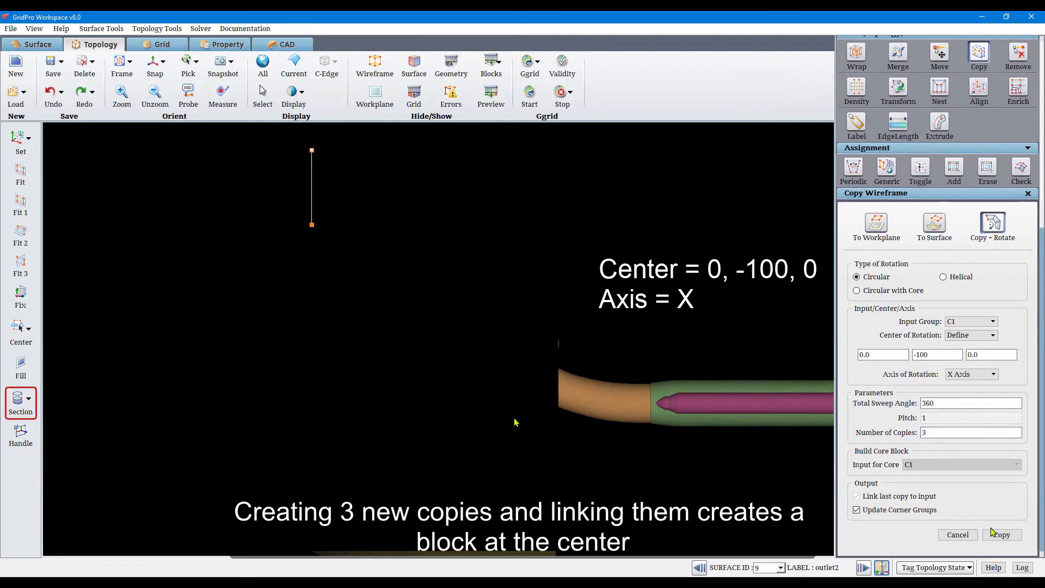
pyautogui.click(1000, 536)
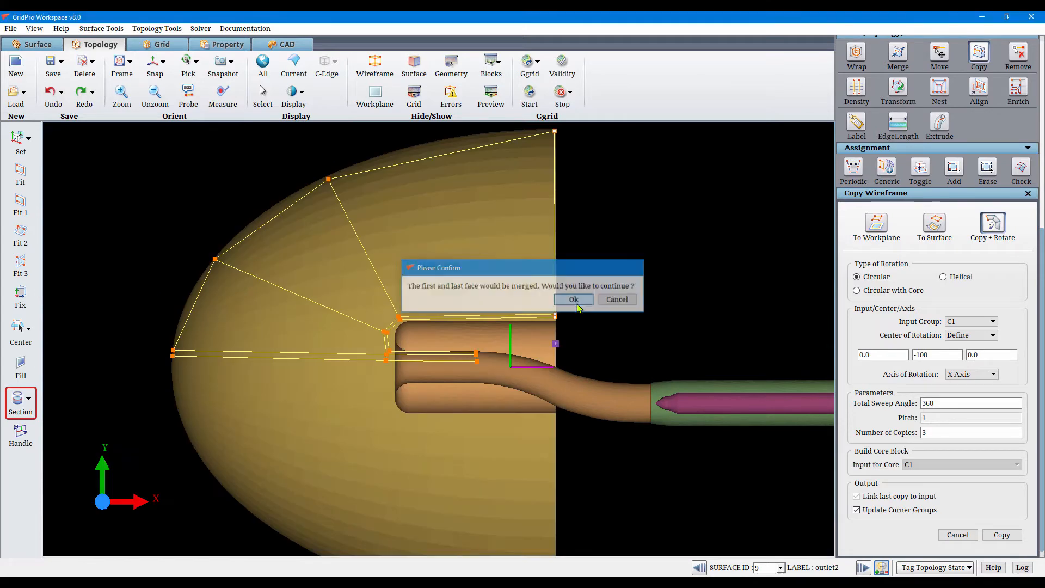
pyautogui.click(573, 300)
pyautogui.moveTo(289, 294); pyautogui.dragTo(732, 430)
pyautogui.moveTo(459, 458); pyautogui.dragTo(677, 443)
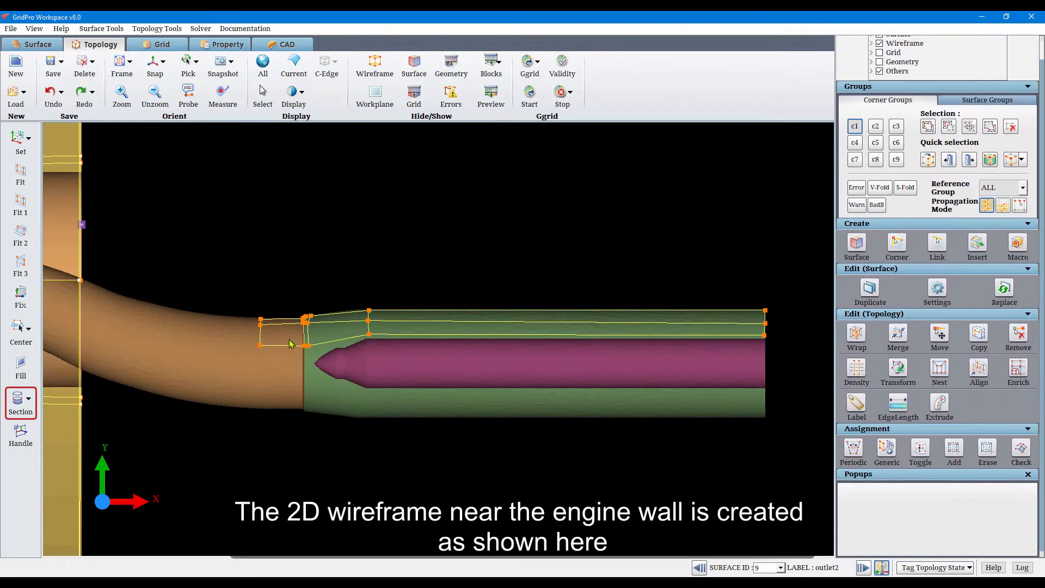
# Empty group c2 and fill it with the three corners of the engine wireframe's lowest row, just above the engine centerbody.
pyautogui.scroll(4, 670, 384)
pyautogui.moveTo(312, 371); pyautogui.dragTo(540, 365, button='middle')
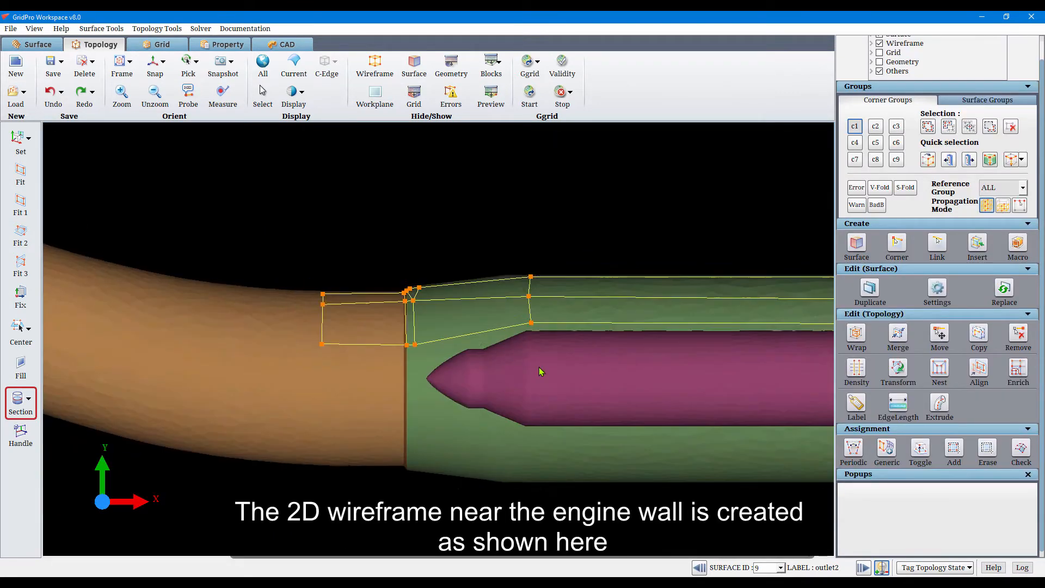
pyautogui.scroll(2, 480, 403)
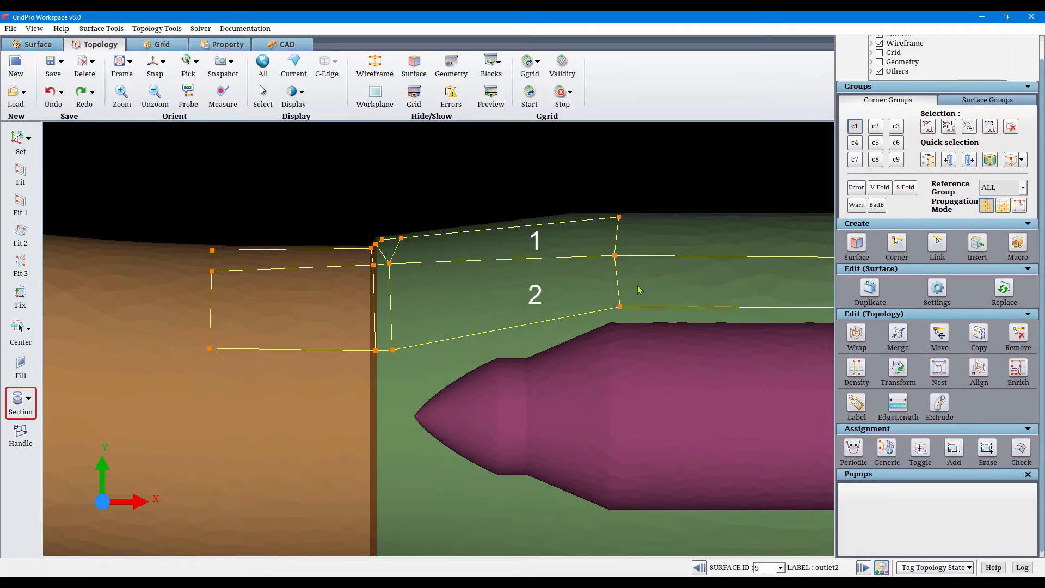
pyautogui.click(875, 126)
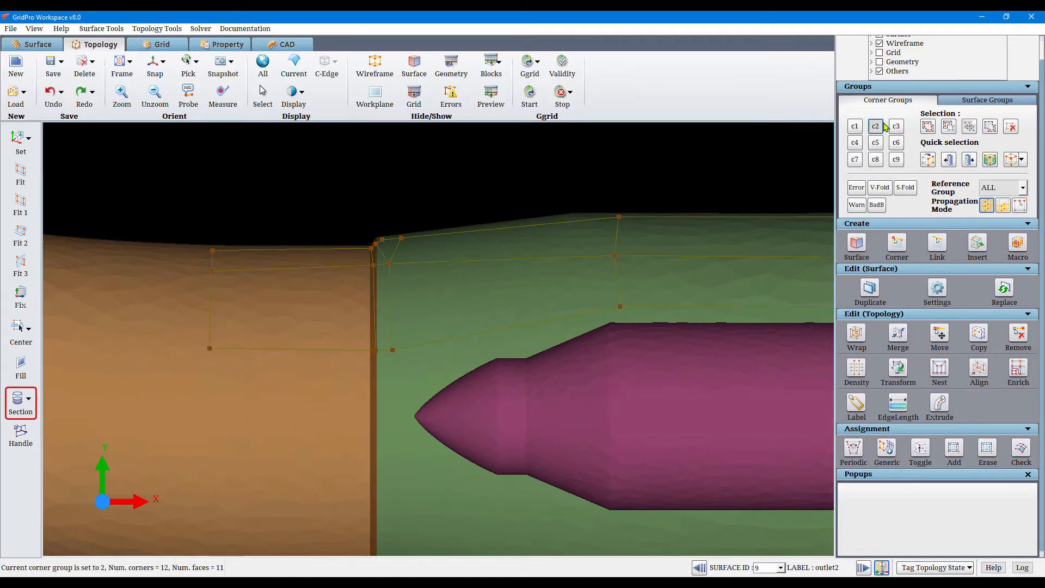
pyautogui.click(1011, 130)
pyautogui.press('g')
pyautogui.moveTo(689, 393); pyautogui.dragTo(378, 285)
pyautogui.scroll(-2, 547, 377)
pyautogui.moveTo(551, 377); pyautogui.dragTo(170, 361, button='middle')
pyautogui.moveTo(610, 360); pyautogui.dragTo(156, 350, button='middle')
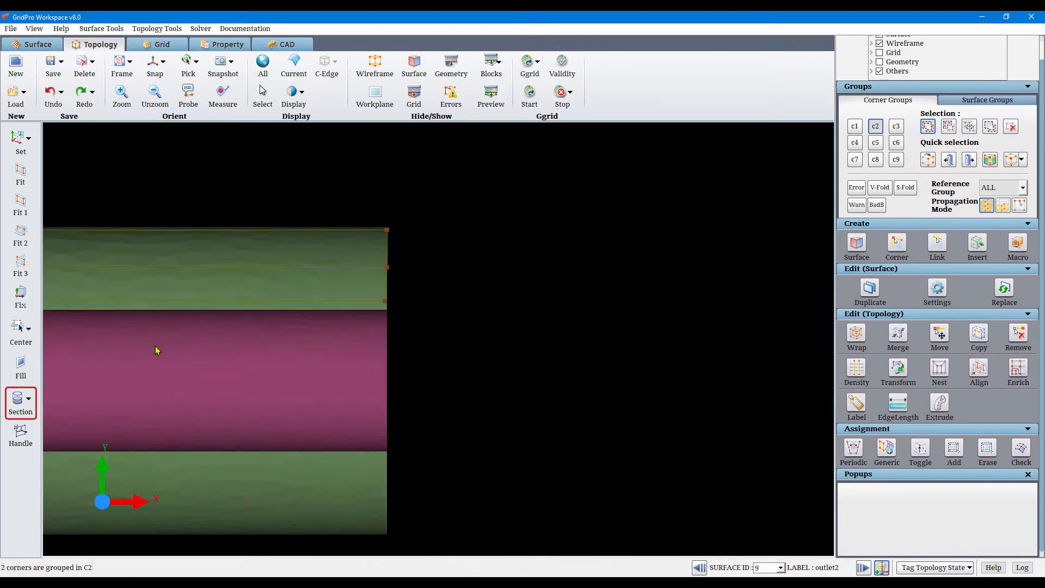
pyautogui.press('g')
pyautogui.moveTo(468, 330); pyautogui.dragTo(346, 282)
pyautogui.moveTo(257, 374); pyautogui.dragTo(527, 399, button='middle')
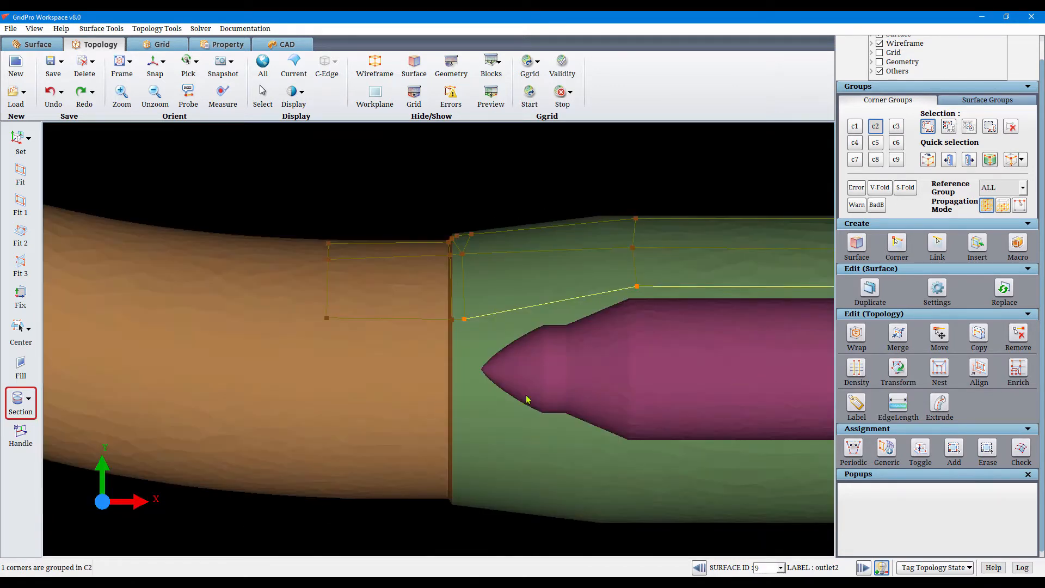
# Wrap the three c2 corners externally with the wrap position at -1 percent.
pyautogui.click(856, 336)
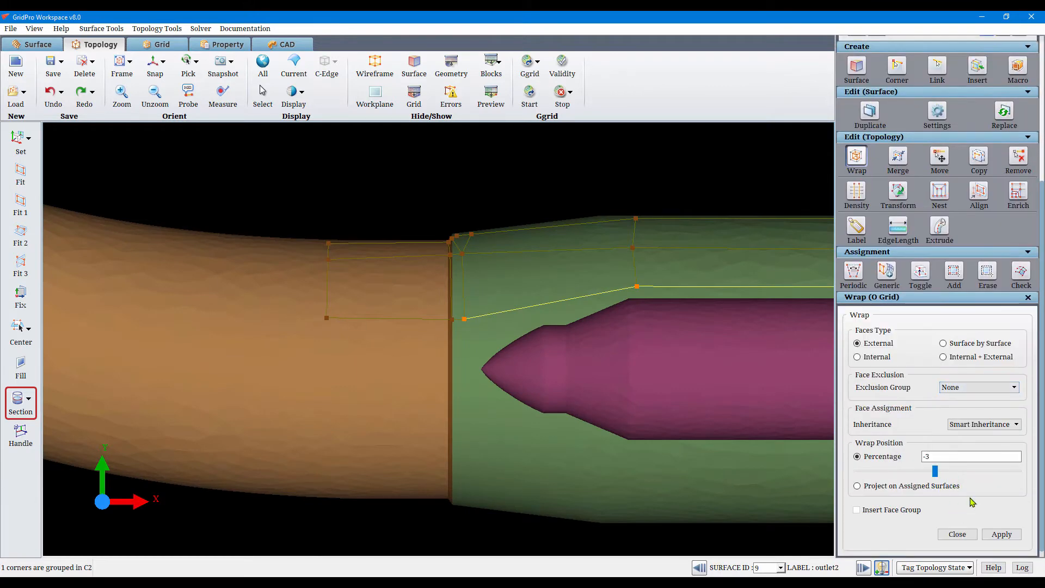
pyautogui.click(985, 534)
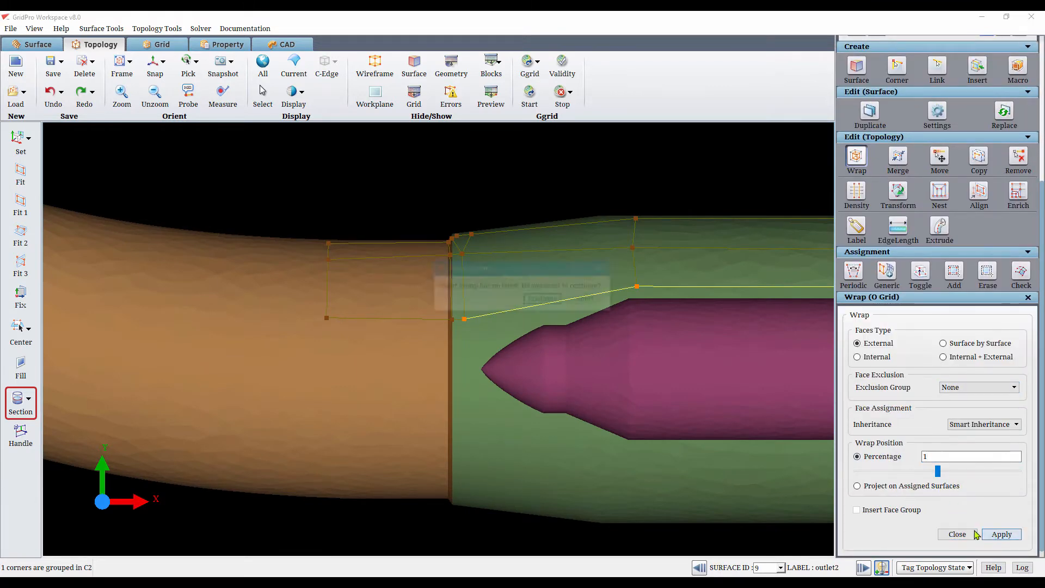
pyautogui.click(549, 305)
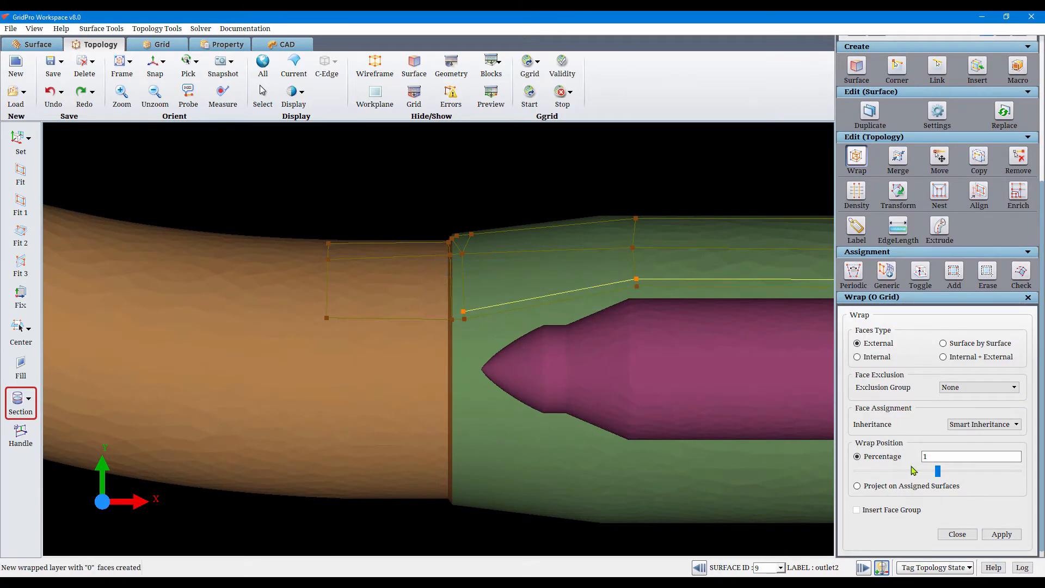
pyautogui.moveTo(940, 474); pyautogui.dragTo(939, 474)
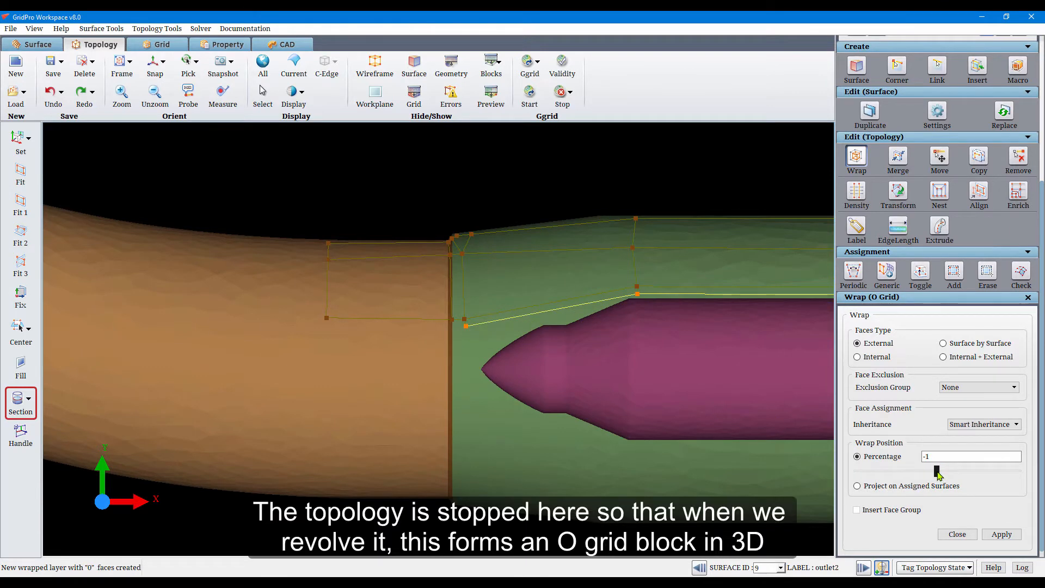
# Move the upstream end corner of the new wrapped layer slightly downstream, toward the tip of the engine nose.
pyautogui.scroll(3, 571, 426)
pyautogui.scroll(3, 895, 201)
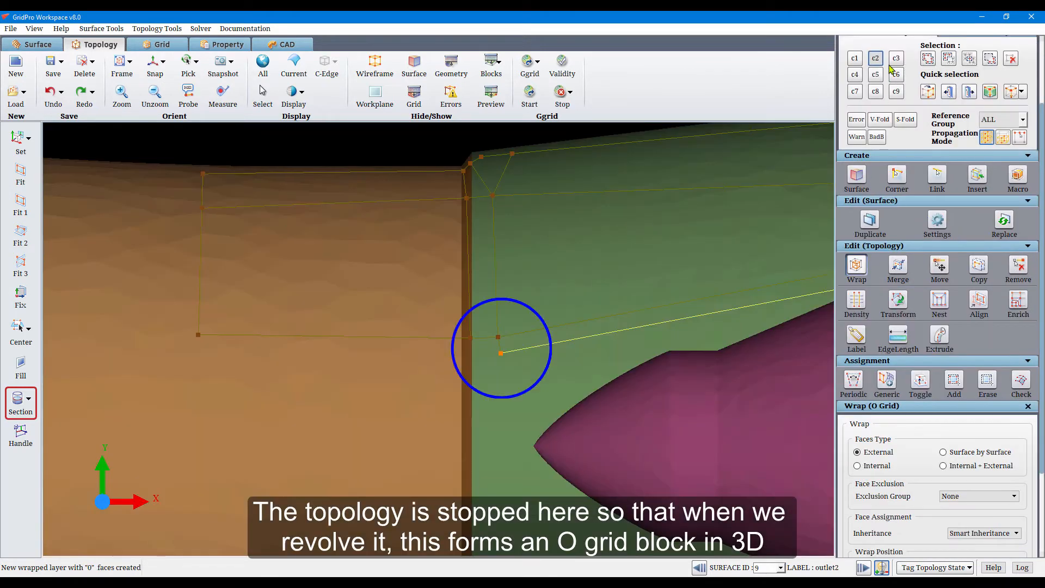
pyautogui.moveTo(499, 353)
pyautogui.mouseDown()
pyautogui.moveTo(540, 350)
pyautogui.moveTo(527, 360)
pyautogui.moveTo(544, 363)
pyautogui.moveTo(488, 338)
pyautogui.moveTo(541, 361)
pyautogui.mouseUp()
pyautogui.scroll(-2, 460, 387)
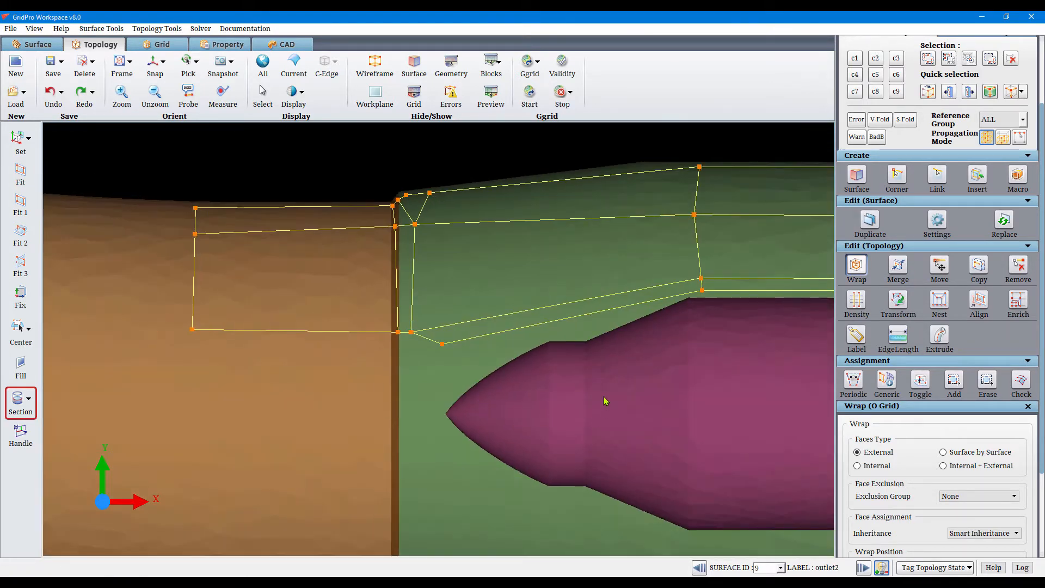
# Display group c2, make the engine centerbody wall current, clear the wrapped corners' old assignment and assign them to it.
pyautogui.click(870, 59)
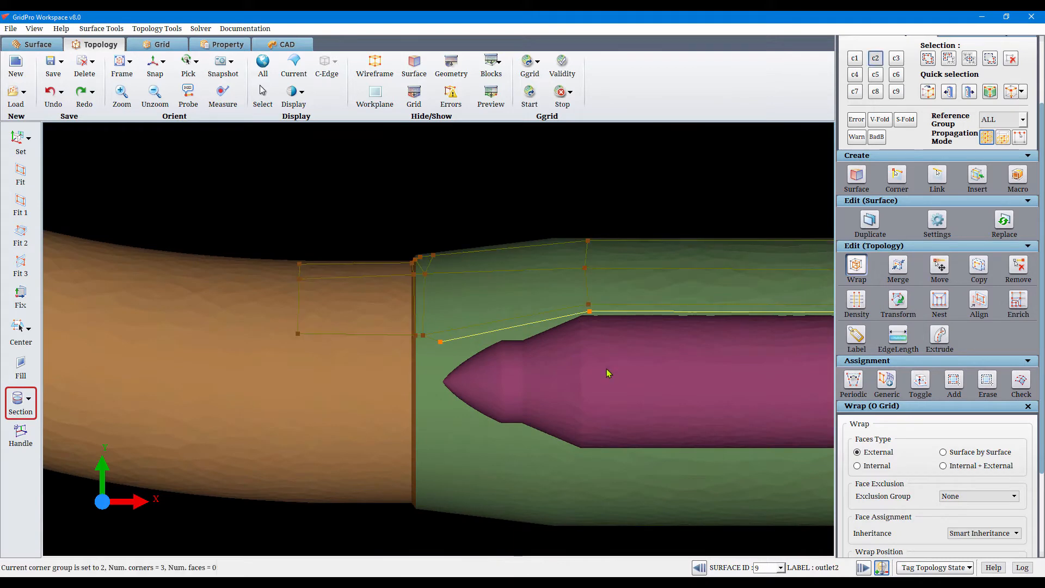
pyautogui.rightClick(607, 370)
pyautogui.click(625, 387)
pyautogui.scroll(-7, 611, 398)
pyautogui.moveTo(583, 376); pyautogui.dragTo(392, 378, button='middle')
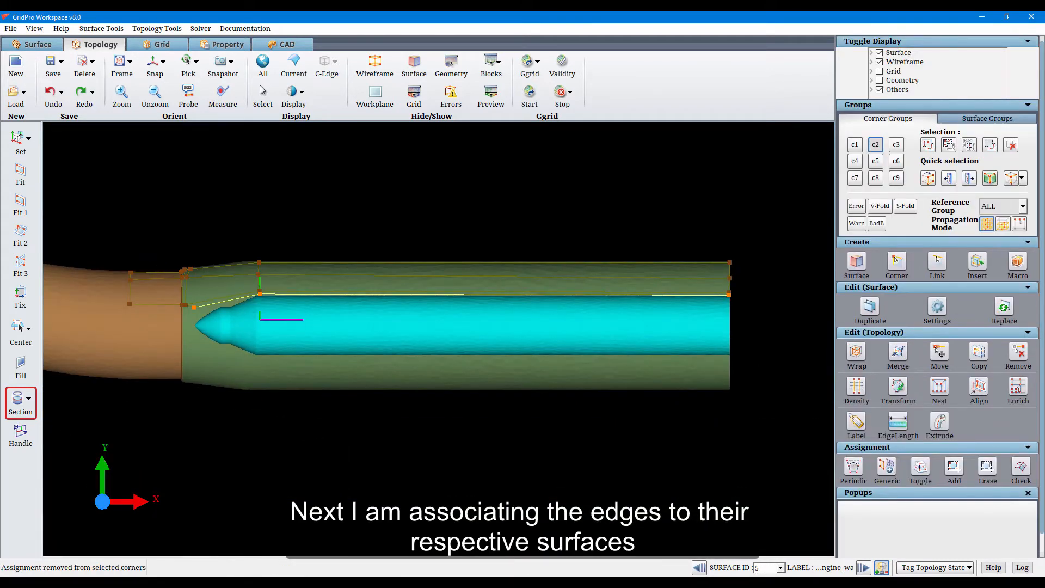
pyautogui.moveTo(242, 322); pyautogui.dragTo(279, 278)
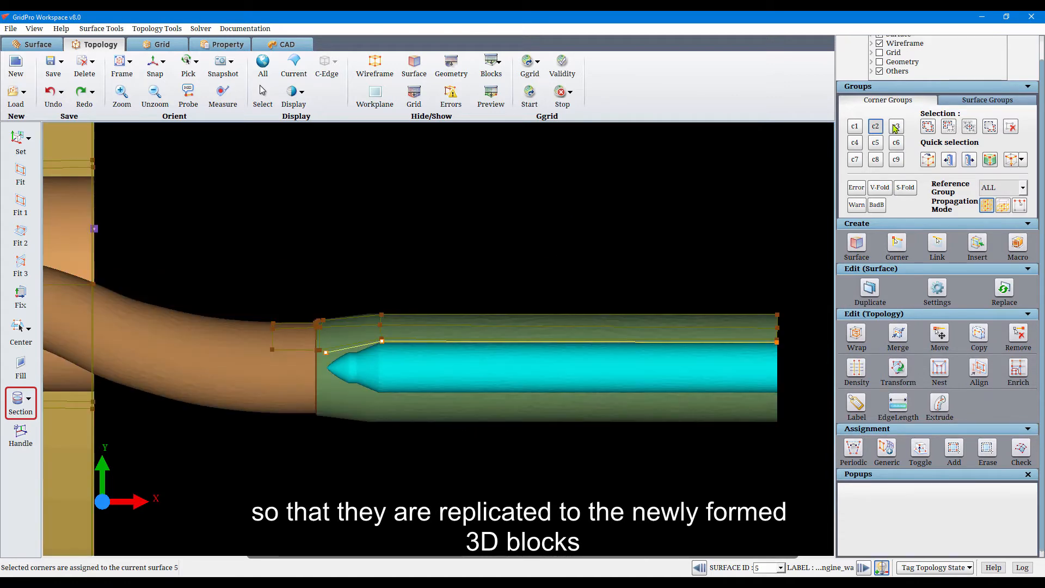
# Make the sduct surface current, group the two uppermost wireframe corners at the duct's end in c3 and assign them to it.
pyautogui.click(893, 125)
pyautogui.moveTo(392, 426); pyautogui.dragTo(476, 426, button='middle')
pyautogui.scroll(7, 477, 426)
pyautogui.rightClick(456, 395)
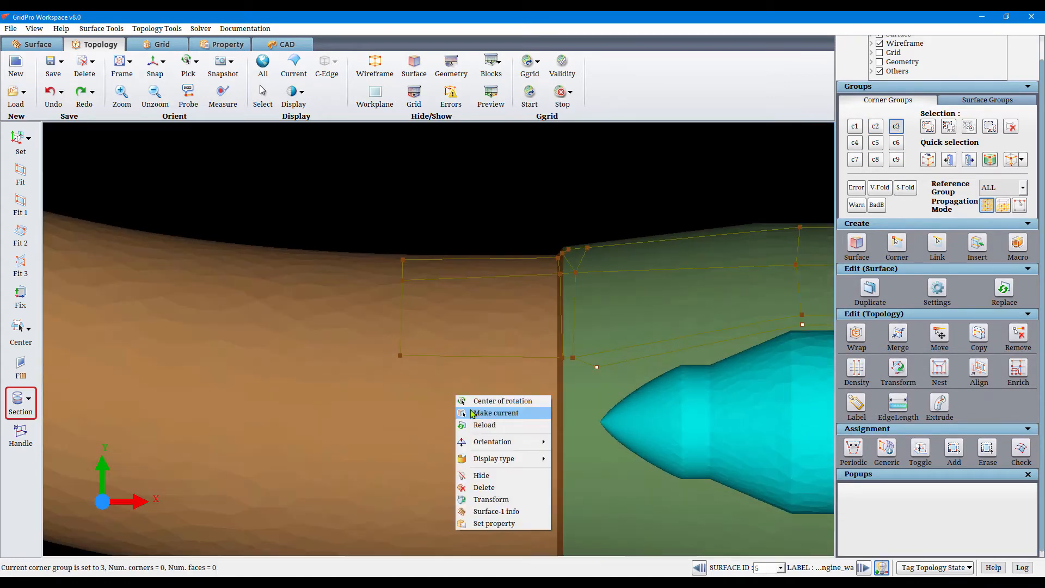
pyautogui.click(472, 412)
pyautogui.scroll(4, 472, 411)
pyautogui.press('a')
pyautogui.moveTo(364, 204); pyautogui.dragTo(607, 240)
pyautogui.click(955, 459)
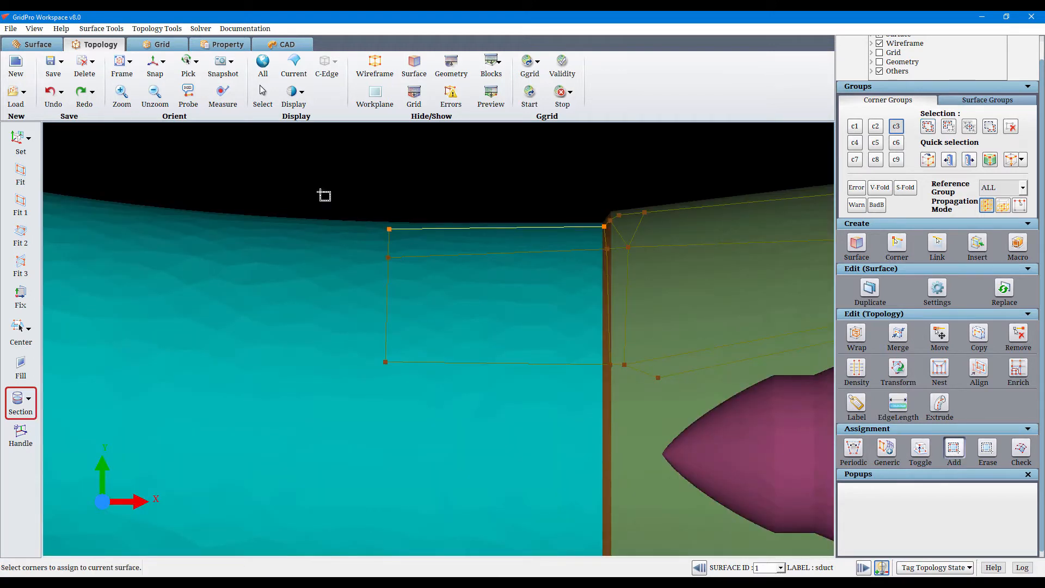
pyautogui.moveTo(325, 195); pyautogui.dragTo(625, 306)
# Make downstream_wall1 current, replace group c3 with the three corners around the step and assign them to that surface.
pyautogui.rightClick(467, 387)
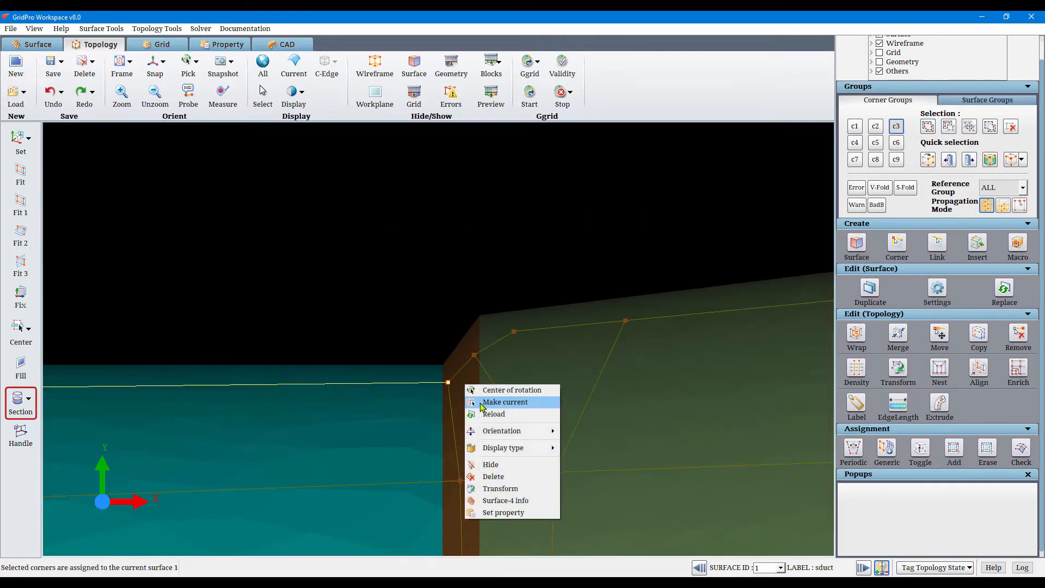
pyautogui.click(476, 405)
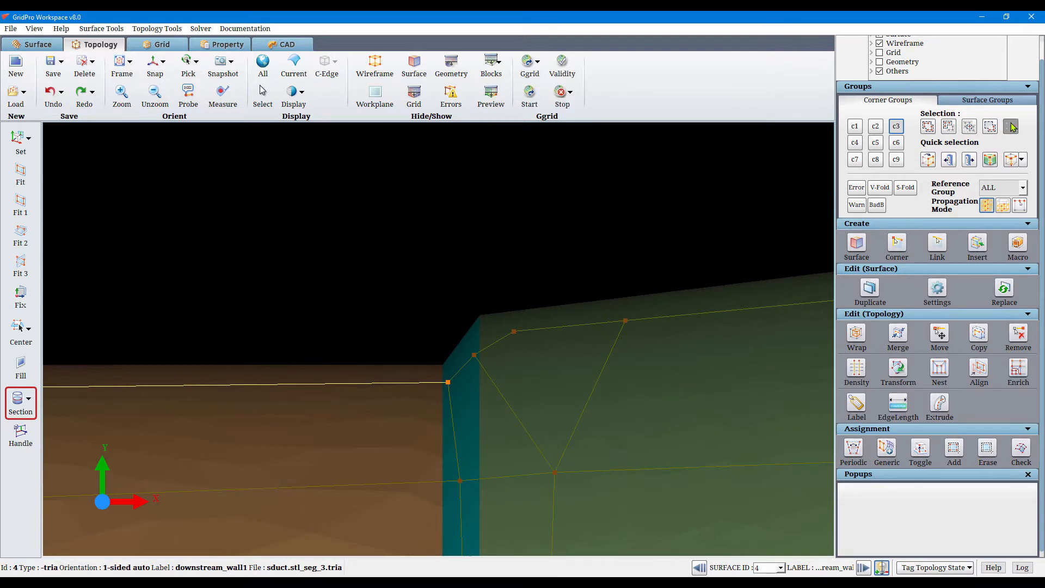
pyautogui.click(1011, 126)
pyautogui.click(928, 126)
pyautogui.moveTo(387, 279); pyautogui.dragTo(617, 404)
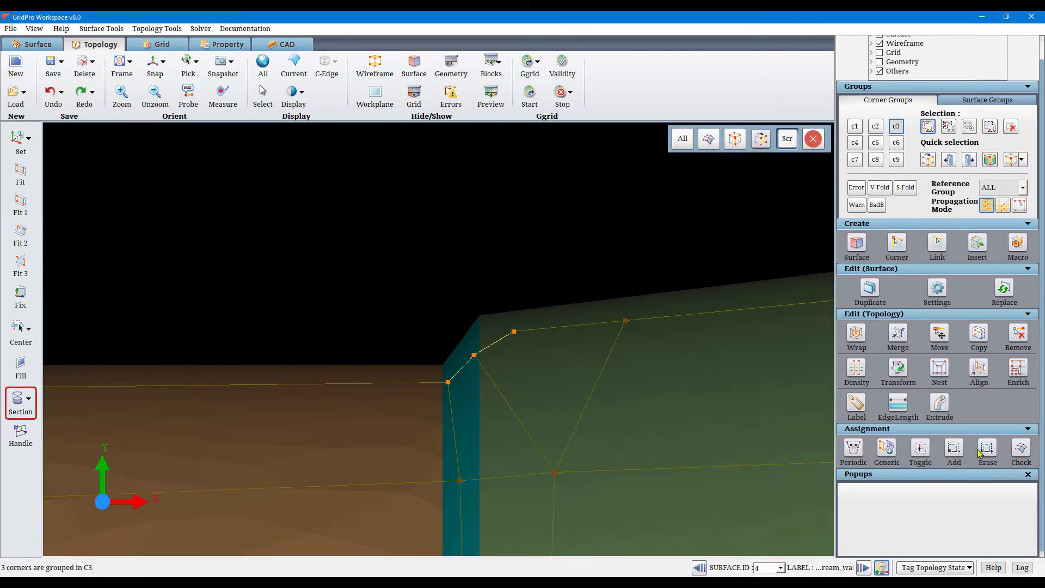
pyautogui.click(957, 451)
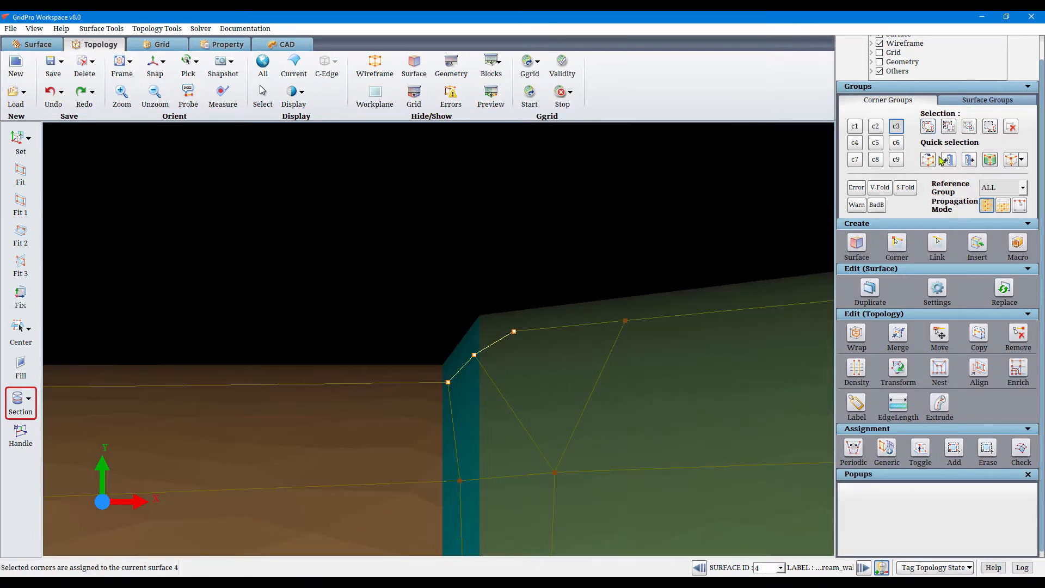
# Replace group c3 with the layer of corners along the outer engine wall, make downstream_wall2 current and assign the group to it.
pyautogui.click(928, 159)
pyautogui.click(501, 341)
pyautogui.rightClick(666, 353)
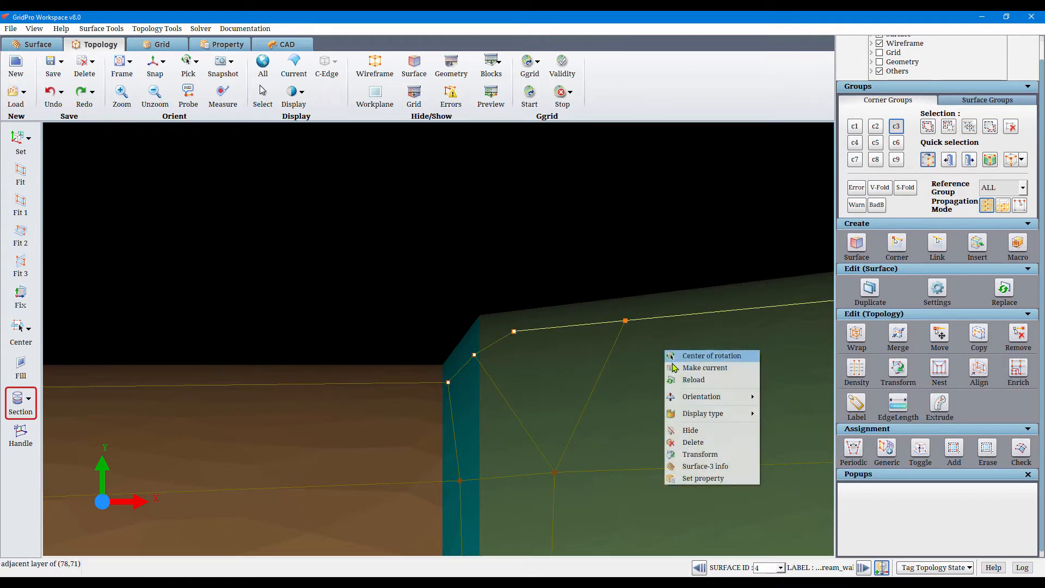
pyautogui.click(682, 356)
pyautogui.scroll(-4, 663, 385)
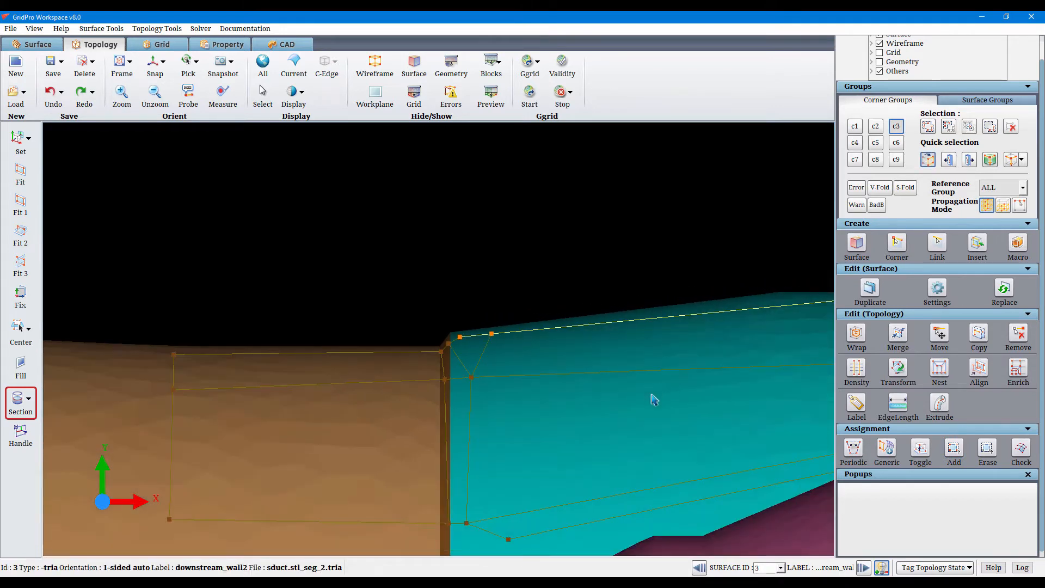
pyautogui.scroll(-3, 473, 363)
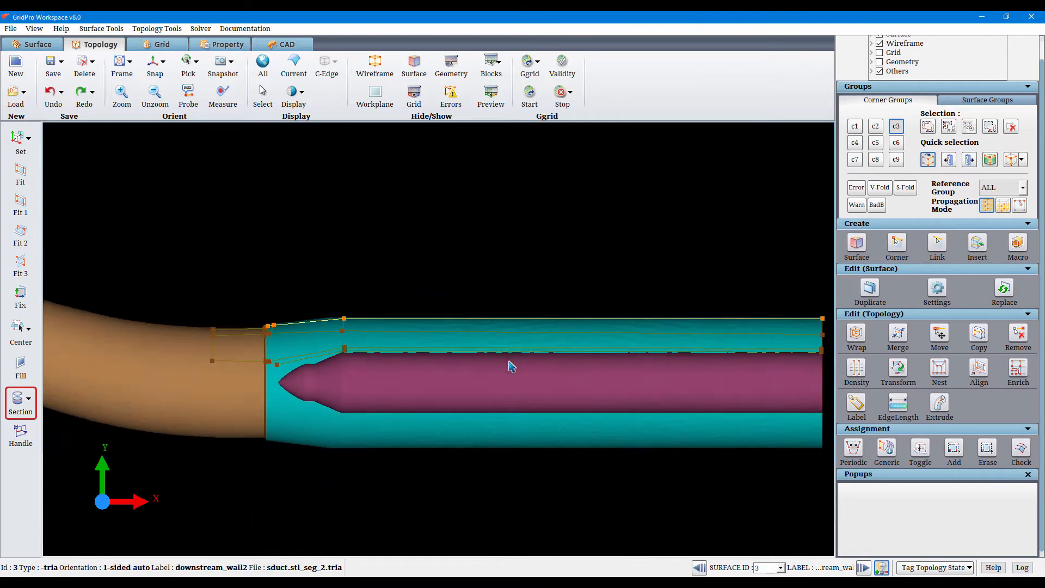
pyautogui.click(953, 447)
pyautogui.moveTo(180, 219); pyautogui.dragTo(802, 439)
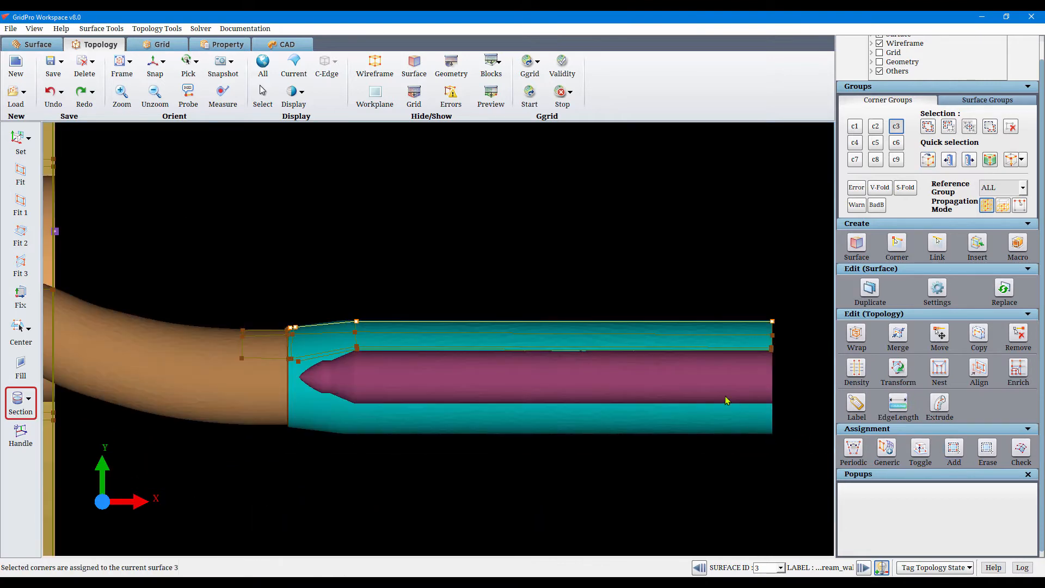
# Replace group c3 with the column of corners at the engine's downstream end, make the outlet surface current and assign them to it.
pyautogui.moveTo(726, 399); pyautogui.dragTo(513, 364, button='right')
pyautogui.moveTo(513, 364)
pyautogui.mouseDown()
pyautogui.moveTo(303, 377)
pyautogui.moveTo(652, 326)
pyautogui.mouseUp()
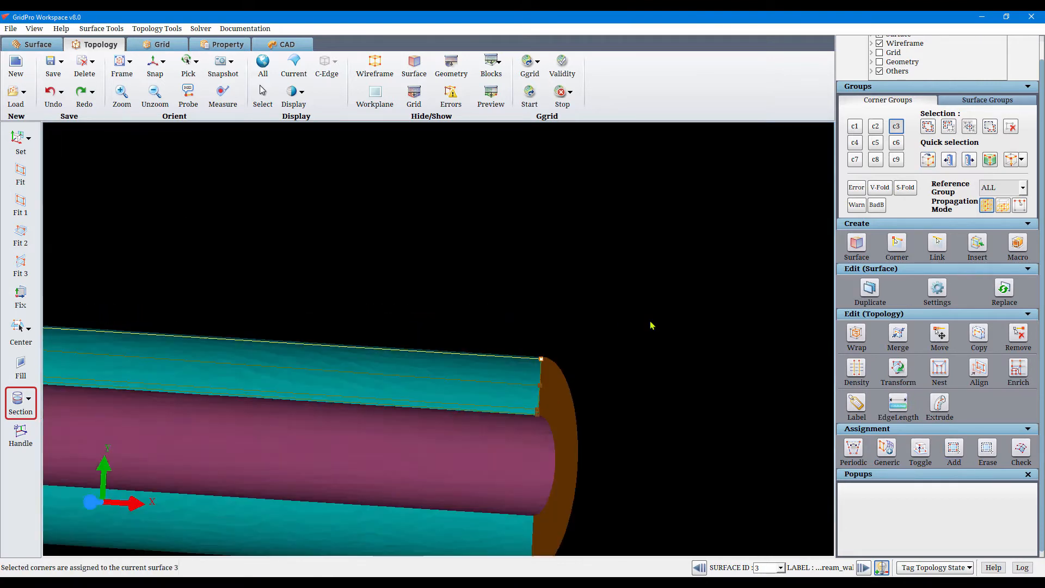
pyautogui.click(928, 160)
pyautogui.click(527, 358)
pyautogui.rightClick(564, 404)
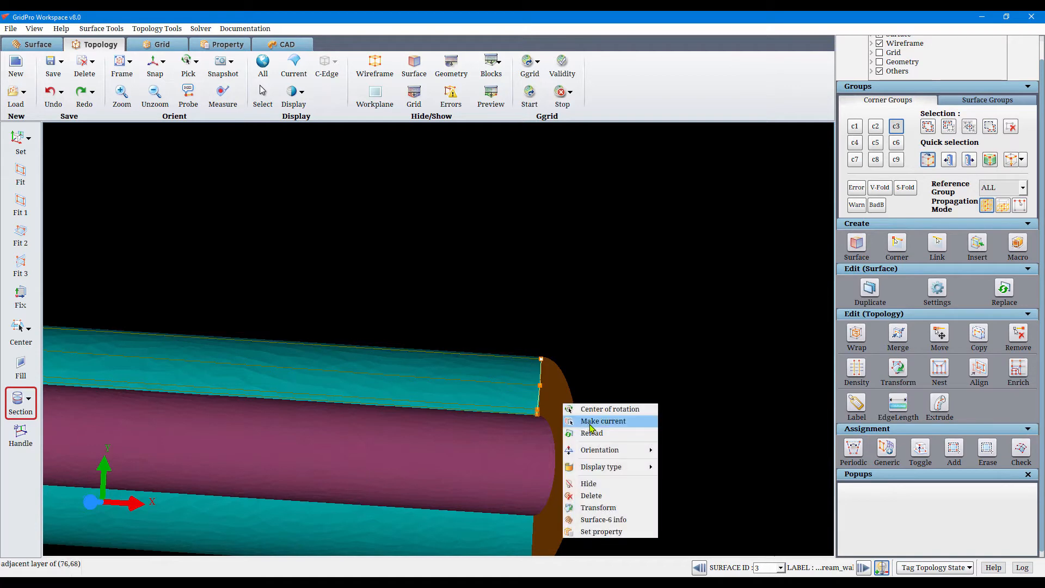
pyautogui.click(590, 424)
pyautogui.click(951, 449)
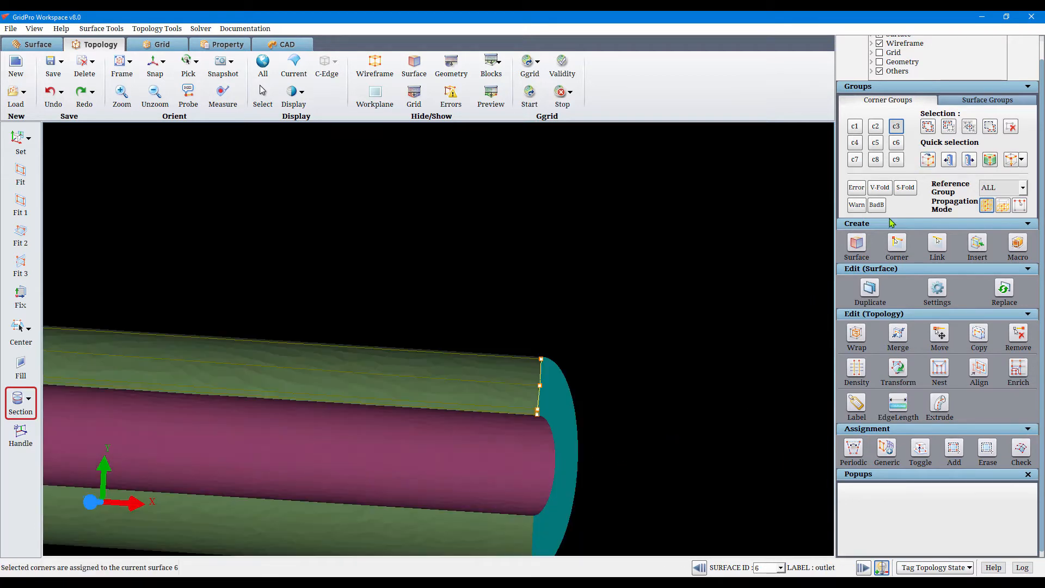
# Show the whole wireframe and group all corners of the 2D engine section in c4.
pyautogui.moveTo(590, 413); pyautogui.dragTo(508, 387)
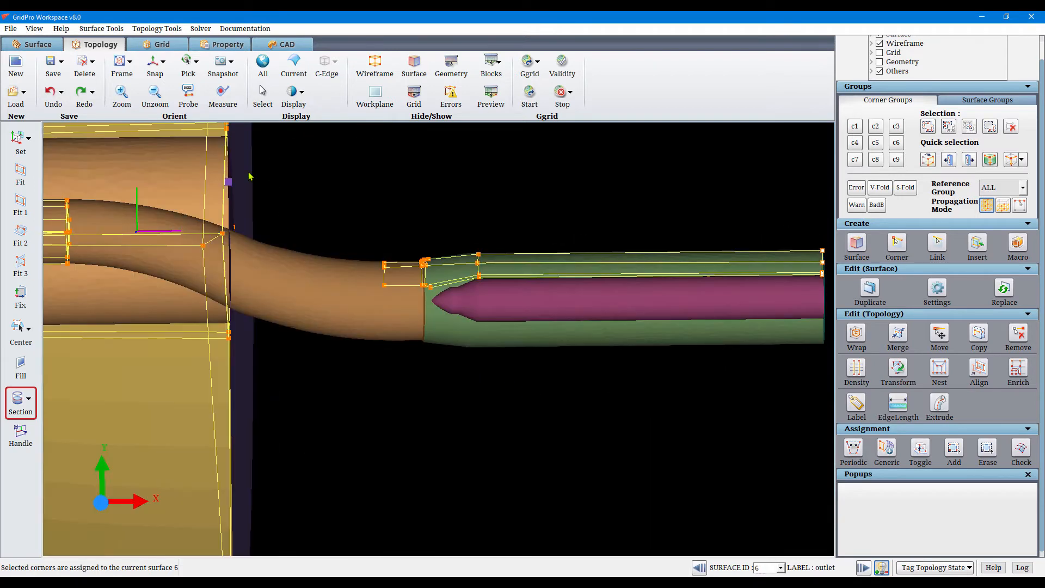
pyautogui.click(155, 64)
pyautogui.scroll(5, 574, 364)
pyautogui.moveTo(602, 335)
pyautogui.mouseDown(button='middle')
pyautogui.moveTo(336, 387)
pyautogui.moveTo(344, 391)
pyautogui.mouseUp(button='middle')
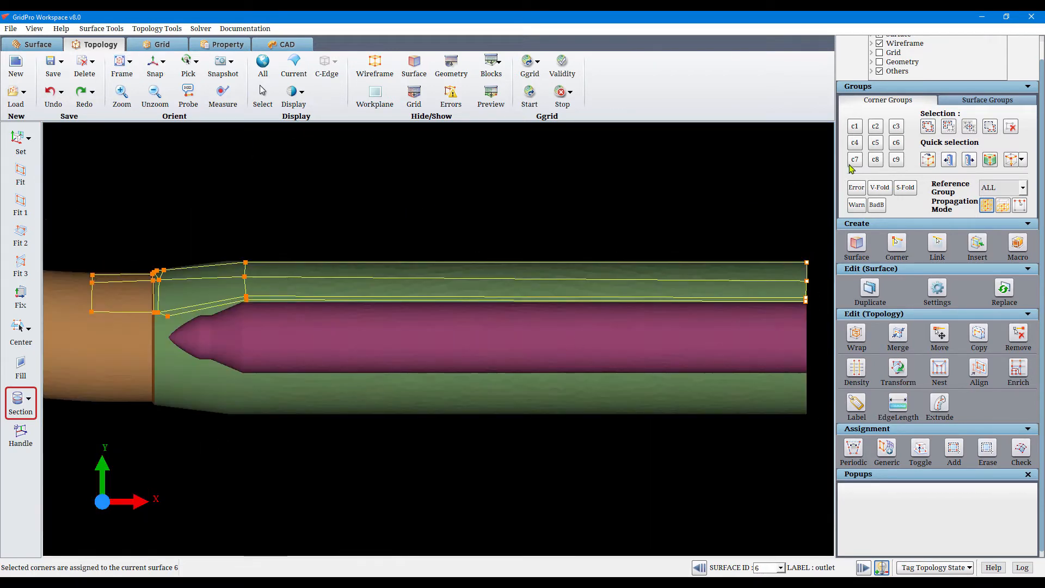
pyautogui.click(857, 143)
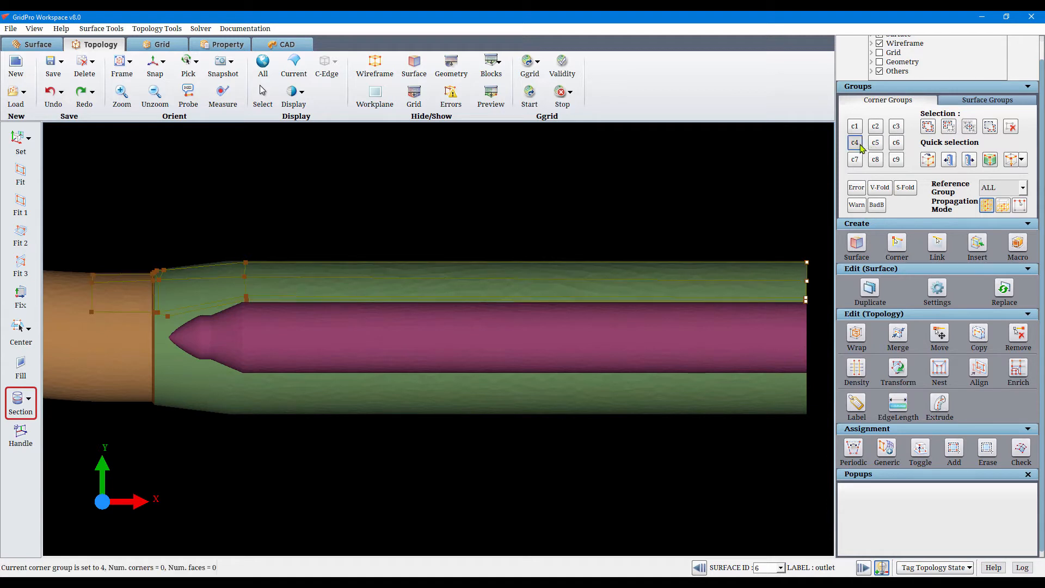
pyautogui.click(928, 127)
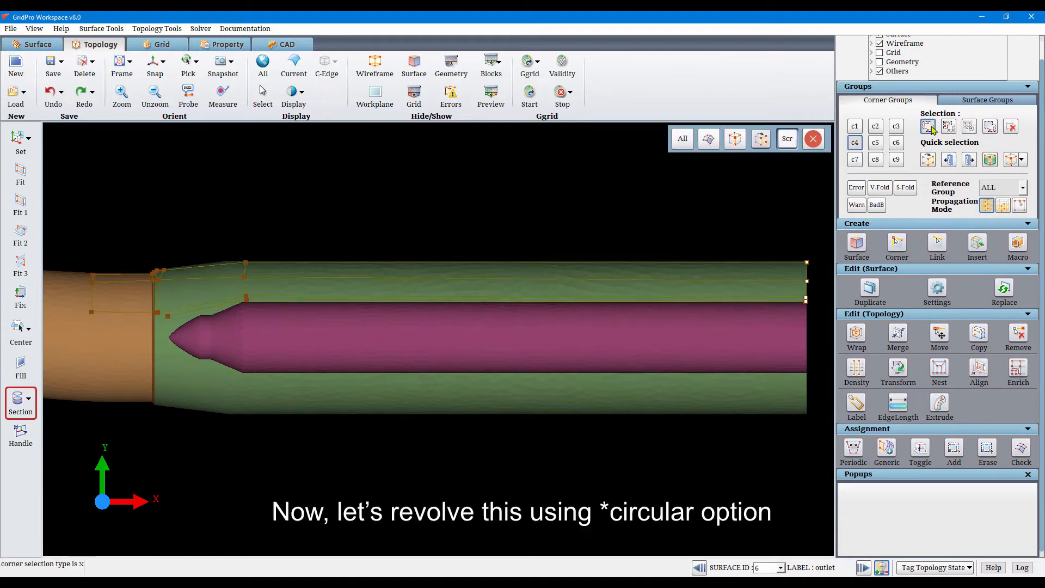
pyautogui.moveTo(825, 334); pyautogui.dragTo(3, 203, button='right')
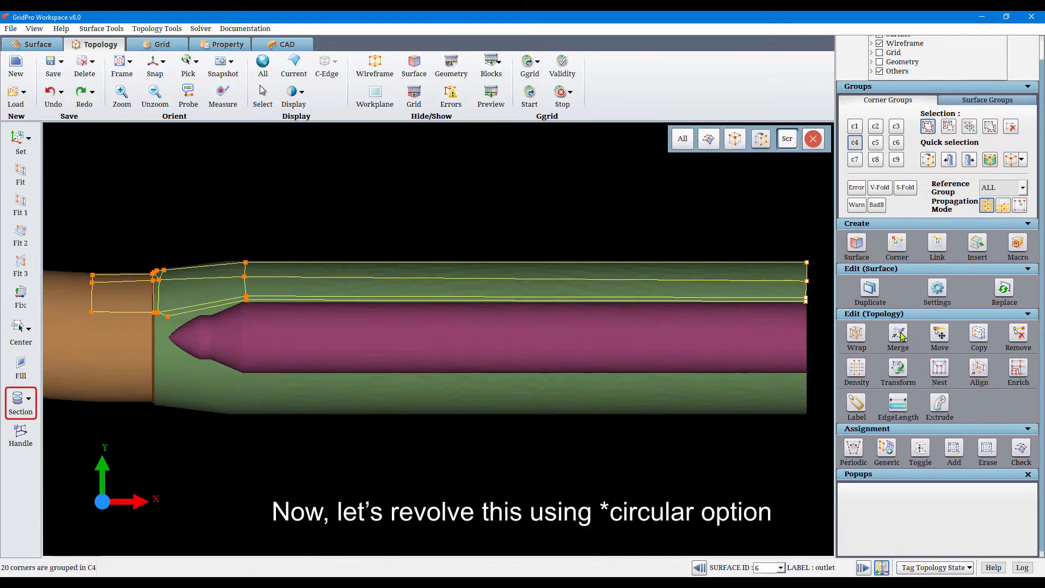
# Copy and rotate group C4 with the Circular type about the X axis, center 0, -250, 0, sweep 360, 3 copies, merging the end faces.
pyautogui.click(980, 343)
pyautogui.click(984, 502)
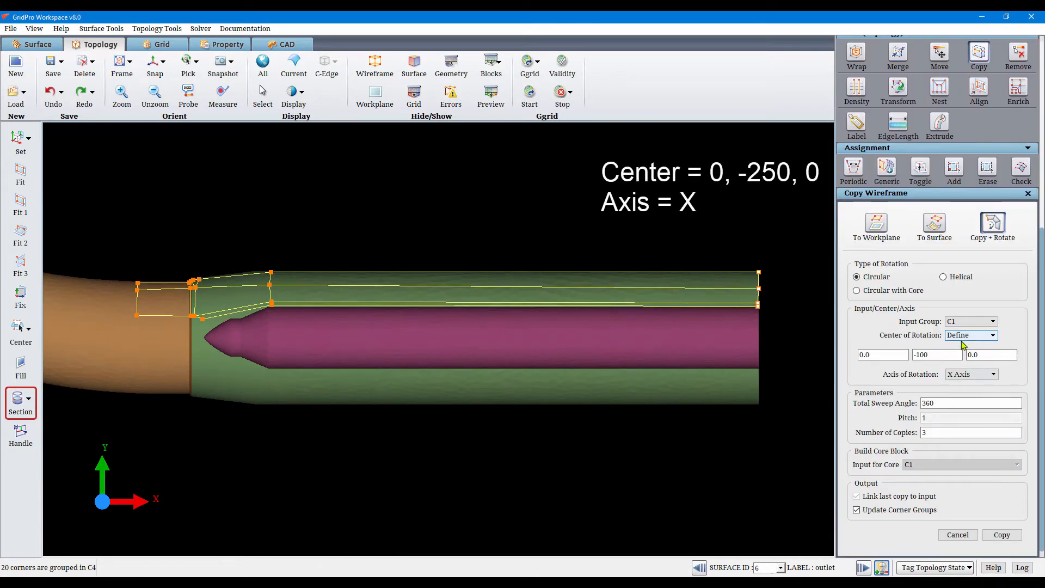
pyautogui.click(970, 321)
pyautogui.click(962, 371)
pyautogui.doubleClick(915, 354)
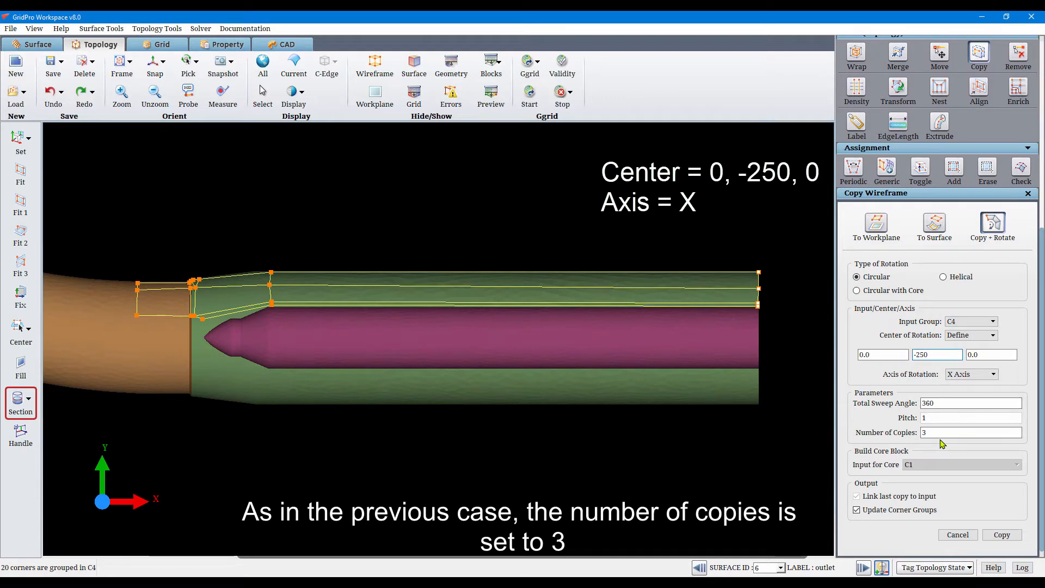
pyautogui.click(1000, 534)
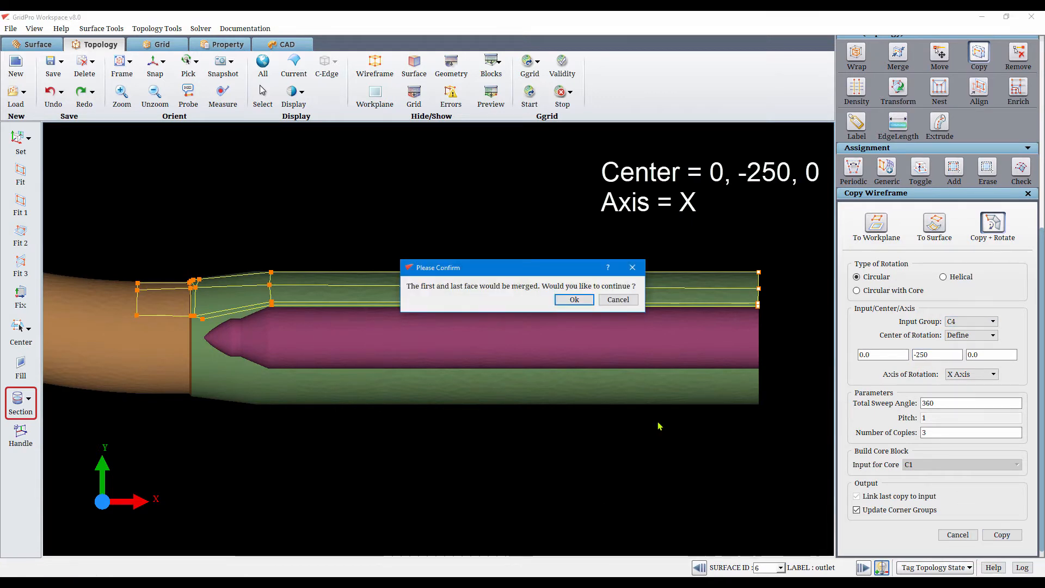
pyautogui.click(569, 299)
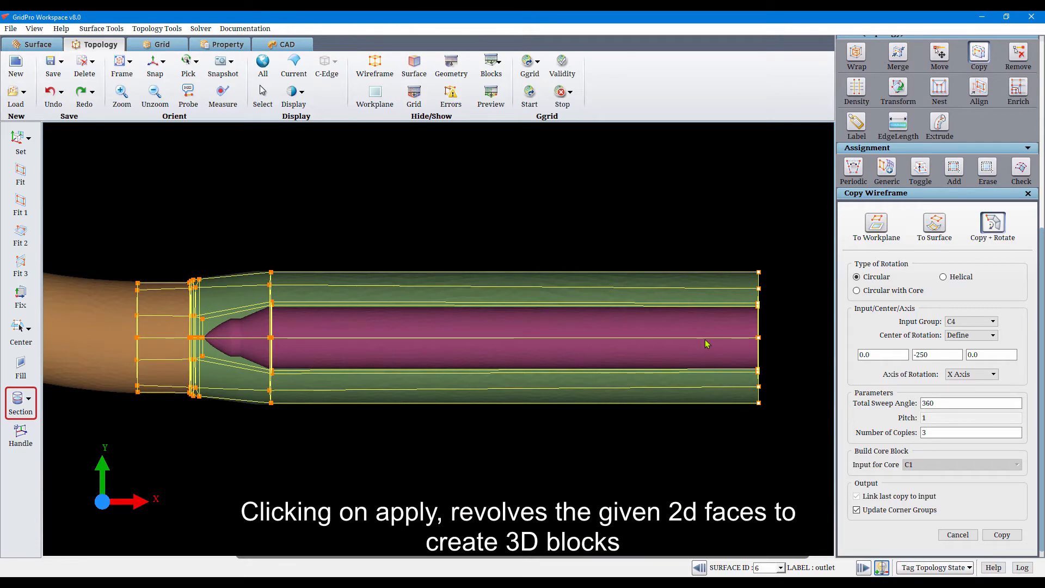
# Link the upstream corner section of the revolved engine blocks to the downstream corner section of the intake blocks, spanning the S-bend.
pyautogui.moveTo(723, 350); pyautogui.dragTo(351, 383)
pyautogui.moveTo(693, 426); pyautogui.dragTo(748, 312)
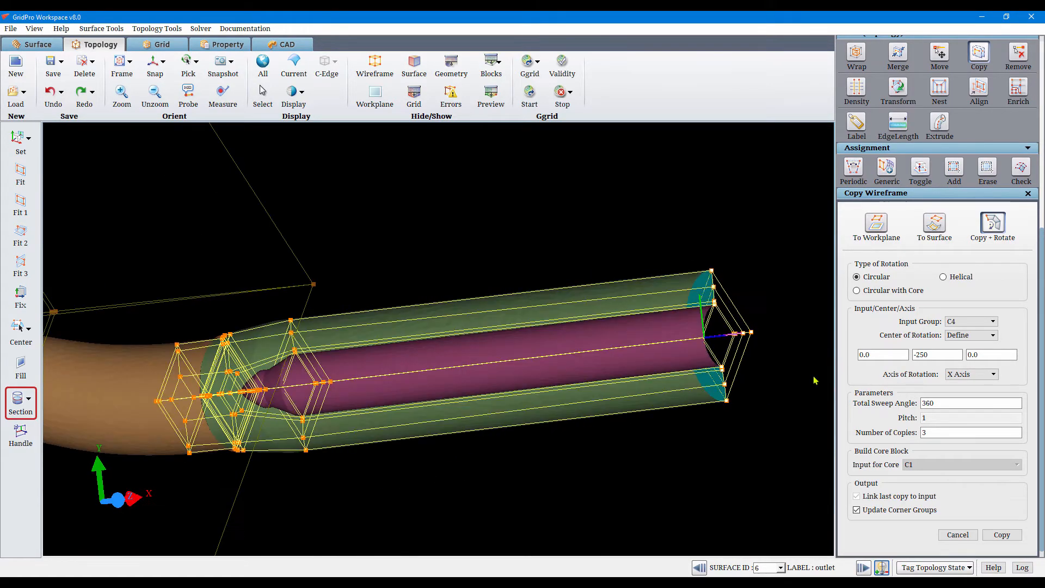
pyautogui.scroll(-5, 600, 474)
pyautogui.moveTo(548, 459); pyautogui.dragTo(674, 448, button='middle')
pyautogui.moveTo(674, 448); pyautogui.dragTo(739, 316)
pyautogui.scroll(5, 937, 274)
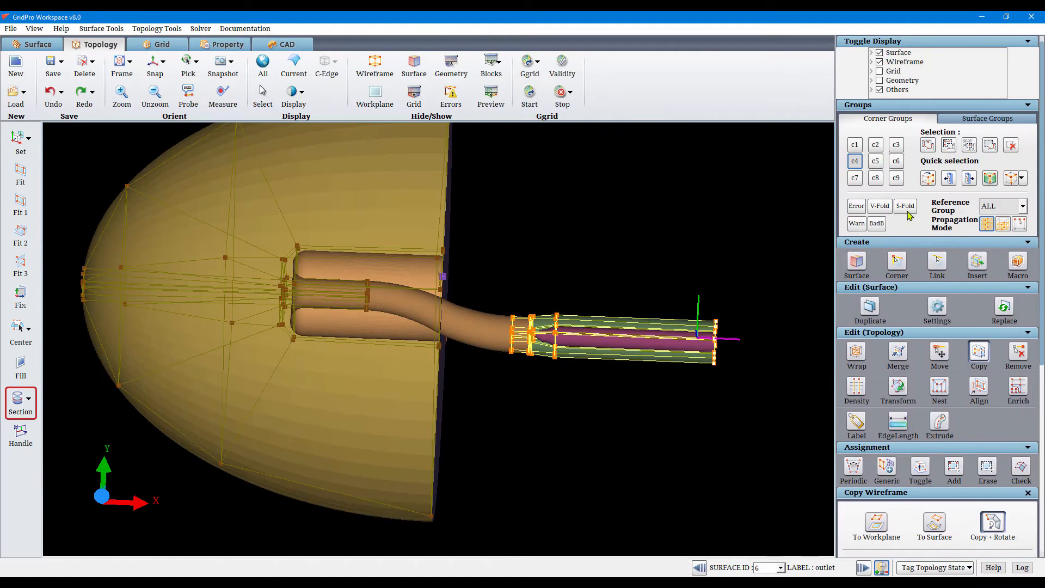
pyautogui.click(858, 162)
pyautogui.scroll(5, 444, 327)
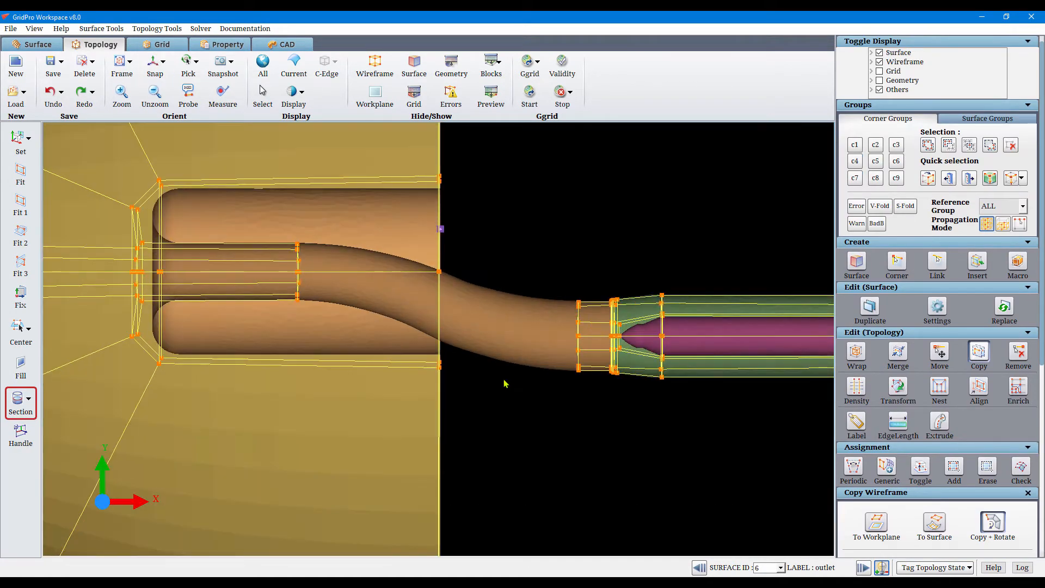
pyautogui.click(937, 261)
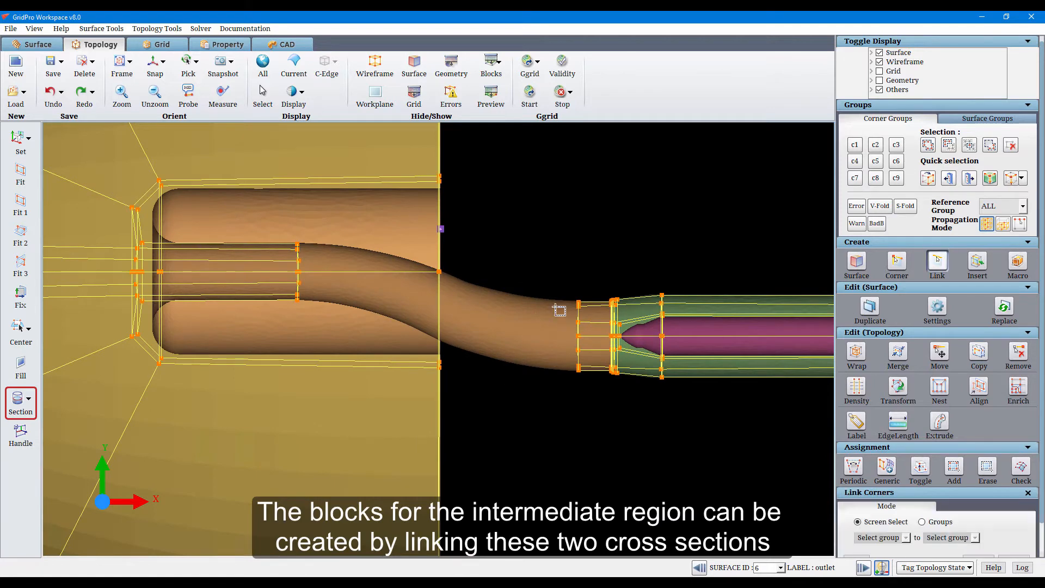
pyautogui.moveTo(546, 269); pyautogui.dragTo(591, 449)
pyautogui.moveTo(279, 226); pyautogui.dragTo(305, 321)
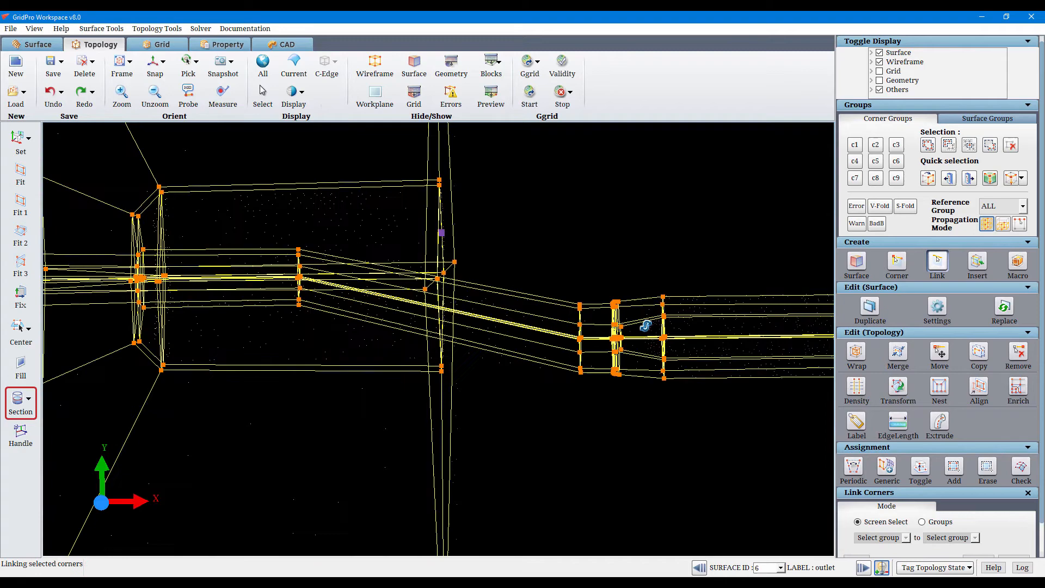
pyautogui.moveTo(645, 325); pyautogui.dragTo(393, 453, button='middle')
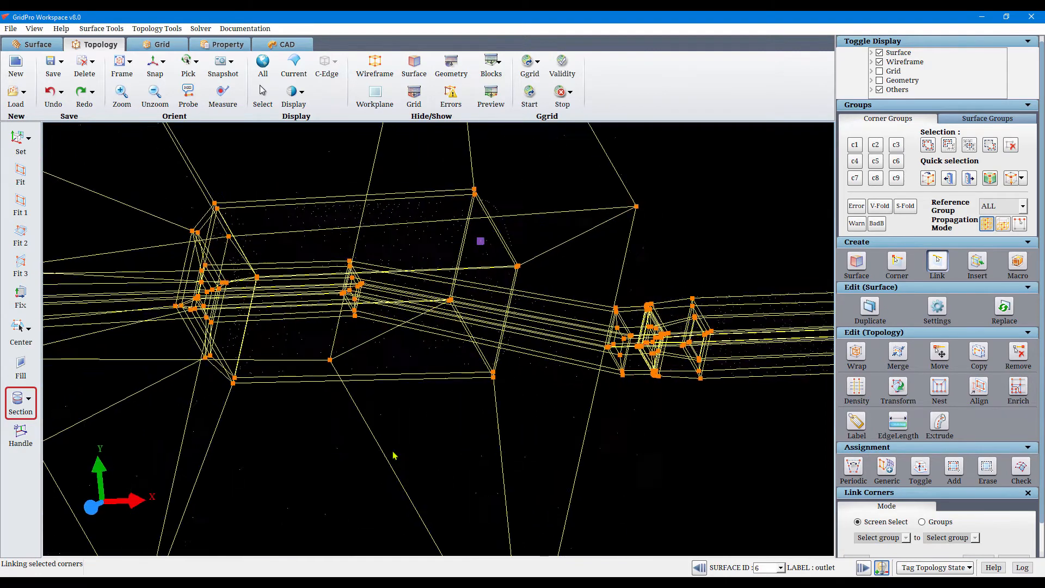
# Run the topology validity check and examine the flagged faces at the step between the duct and the engine wall.
pyautogui.click(561, 65)
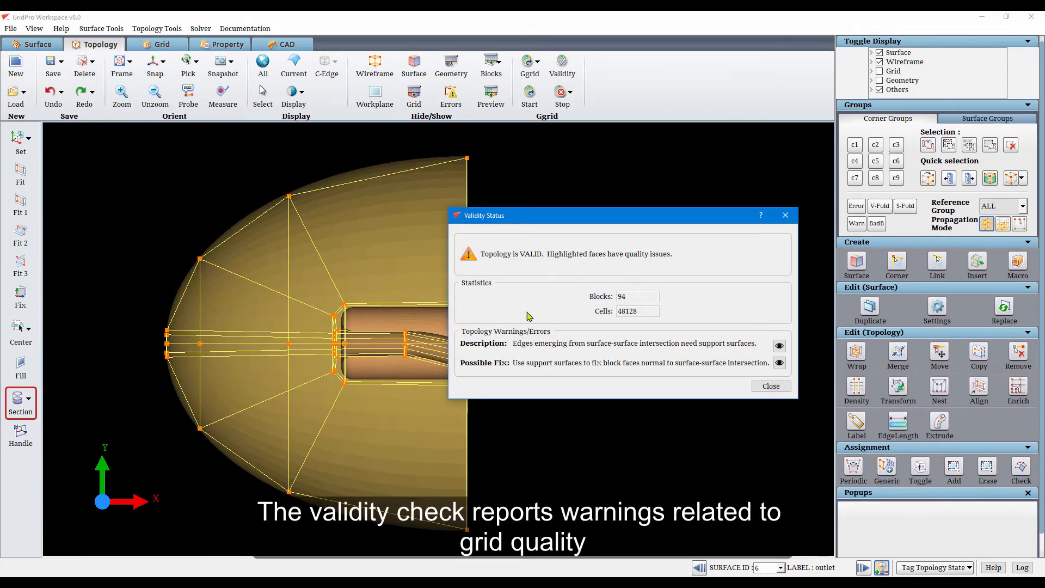
pyautogui.click(770, 387)
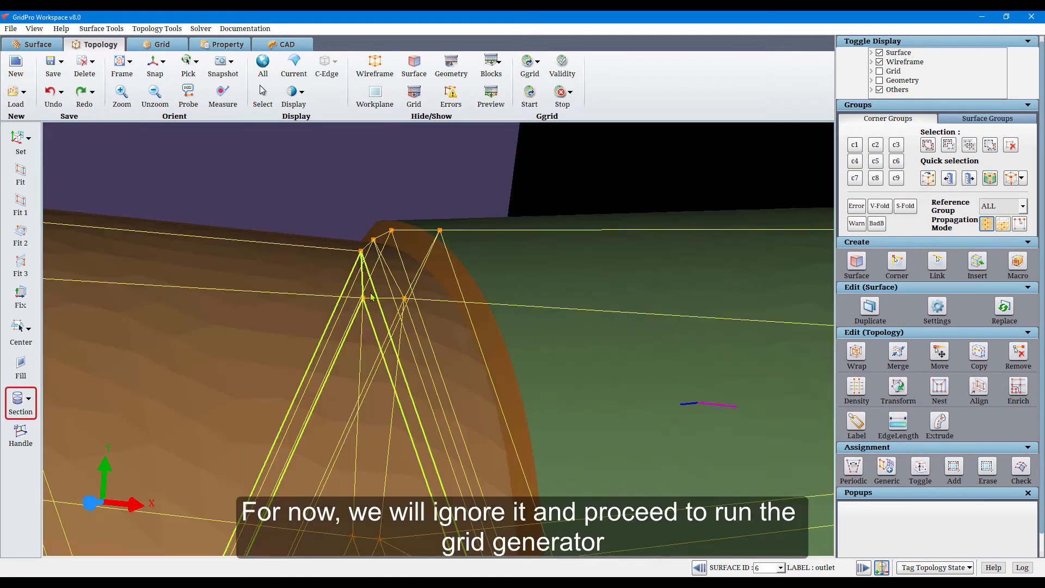
pyautogui.moveTo(435, 360); pyautogui.dragTo(482, 422)
pyautogui.scroll(-10, 467, 443)
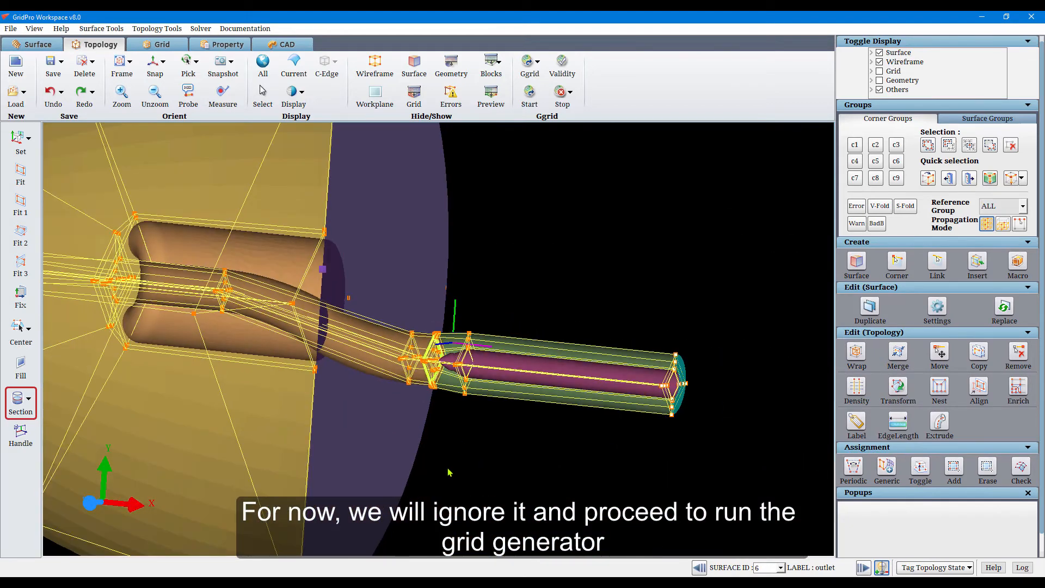
pyautogui.moveTo(540, 404); pyautogui.dragTo(430, 360)
# Make c5 the active corner group, collect one radial layer of the wireframe in it and restrict the reference group to GROUP.
pyautogui.click(875, 161)
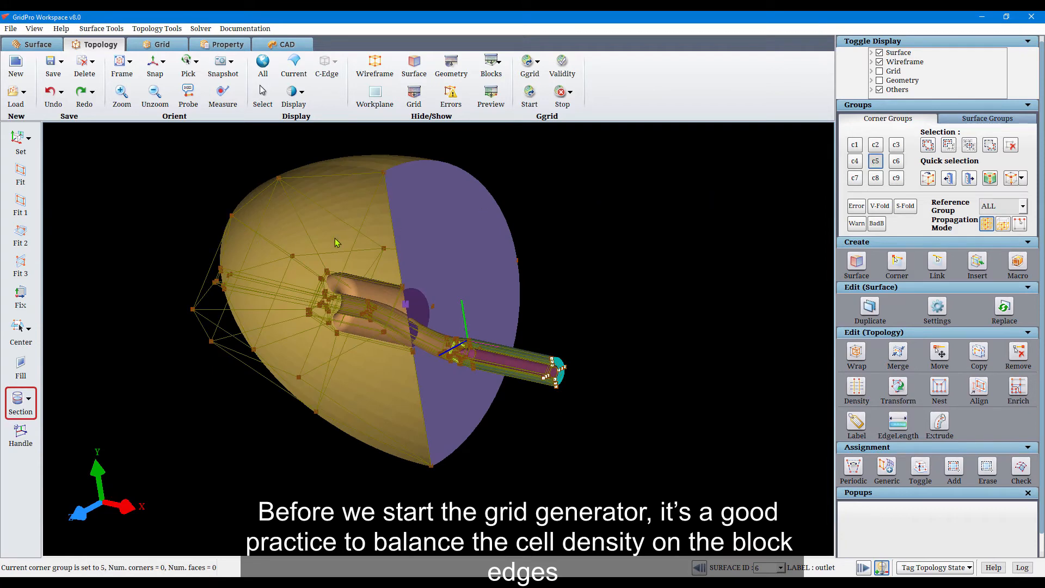
pyautogui.click(927, 145)
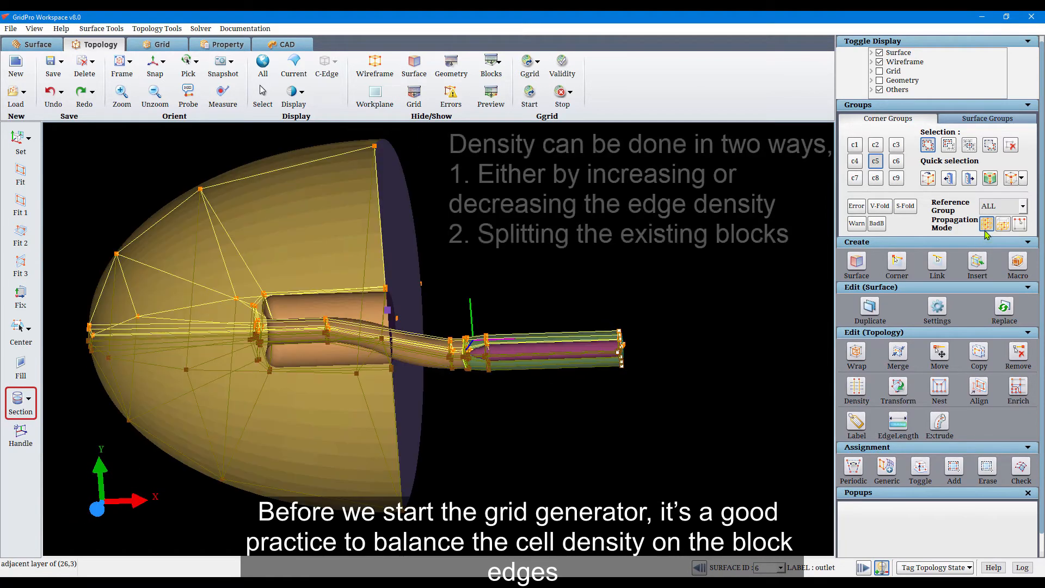
pyautogui.click(1002, 206)
pyautogui.click(1000, 227)
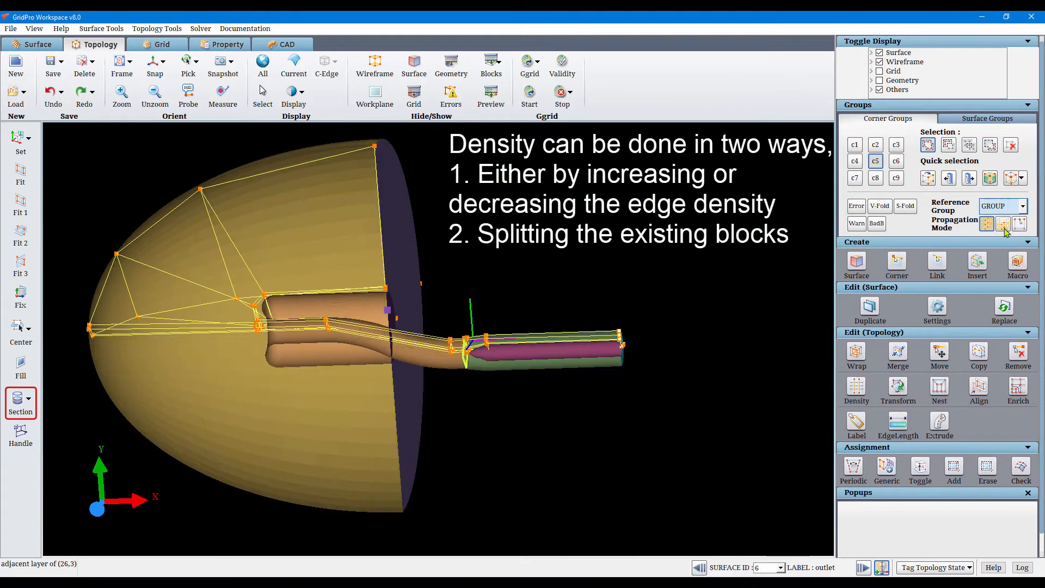
pyautogui.click(156, 65)
# Preview the mesh on the grouped layer and examine its cell distribution.
pyautogui.click(492, 94)
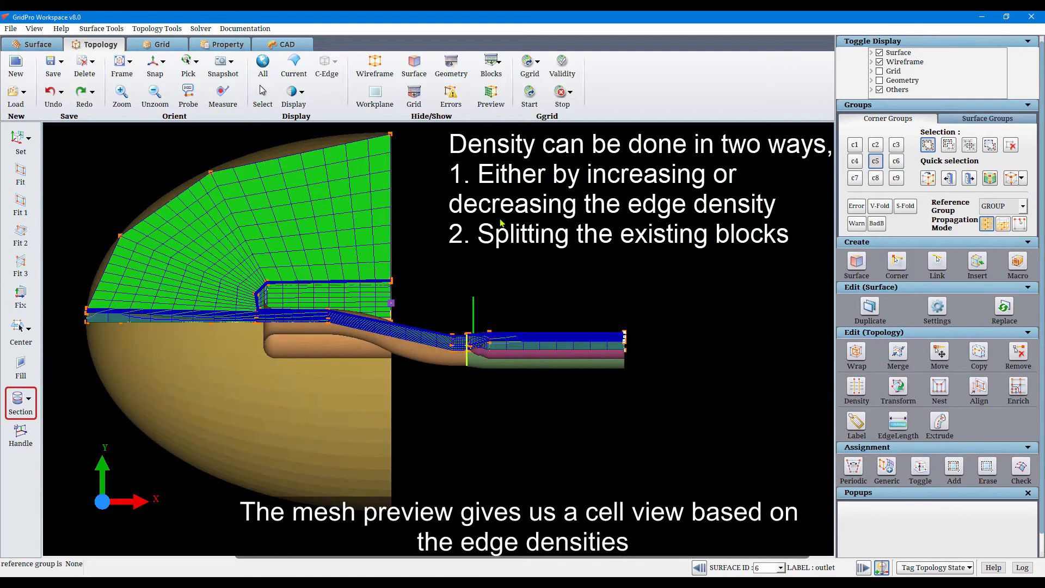
pyautogui.moveTo(506, 238); pyautogui.dragTo(674, 333, button='middle')
pyautogui.scroll(5, 621, 258)
pyautogui.scroll(-1, 621, 258)
# Hide the mesh preview, then set the edge density to 16 on the dome's rearmost outer edge and 12 on the adjacent edge upstream.
pyautogui.click(855, 388)
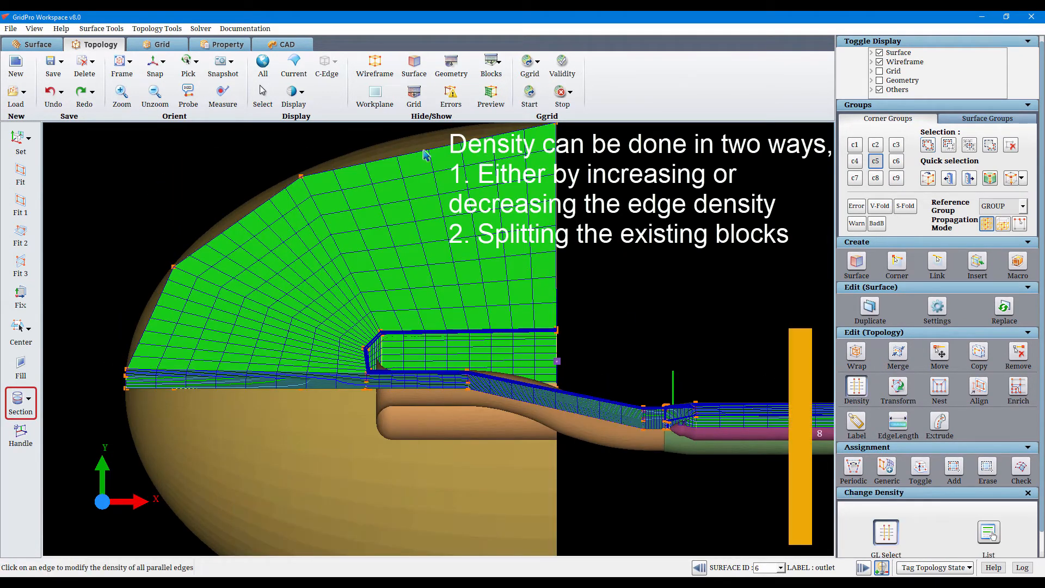
pyautogui.click(490, 97)
pyautogui.click(436, 147)
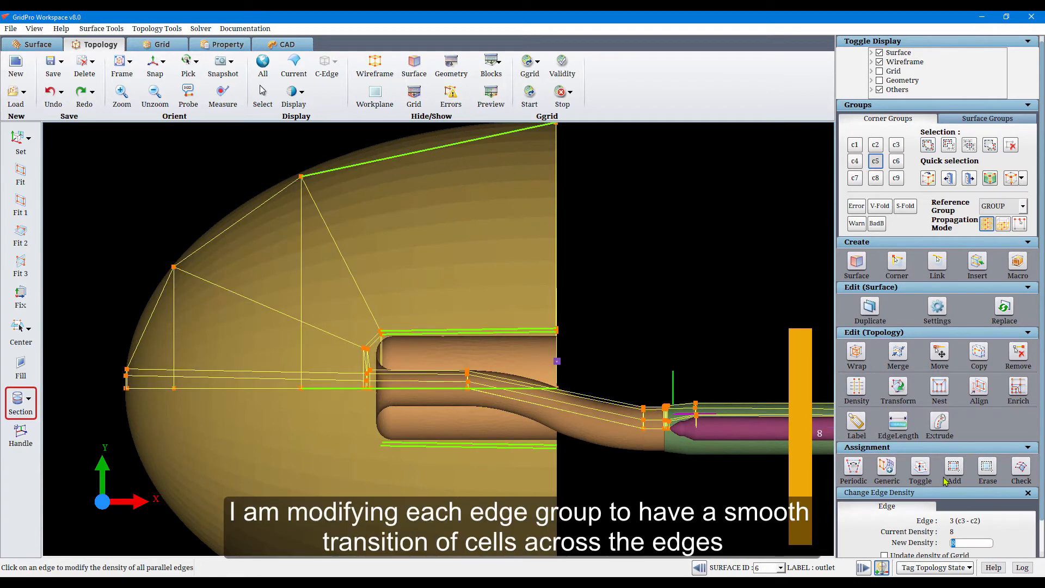
pyautogui.scroll(-2, 973, 508)
pyautogui.write('16')
pyautogui.click(971, 541)
pyautogui.click(235, 223)
pyautogui.write('12')
pyautogui.click(972, 539)
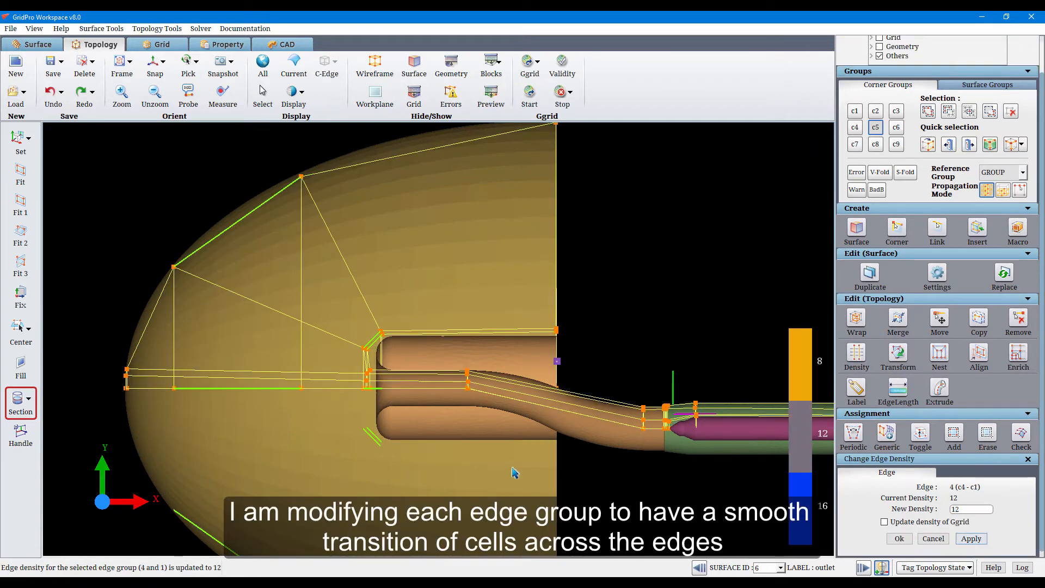
# Set the edge density to 24 on the edges running from the dome to the intake and 16 on the straight duct inlet edges.
pyautogui.click(150, 316)
pyautogui.write('24')
pyautogui.click(971, 538)
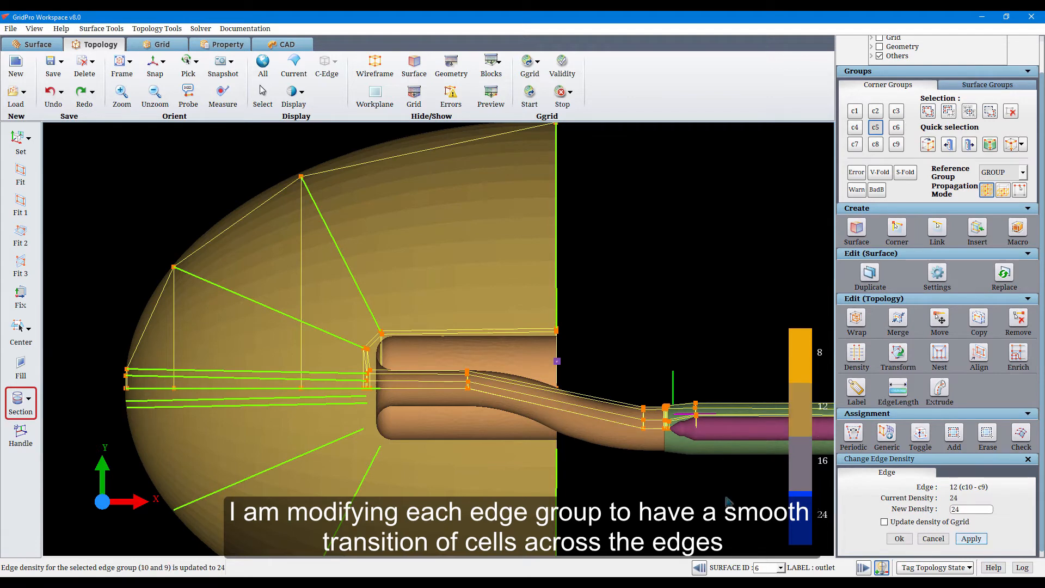
pyautogui.click(396, 381)
pyautogui.write('16')
pyautogui.click(973, 538)
# Set the edge density to 40 along the S-bend of the duct and 12 on the short section just downstream.
pyautogui.click(521, 405)
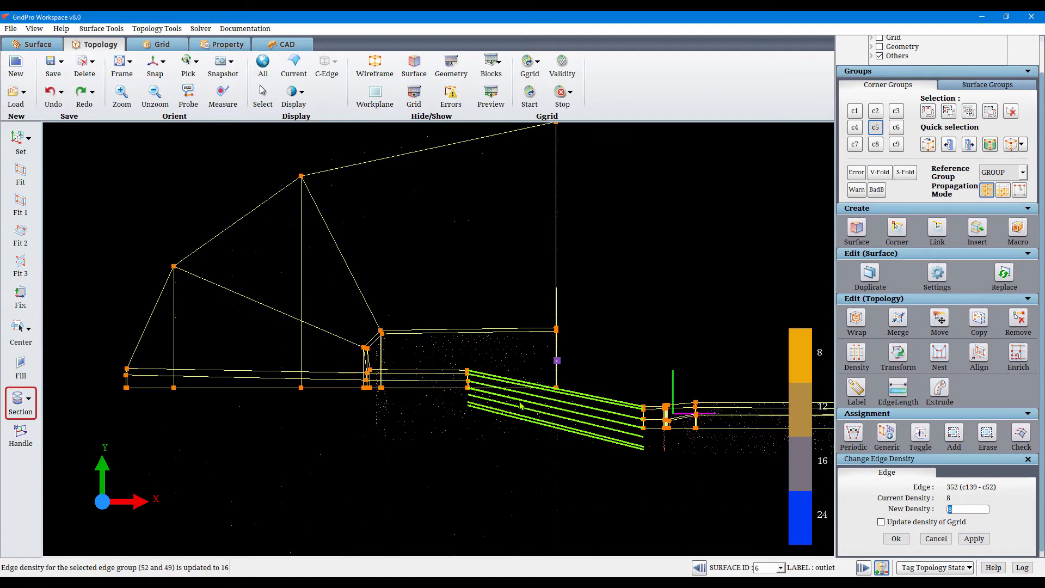
pyautogui.write('40')
pyautogui.press('Return')
pyautogui.click(660, 428)
pyautogui.write('12')
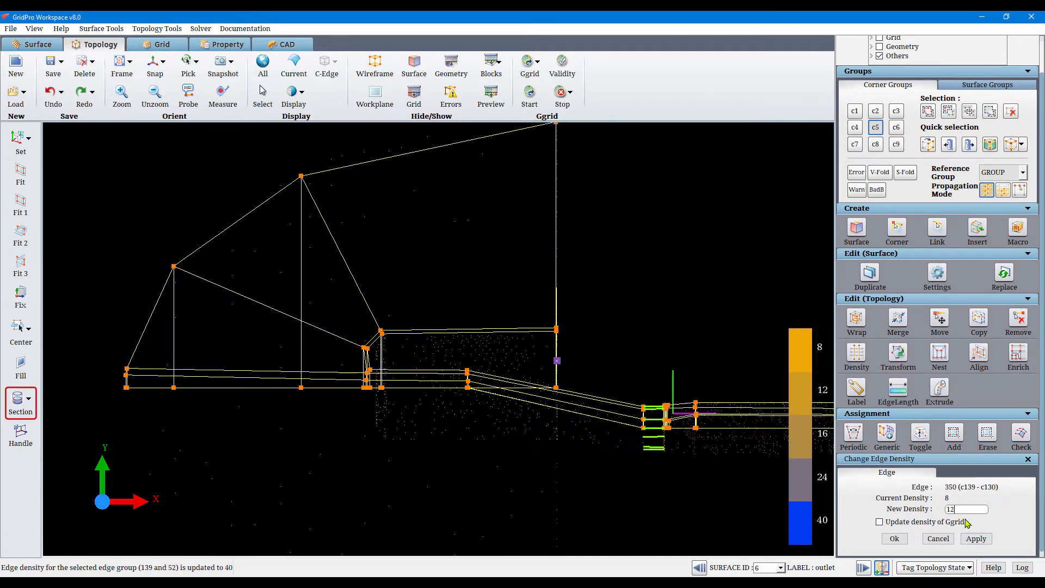
pyautogui.click(974, 538)
# Set the edge density to 16 on the edges beside the engine nose and 40 along the straight engine section.
pyautogui.click(681, 429)
pyautogui.write('16')
pyautogui.click(978, 539)
pyautogui.moveTo(745, 458); pyautogui.dragTo(536, 439, button='middle')
pyautogui.scroll(5, 536, 439)
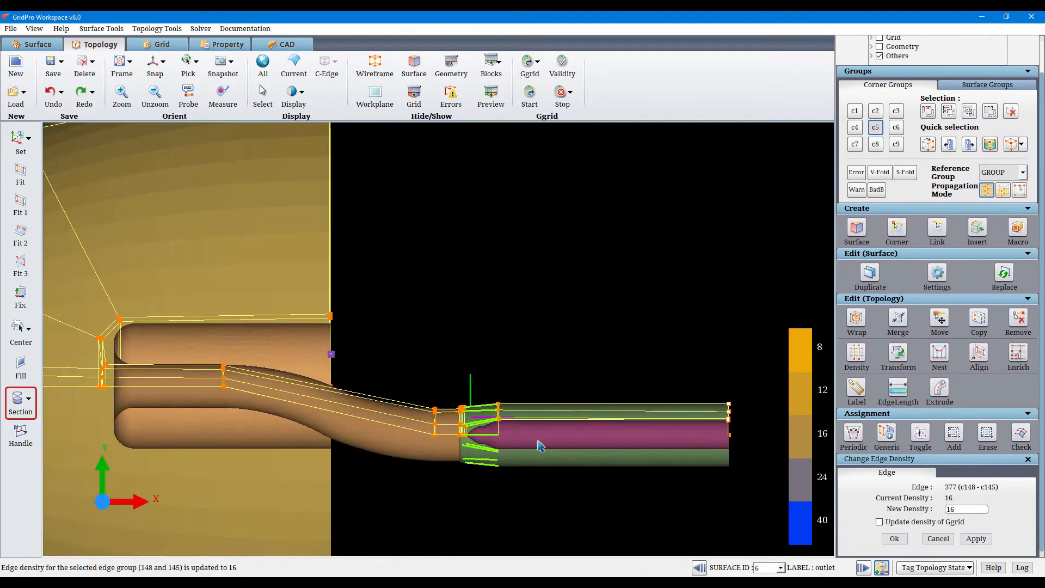
pyautogui.click(623, 478)
pyautogui.scroll(-3, 623, 478)
pyautogui.write('40')
pyautogui.click(971, 538)
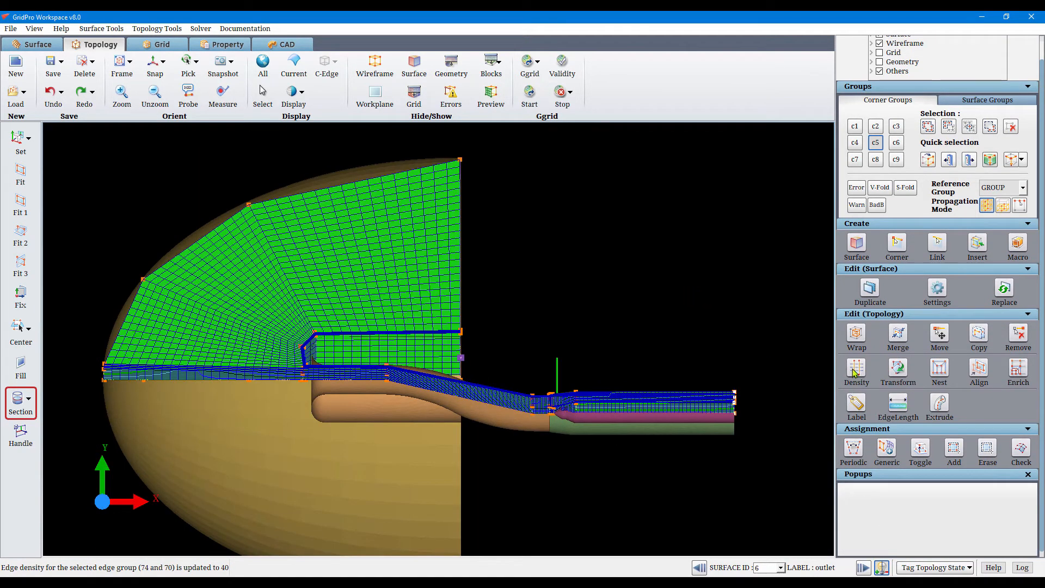
# Hide the mesh preview and set the edge density to 24 on the edges running along the intake's outer wall.
pyautogui.click(854, 373)
pyautogui.click(491, 92)
pyautogui.click(401, 333)
pyautogui.write('24')
pyautogui.scroll(-1, 974, 525)
pyautogui.click(973, 538)
pyautogui.scroll(-3, 486, 234)
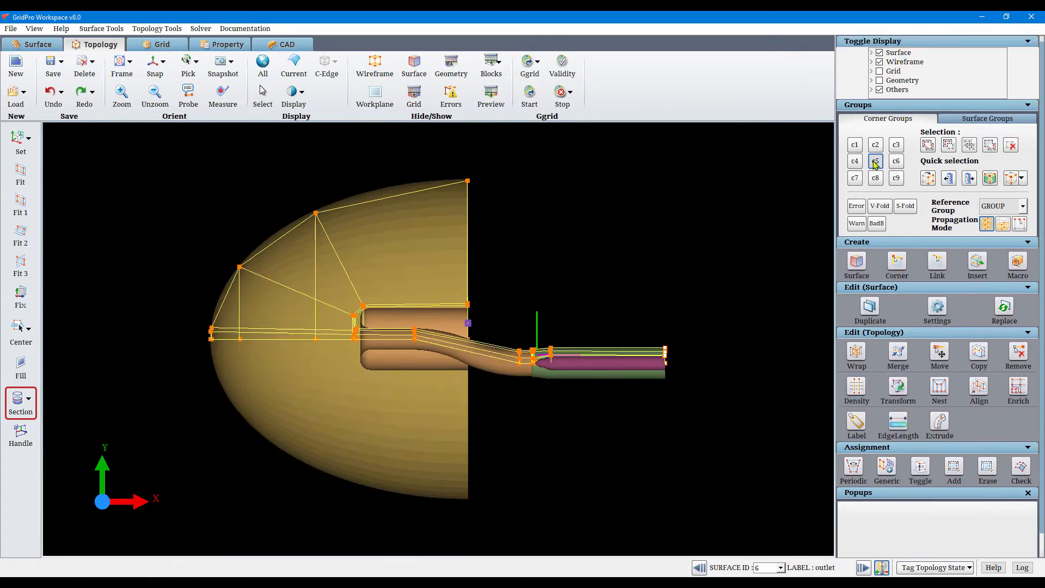
# Preview the full topology's mesh, then set the edge density to 16 on both edge groups spanning the dome's cross-section.
pyautogui.moveTo(693, 231); pyautogui.dragTo(589, 251)
pyautogui.click(482, 100)
pyautogui.click(857, 384)
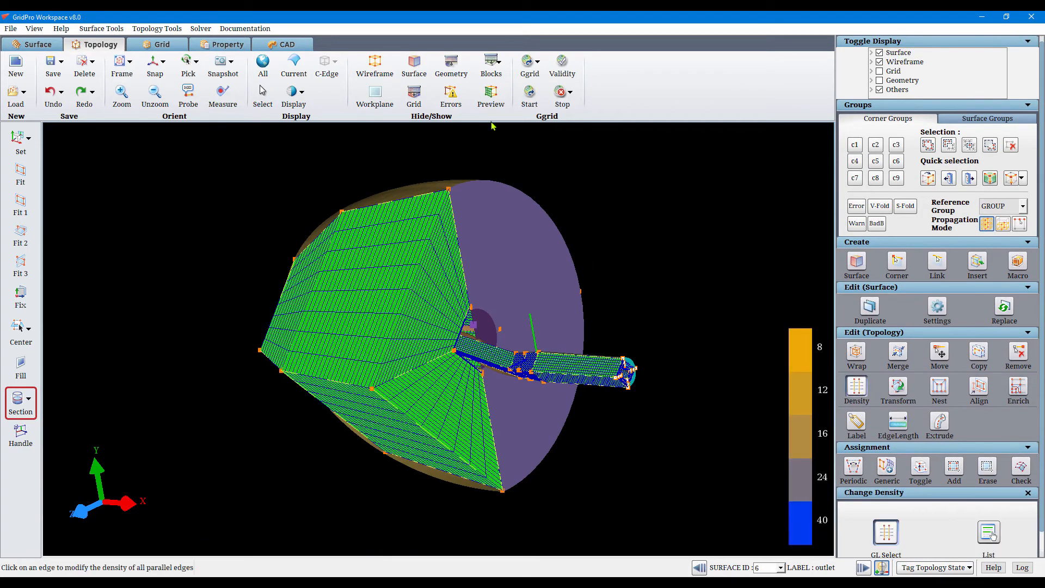
pyautogui.click(484, 93)
pyautogui.click(417, 280)
pyautogui.write('16')
pyautogui.scroll(-1, 976, 541)
pyautogui.click(971, 539)
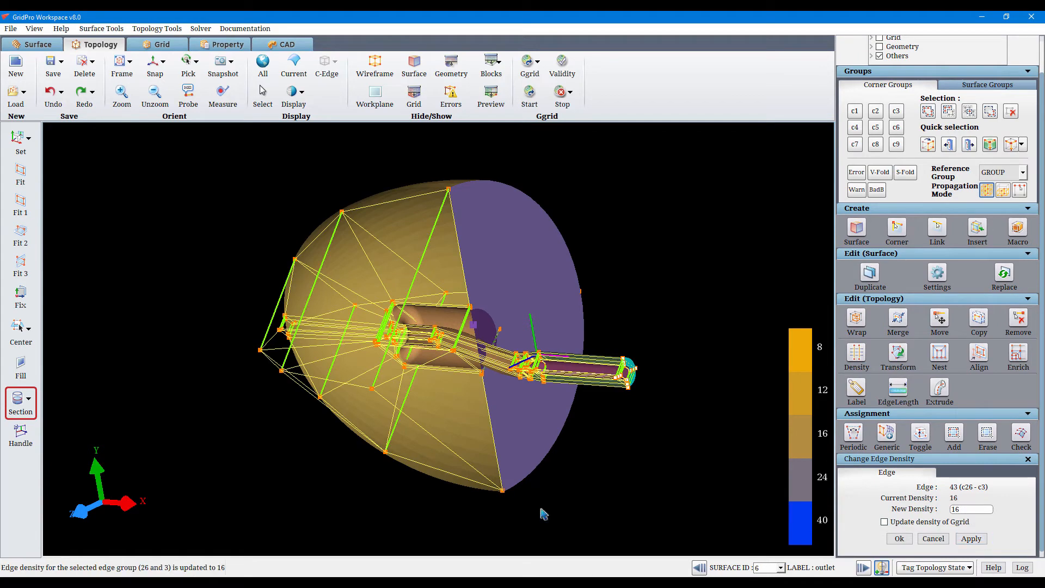
pyautogui.click(452, 452)
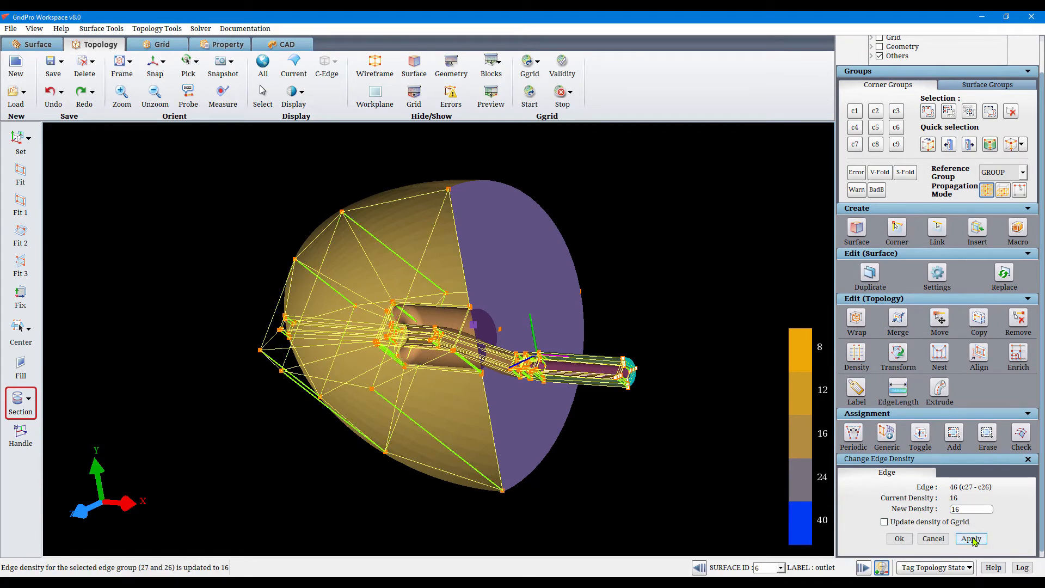
# Preview the mesh again and examine the cell distribution over the dome and duct, then hide the preview.
pyautogui.click(490, 97)
pyautogui.scroll(-1, 667, 294)
pyautogui.scroll(2, 660, 297)
pyautogui.moveTo(661, 296); pyautogui.dragTo(721, 230)
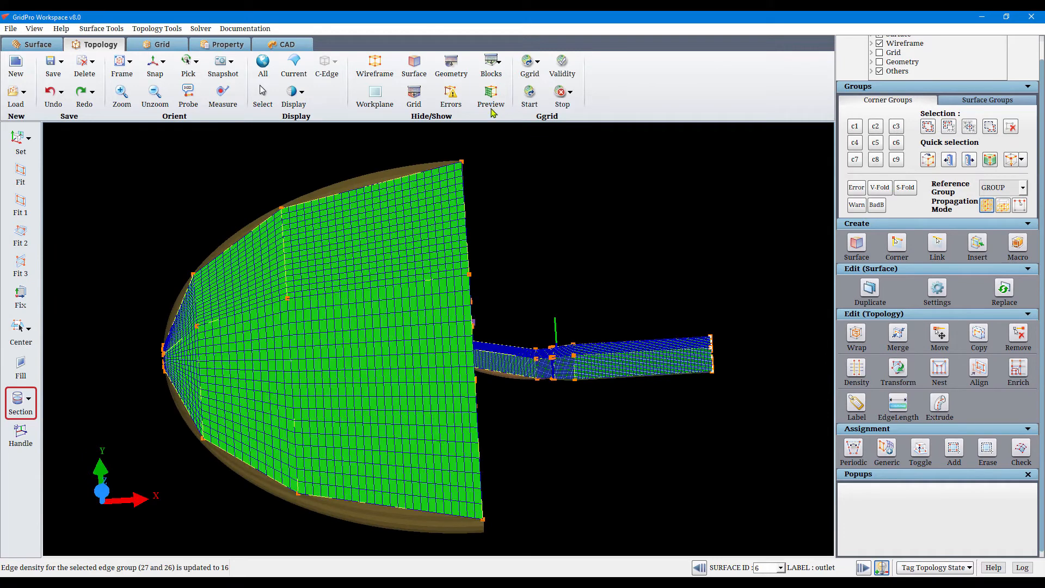
pyautogui.click(490, 97)
# Start the grid generator despite the singularity warning, keeping the schedule settings with output file blk.tmp, and close the output window.
pyautogui.click(529, 97)
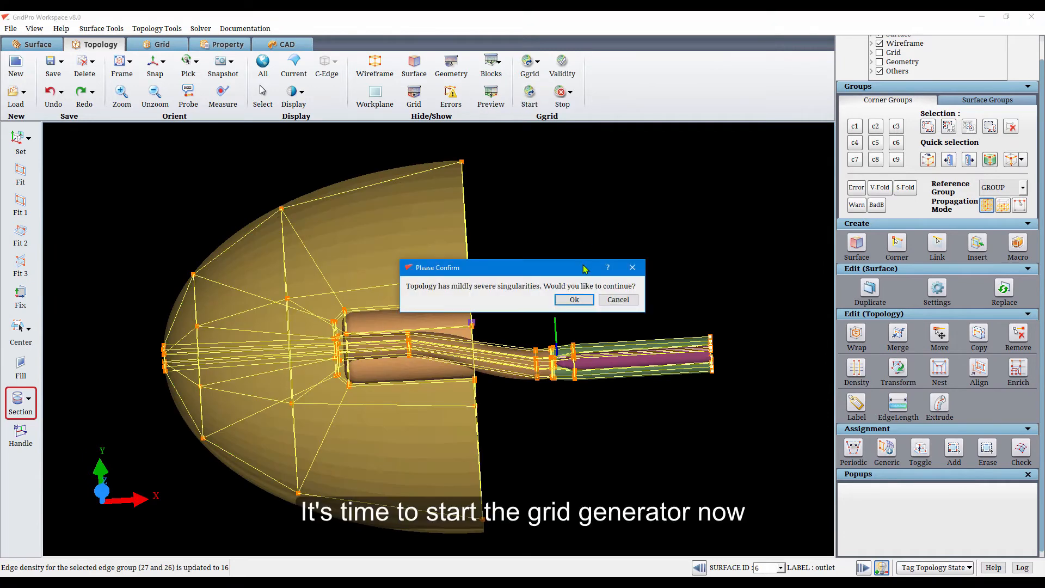
pyautogui.click(574, 300)
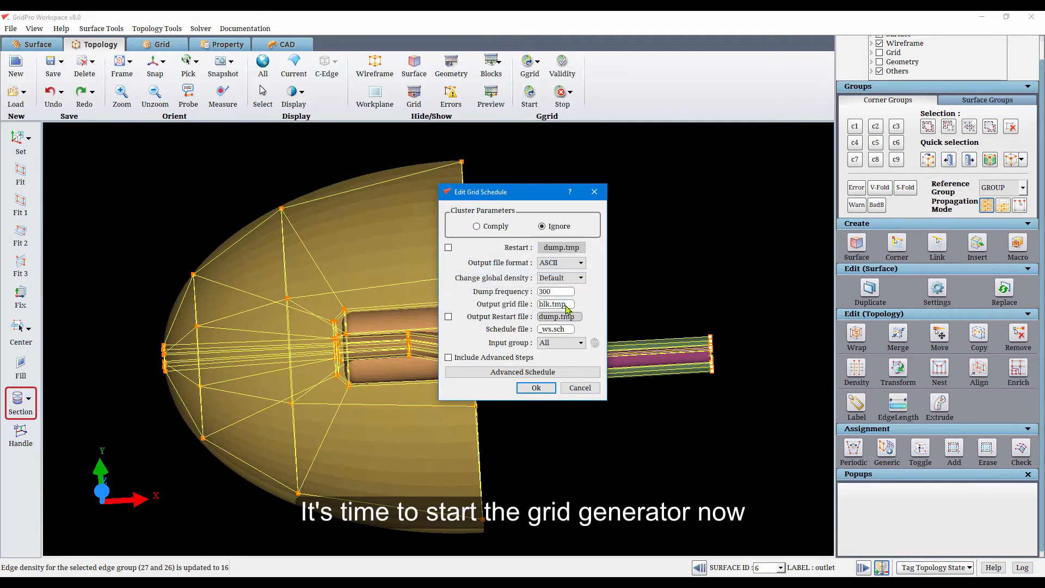
pyautogui.click(534, 387)
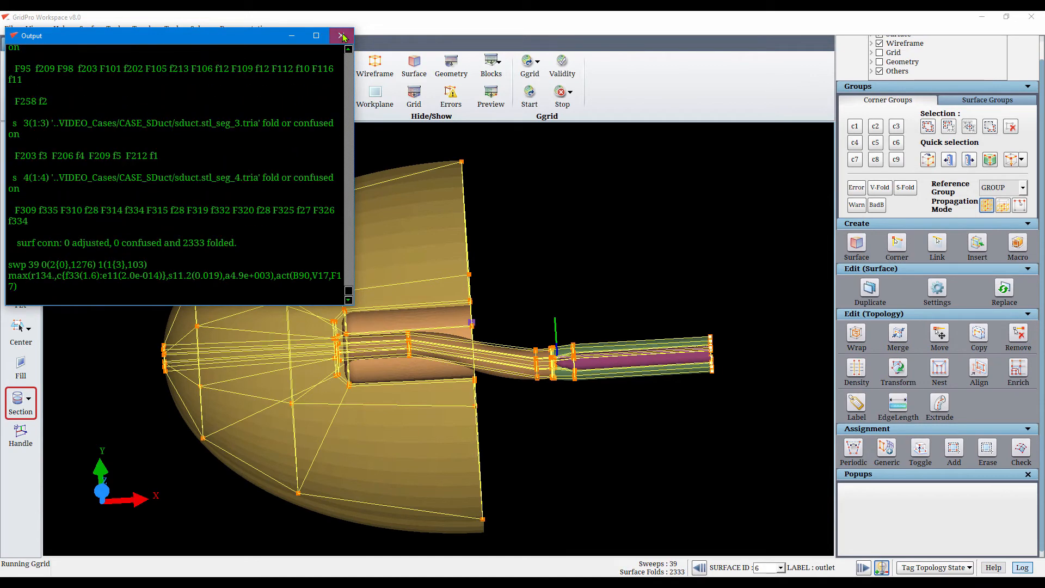
pyautogui.click(341, 36)
# Switch to the grid workspace and load blk.tmp from the working directory.
pyautogui.click(170, 47)
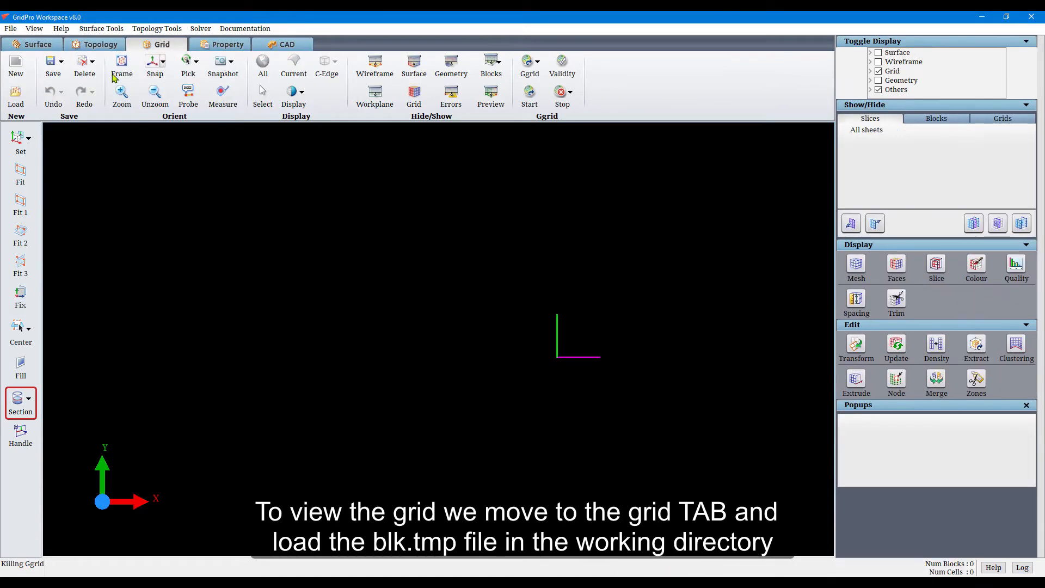
pyautogui.click(21, 109)
pyautogui.click(158, 112)
pyautogui.doubleClick(158, 112)
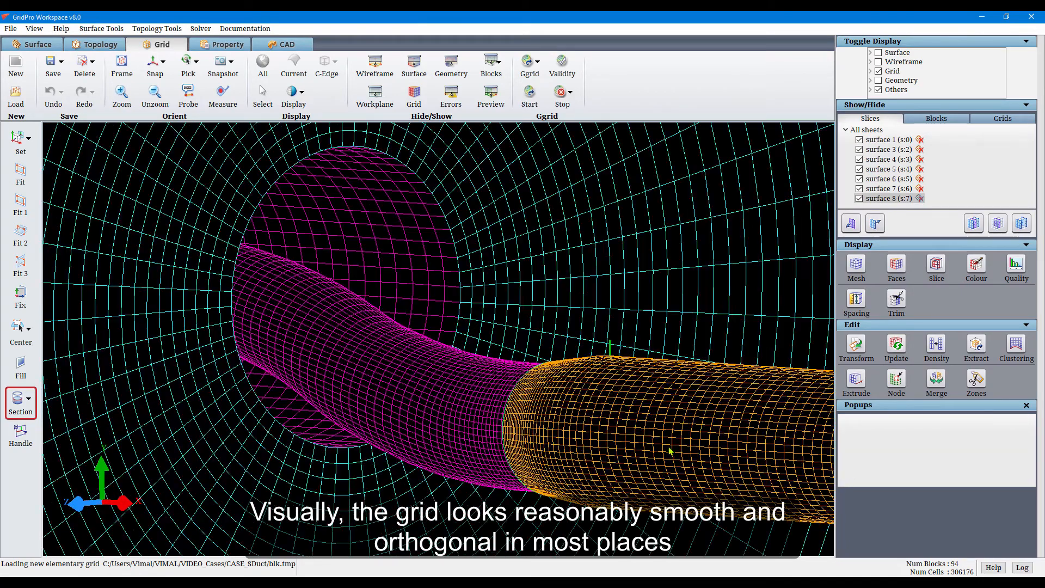
# Create a grid slice lengthwise through the duct from the intake opening and display only that sheet.
pyautogui.click(942, 267)
pyautogui.scroll(-3, 524, 323)
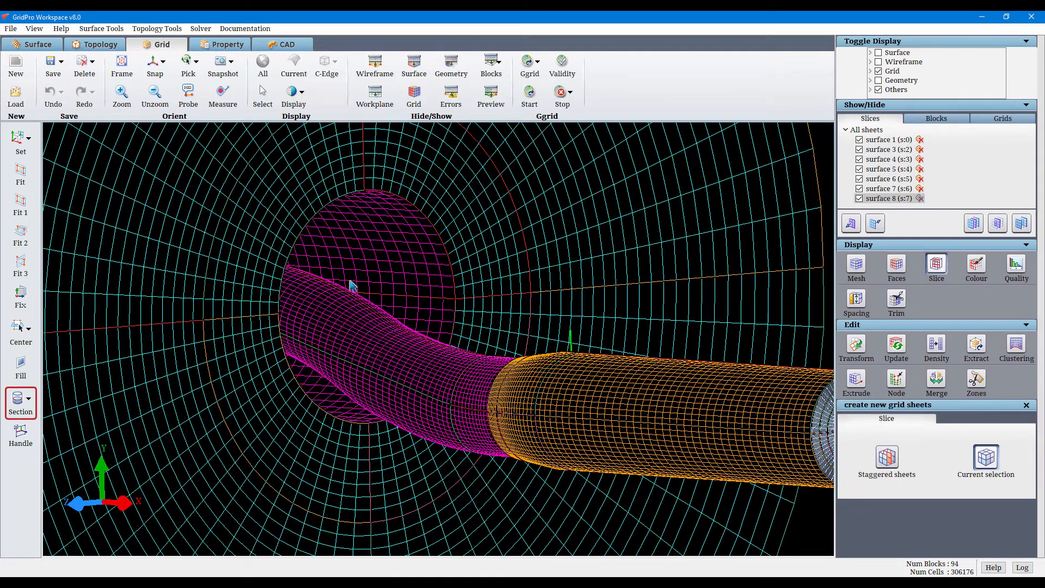
pyautogui.click(354, 191)
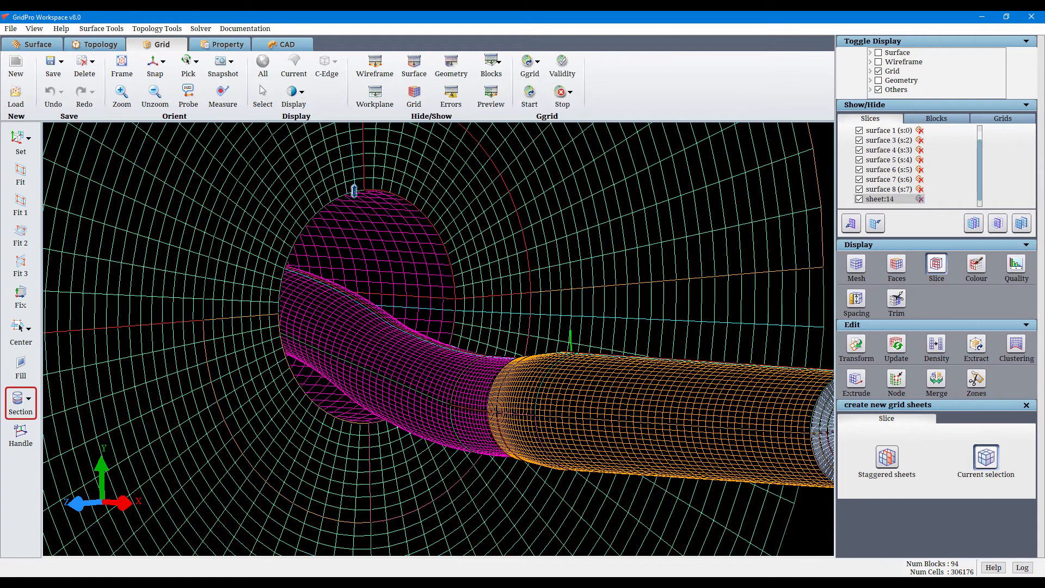
pyautogui.click(934, 118)
pyautogui.click(871, 119)
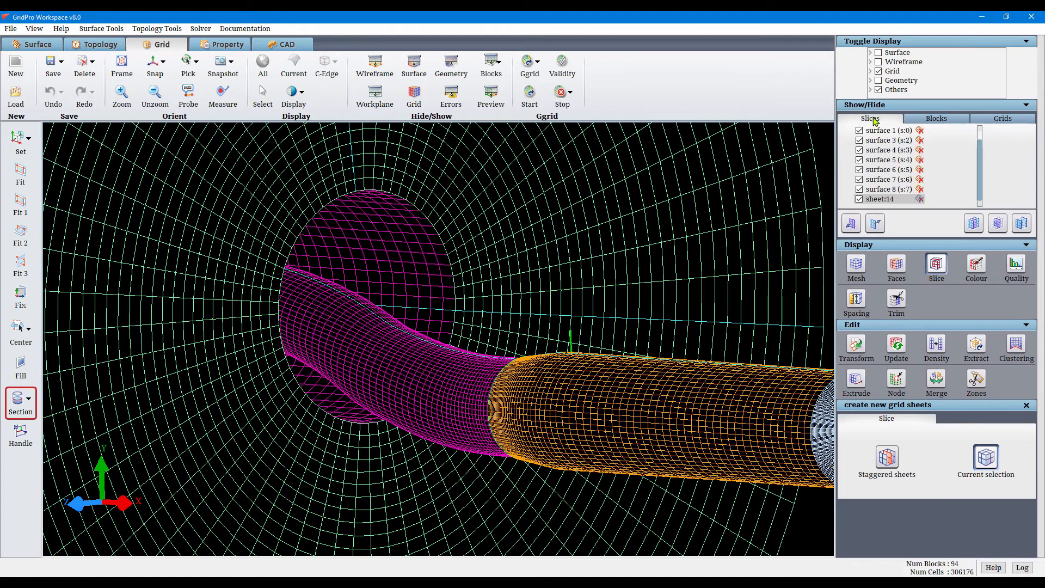
pyautogui.click(993, 227)
# Examine the sliced grid along the S-duct, around the engine nose and at the concave corner of the duct wall.
pyautogui.moveTo(539, 371); pyautogui.dragTo(598, 328)
pyautogui.moveTo(348, 217); pyautogui.dragTo(399, 353)
pyautogui.moveTo(272, 269); pyautogui.dragTo(434, 452, button='right')
pyautogui.moveTo(653, 342); pyautogui.dragTo(405, 391, button='middle')
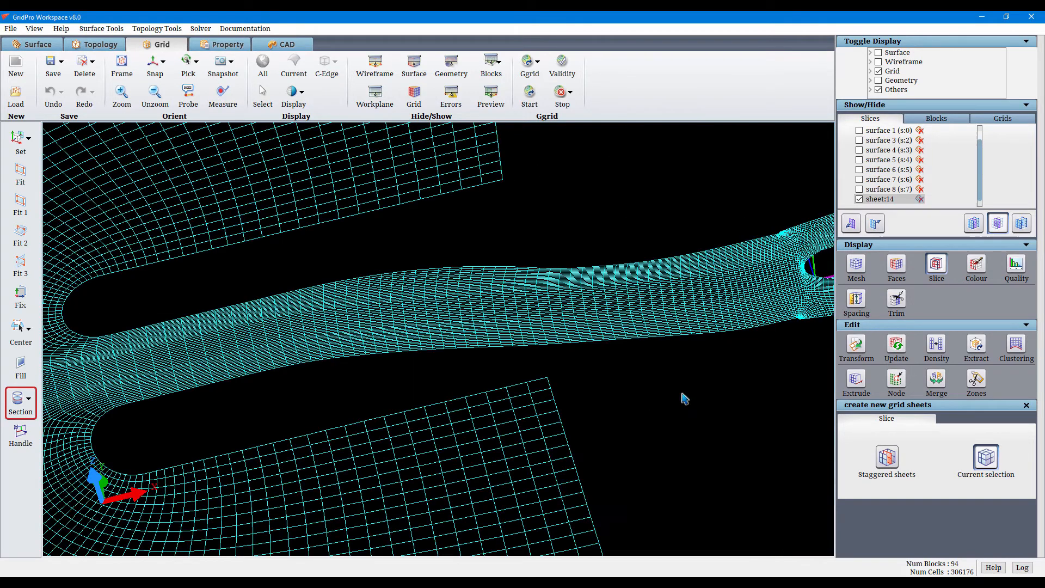
pyautogui.moveTo(647, 389)
pyautogui.mouseDown(button='middle')
pyautogui.moveTo(529, 434)
pyautogui.moveTo(457, 436)
pyautogui.mouseUp(button='middle')
pyautogui.moveTo(630, 316); pyautogui.dragTo(475, 348, button='middle')
pyautogui.moveTo(436, 295); pyautogui.dragTo(508, 399, button='right')
pyautogui.rightClick(401, 269)
pyautogui.click(421, 275)
pyautogui.moveTo(762, 425); pyautogui.dragTo(608, 513)
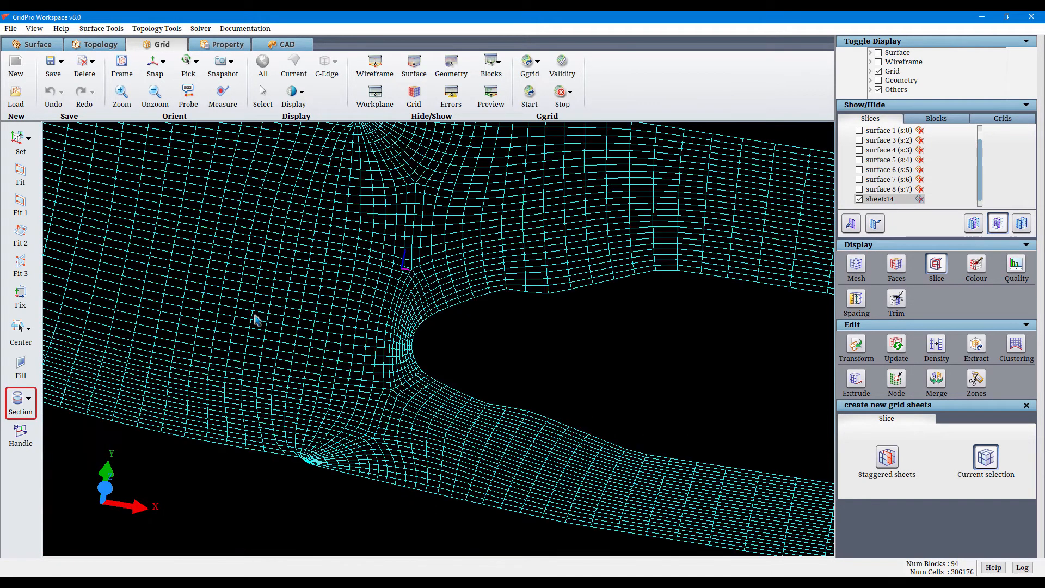
pyautogui.moveTo(255, 315); pyautogui.dragTo(297, 223)
pyautogui.moveTo(316, 196); pyautogui.dragTo(333, 304, button='middle')
pyautogui.moveTo(328, 210); pyautogui.dragTo(403, 310, button='right')
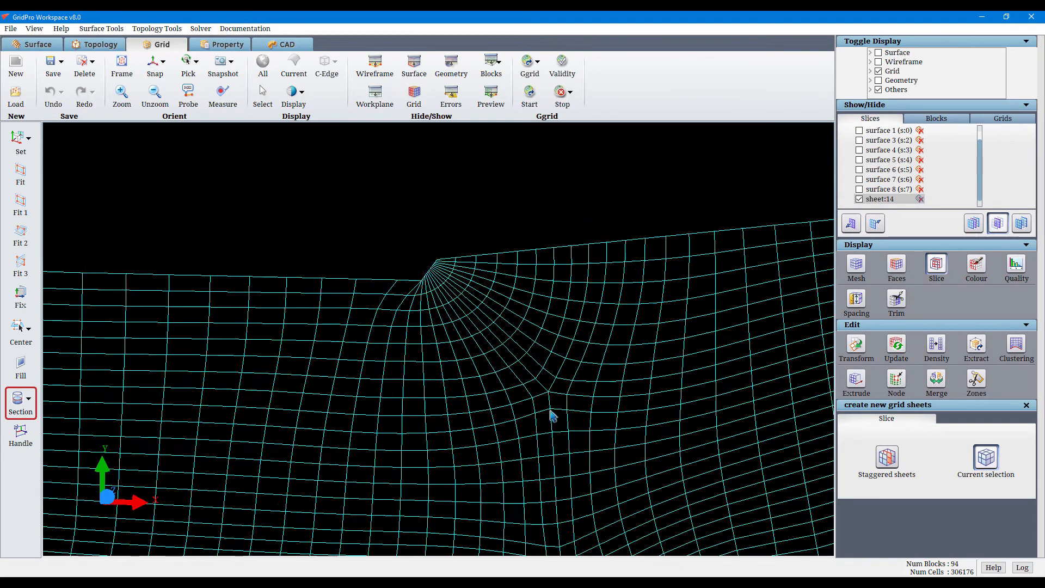
pyautogui.moveTo(550, 415); pyautogui.dragTo(627, 238)
pyautogui.scroll(-6, 569, 394)
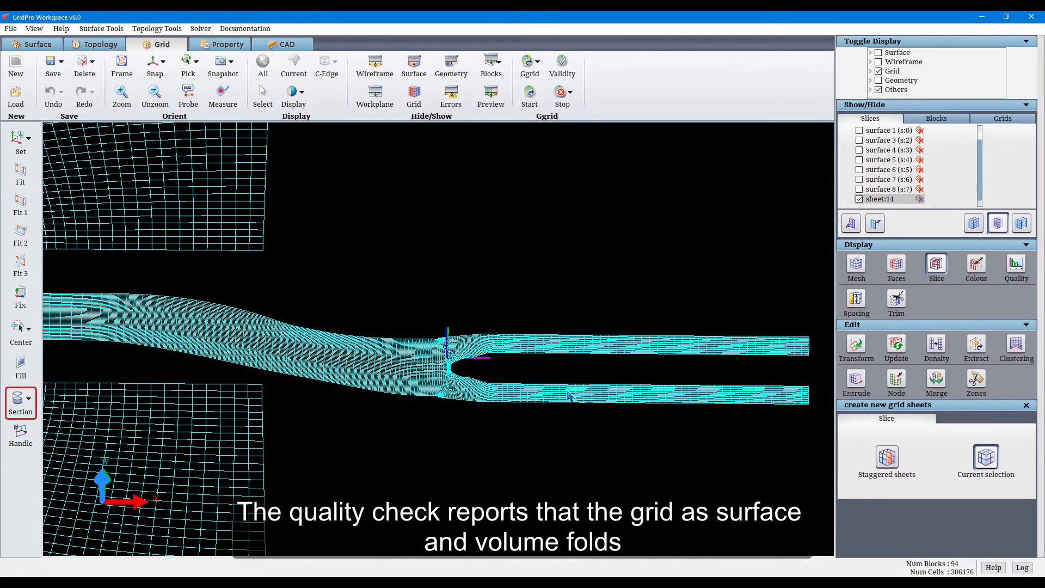
# Evaluate the grid quality, display the cells with volume folds and close the quality report.
pyautogui.click(1024, 263)
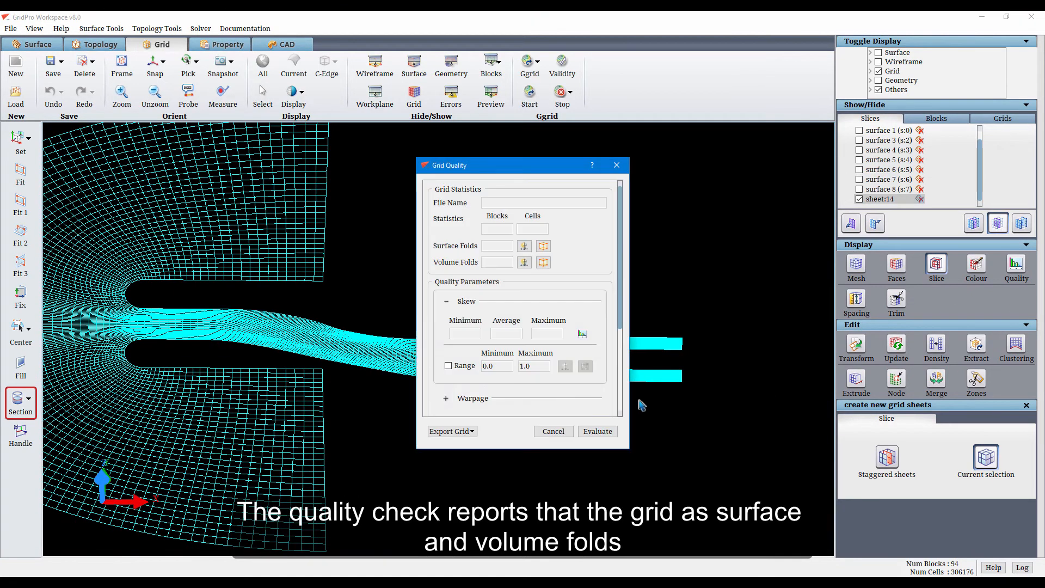
pyautogui.click(597, 431)
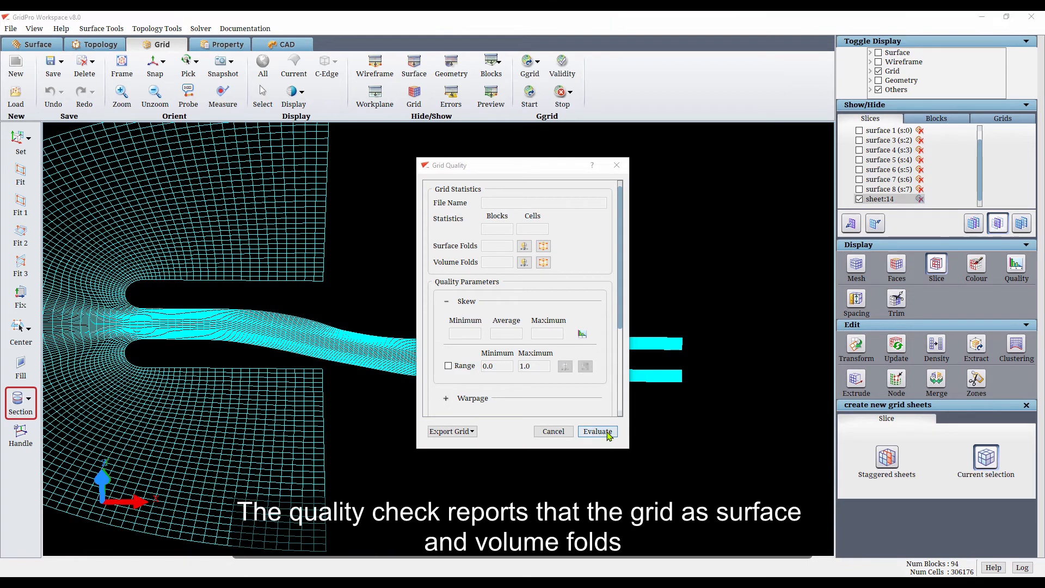
pyautogui.click(524, 263)
pyautogui.click(559, 432)
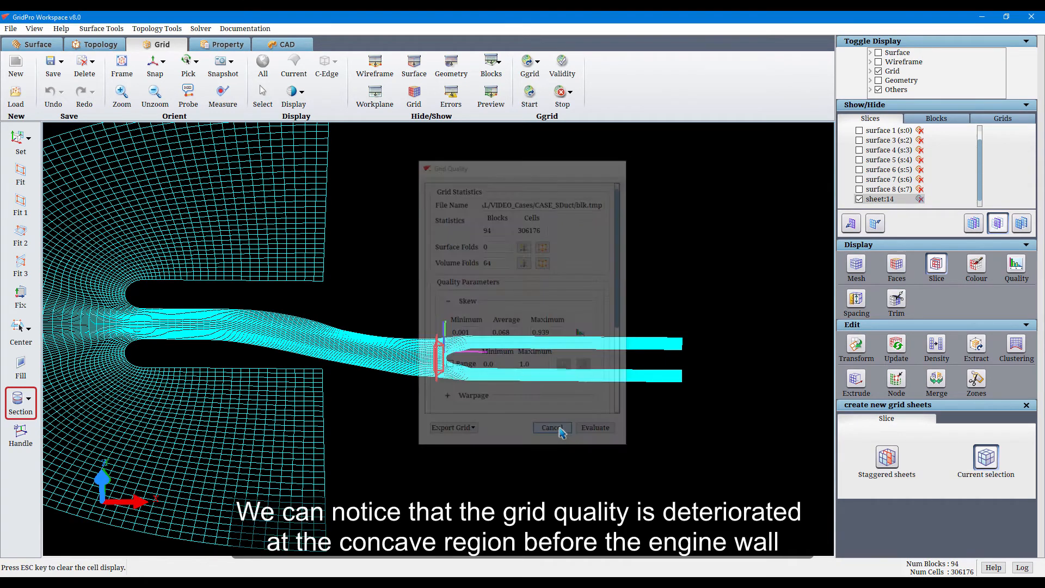
# Examine the highlighted folded cells at the concave region just ahead of the engine wall.
pyautogui.scroll(5, 429, 358)
pyautogui.moveTo(366, 351); pyautogui.dragTo(436, 419)
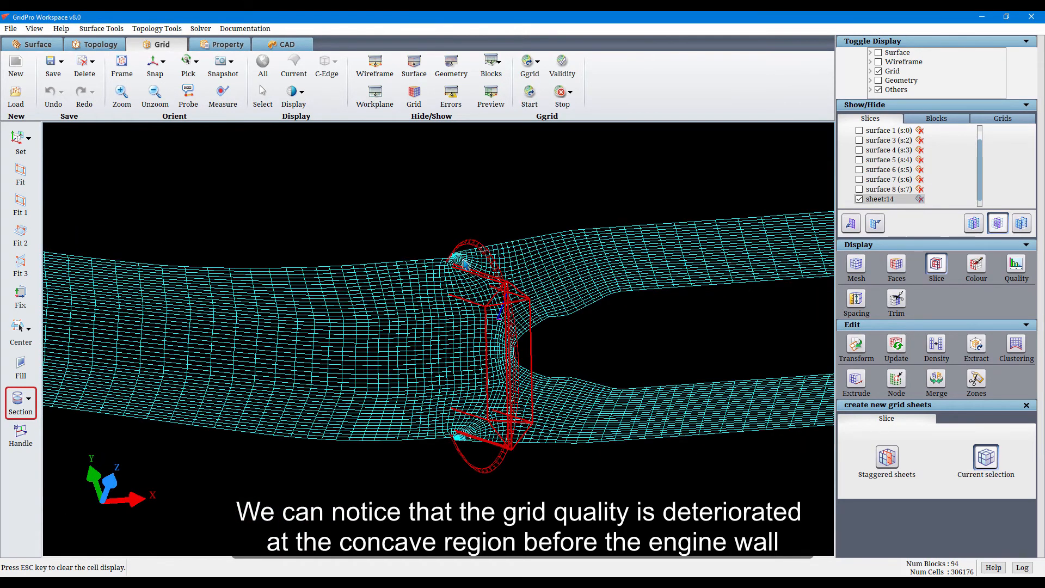
pyautogui.scroll(6, 458, 267)
pyautogui.scroll(-5, 490, 350)
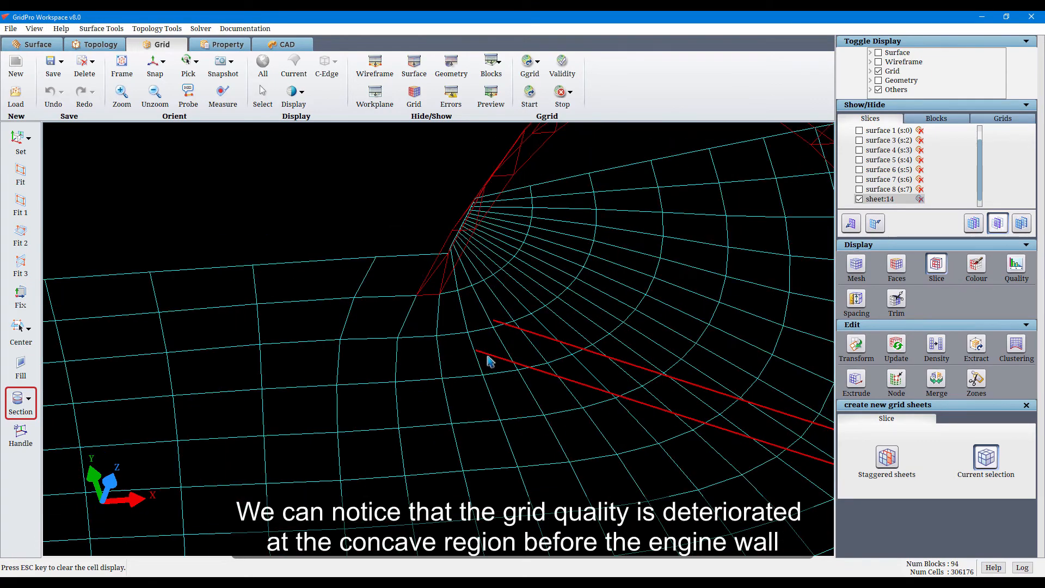
pyautogui.scroll(-3, 467, 423)
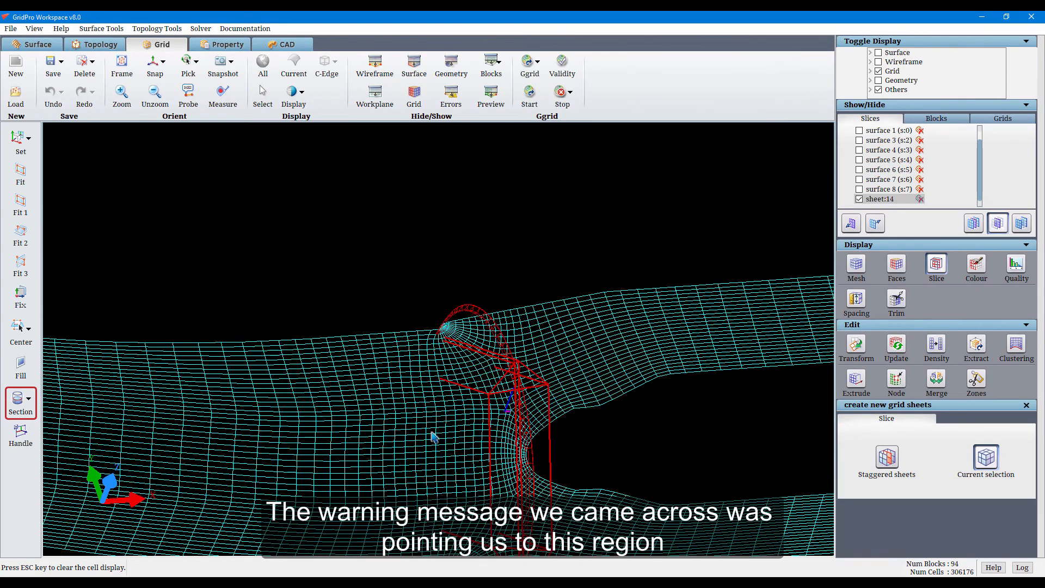
pyautogui.scroll(-4, 419, 440)
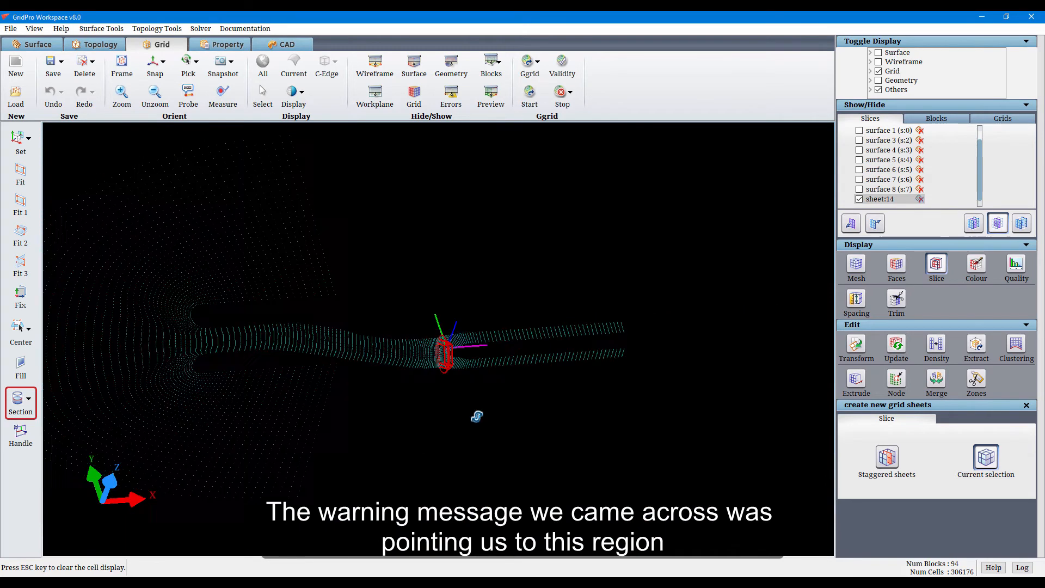
# Return to the topology workspace, rerun the validity check to read the suggested fix, and close the report.
pyautogui.click(120, 64)
pyautogui.click(121, 49)
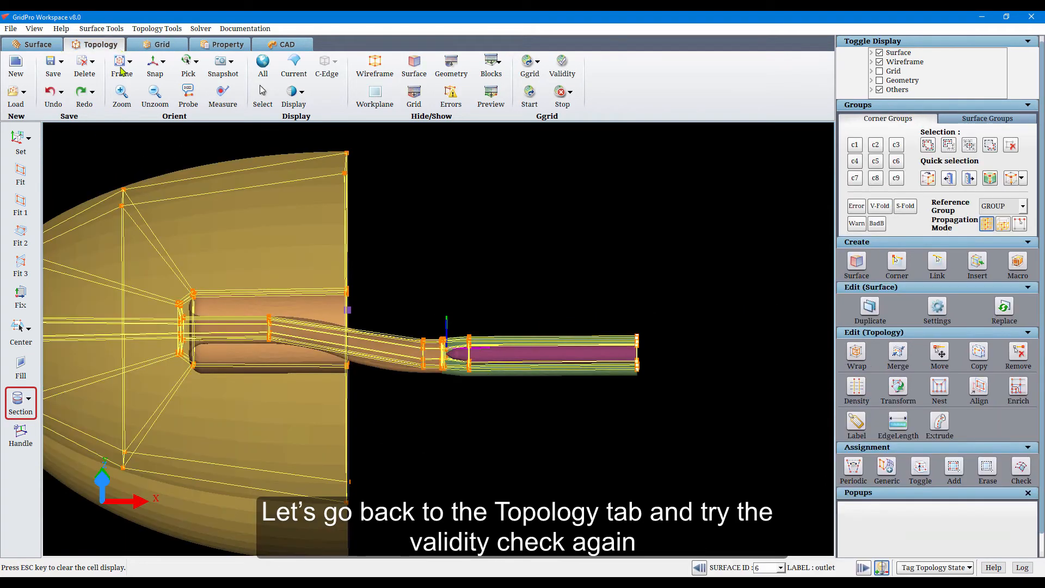
pyautogui.click(562, 64)
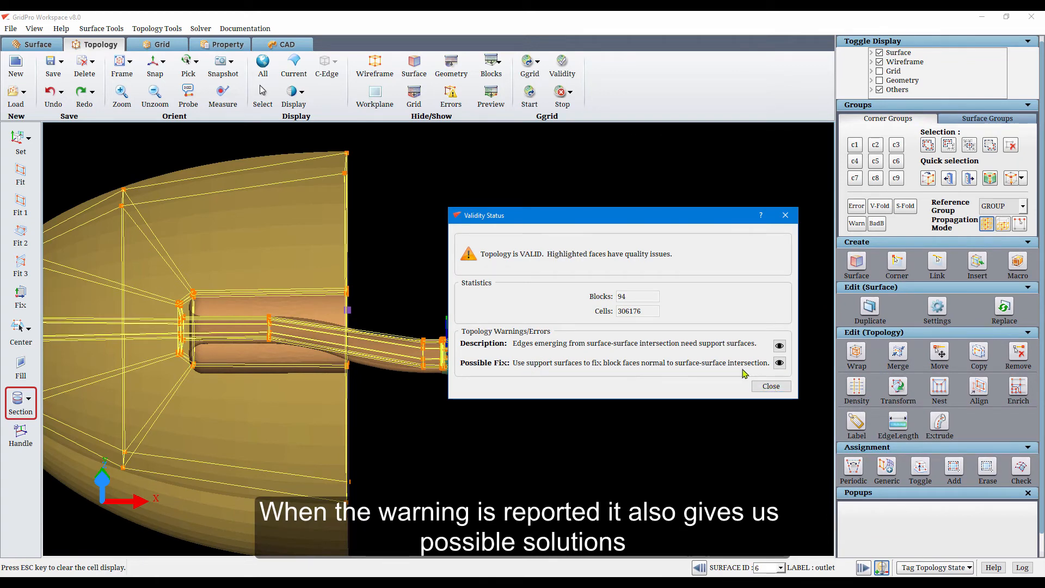
pyautogui.click(768, 387)
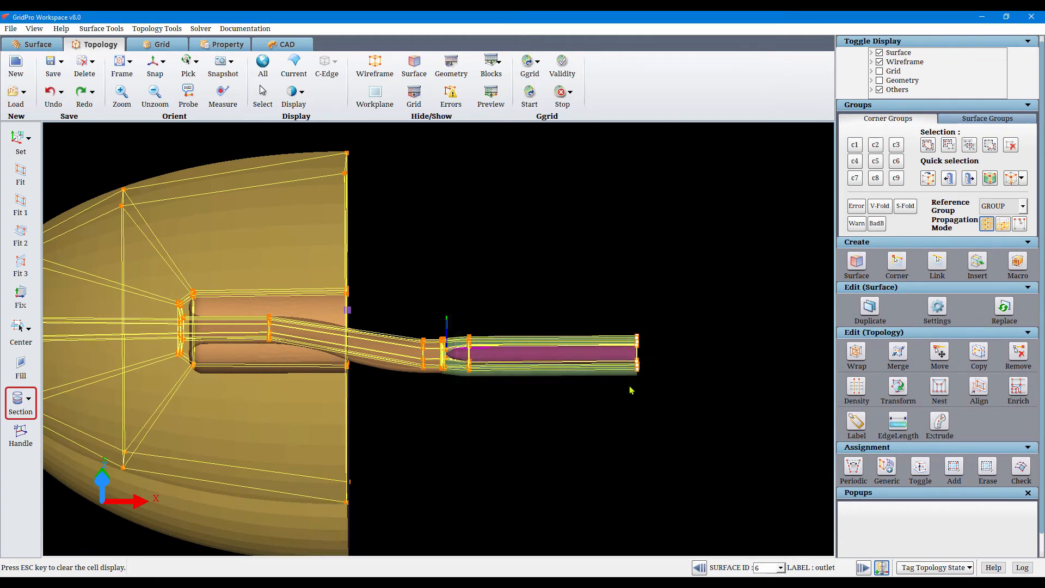
# Load the support surface isurf_mid.quad for the flagged block faces at the duct-engine wall intersection.
pyautogui.moveTo(488, 406); pyautogui.dragTo(645, 439)
pyautogui.moveTo(442, 336); pyautogui.dragTo(456, 357, button='middle')
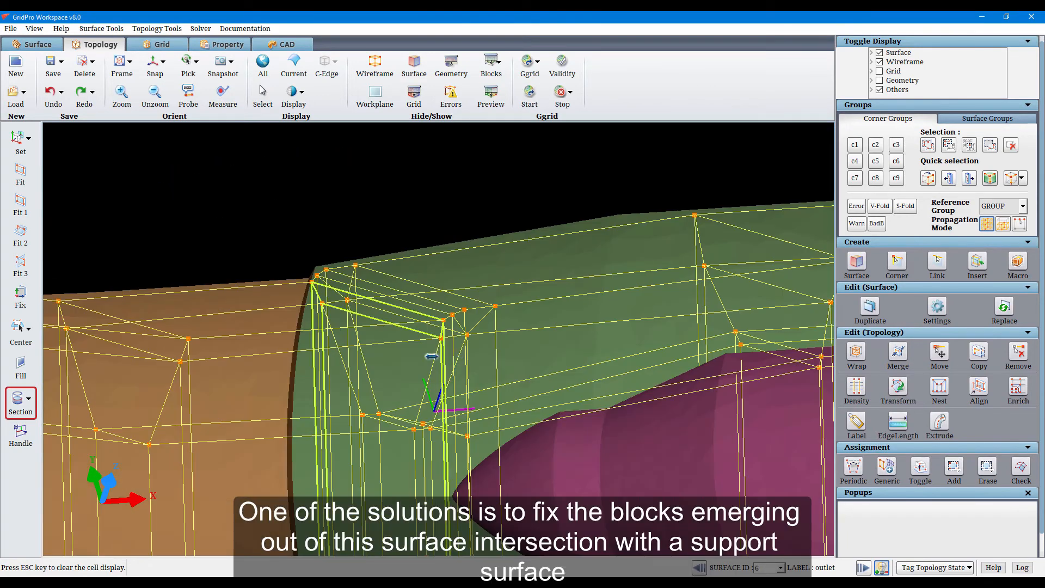
pyautogui.click(22, 96)
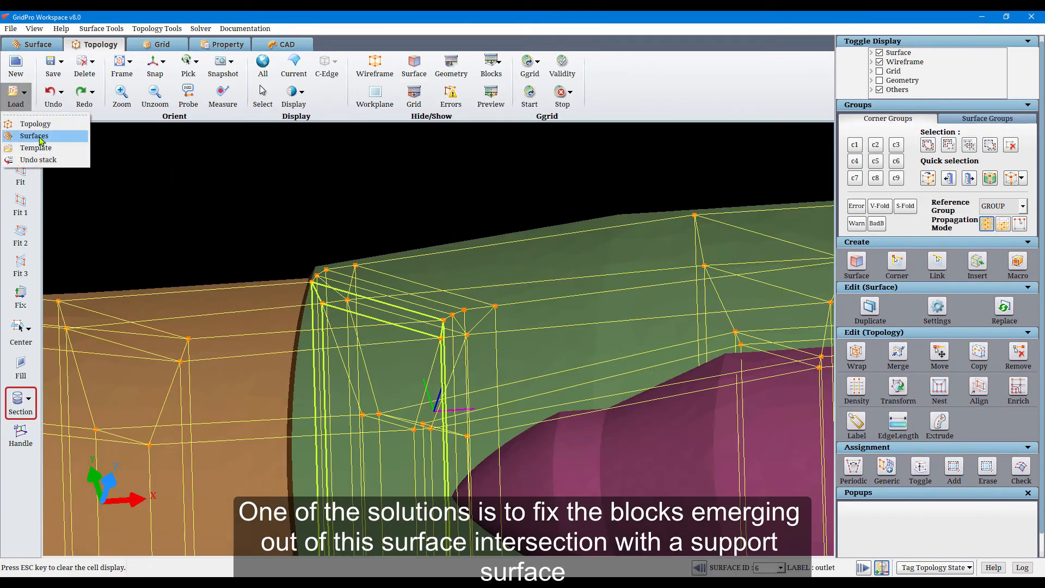
pyautogui.click(34, 133)
pyautogui.click(134, 160)
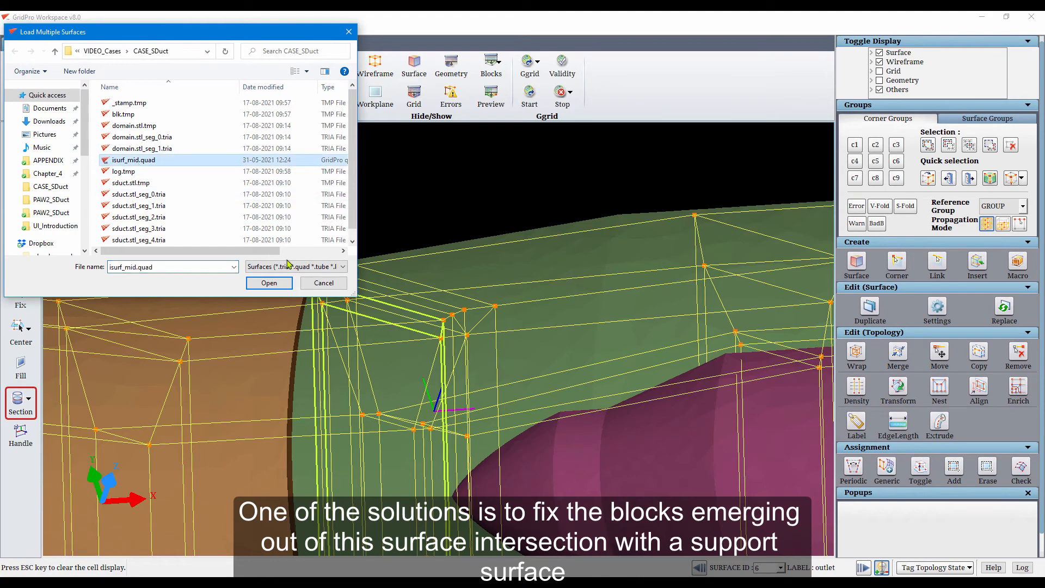
pyautogui.click(272, 283)
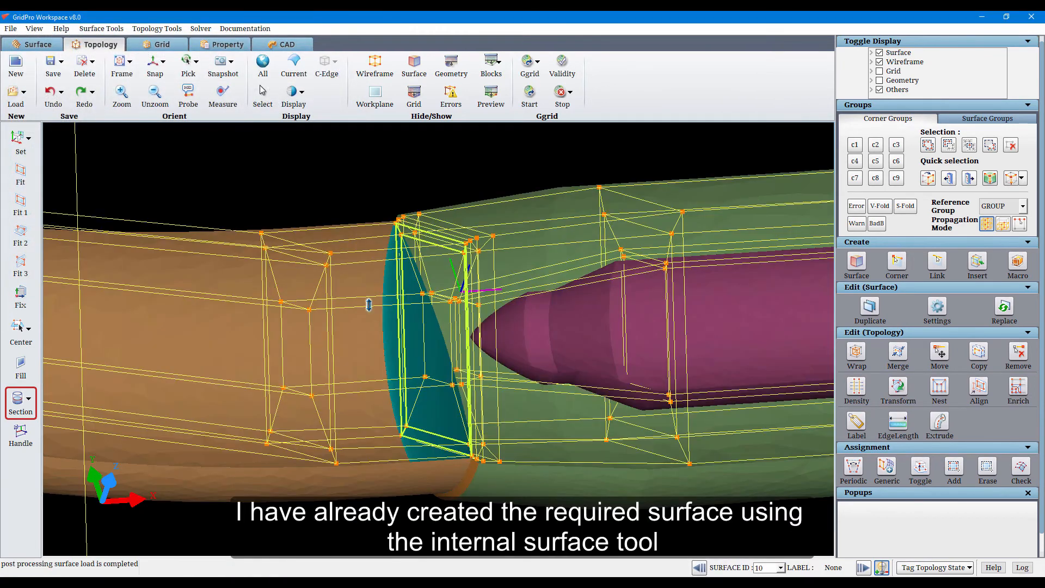
# Turn off the section view, display only the loaded support surface, and set its orientation to two-sided.
pyautogui.moveTo(635, 351); pyautogui.dragTo(446, 373)
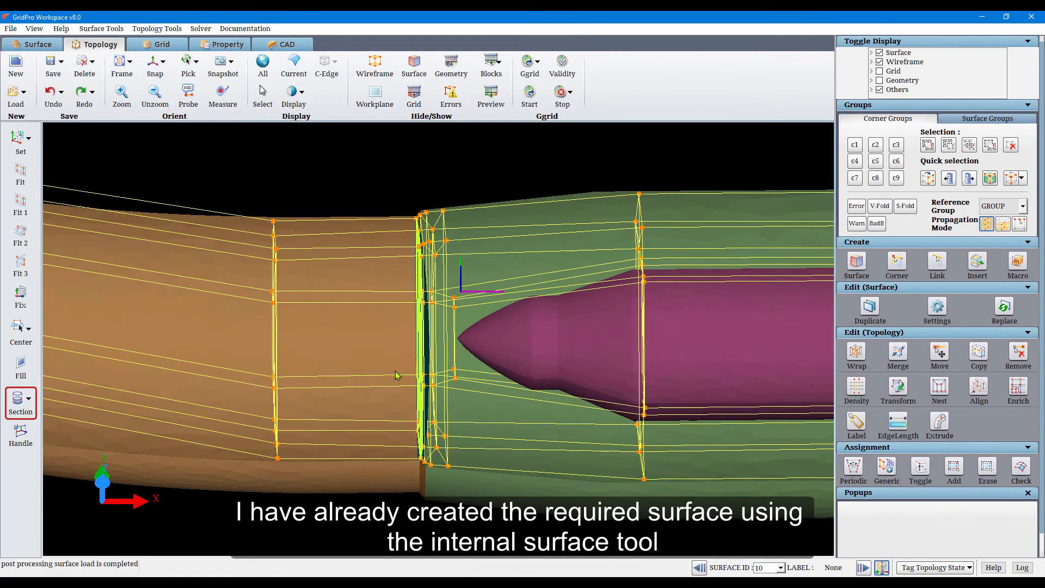
pyautogui.moveTo(161, 410); pyautogui.dragTo(312, 142)
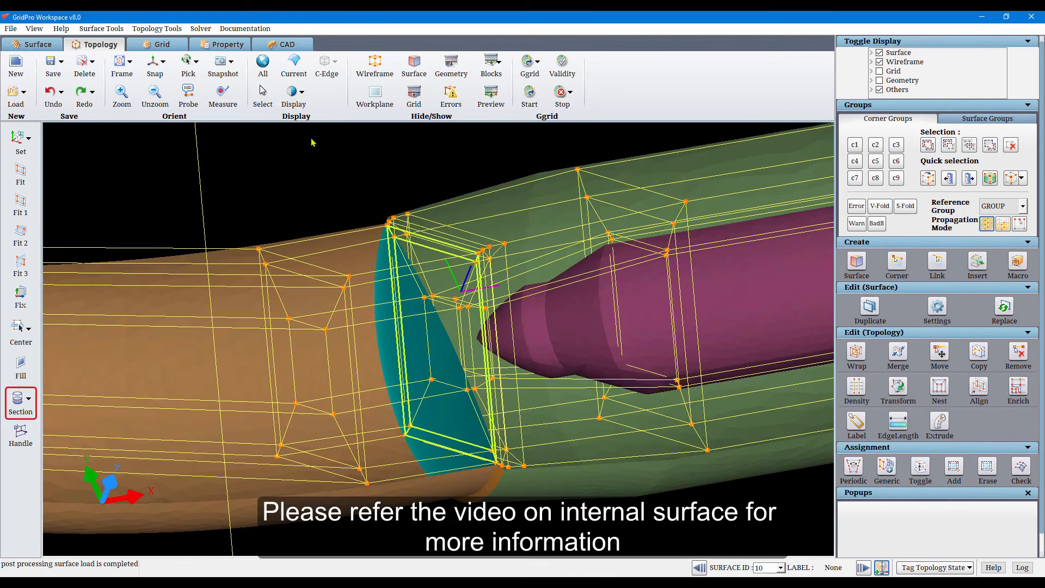
pyautogui.click(18, 401)
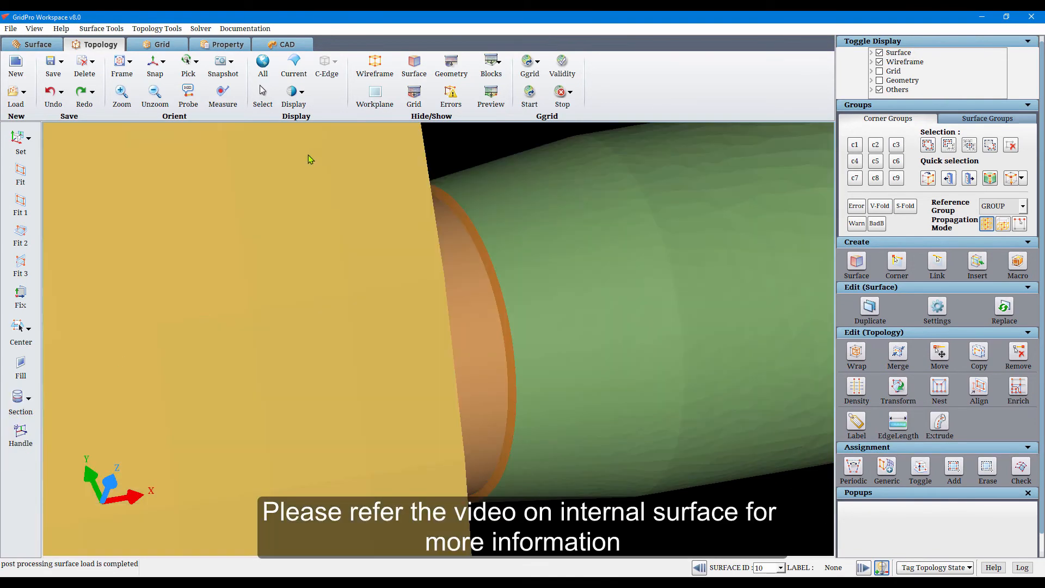
pyautogui.click(304, 71)
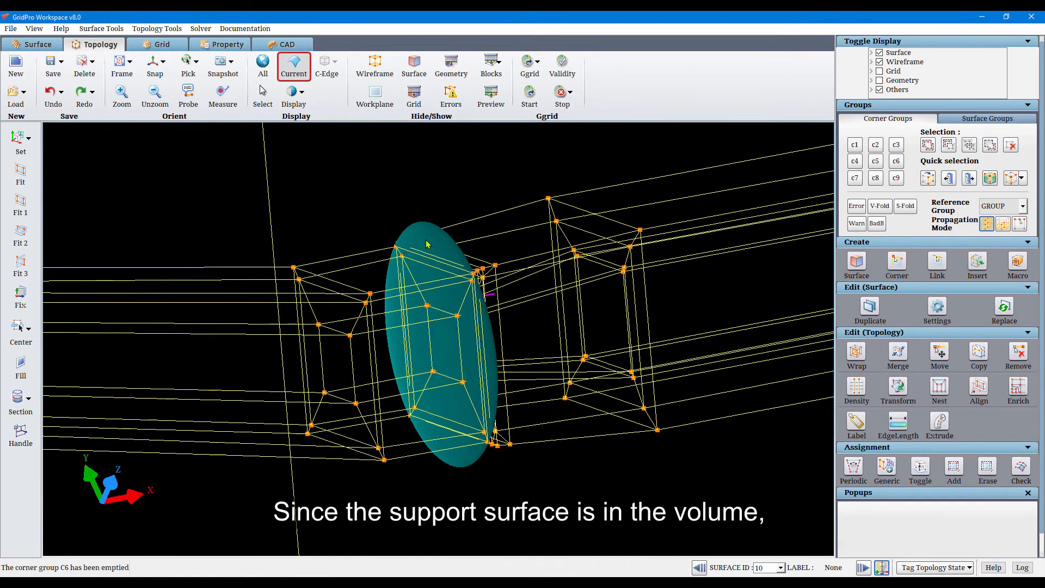
pyautogui.rightClick(473, 239)
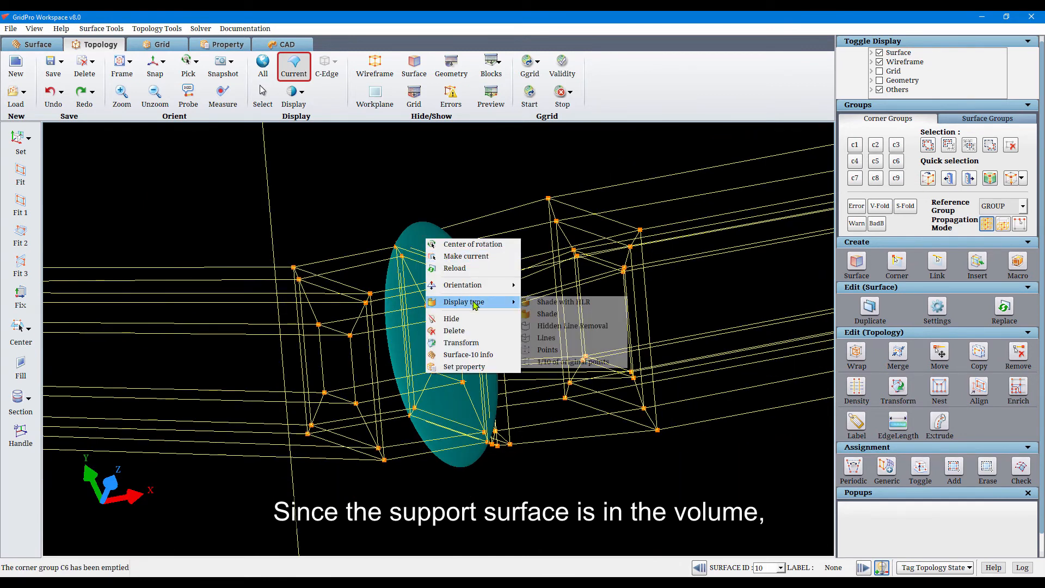
pyautogui.moveTo(501, 297)
pyautogui.click(562, 298)
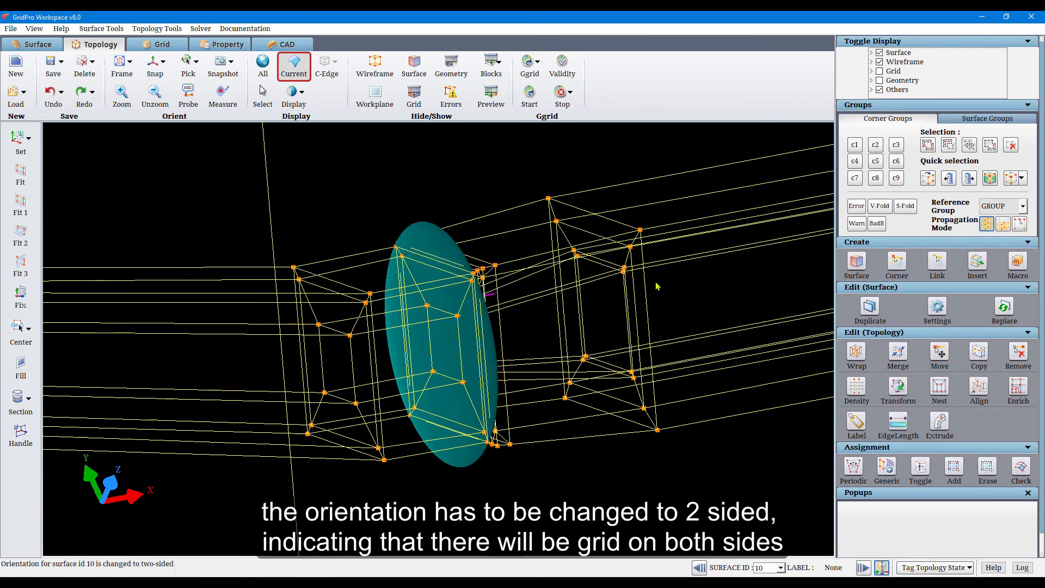
# Group the floating block-face corners in c6, assign them to the support surface, and recheck the topology's validity.
pyautogui.click(896, 162)
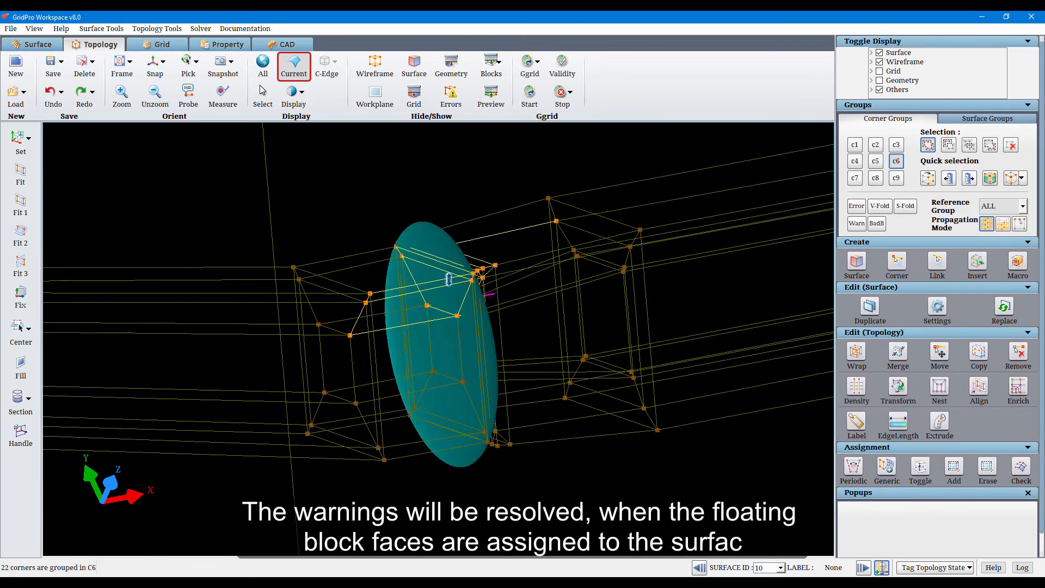
pyautogui.click(461, 296)
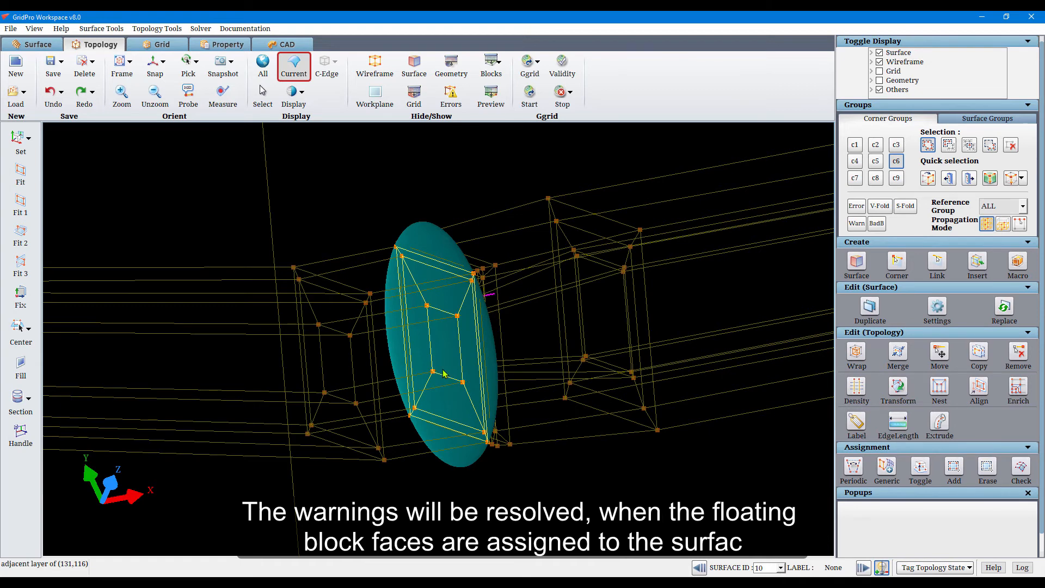
pyautogui.click(950, 469)
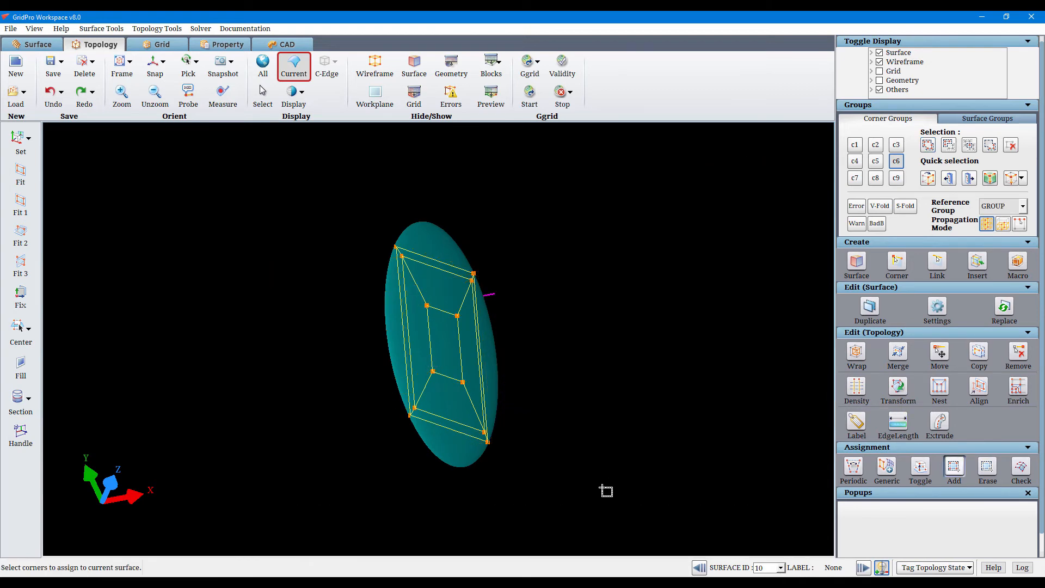
pyautogui.click(895, 162)
pyautogui.click(561, 67)
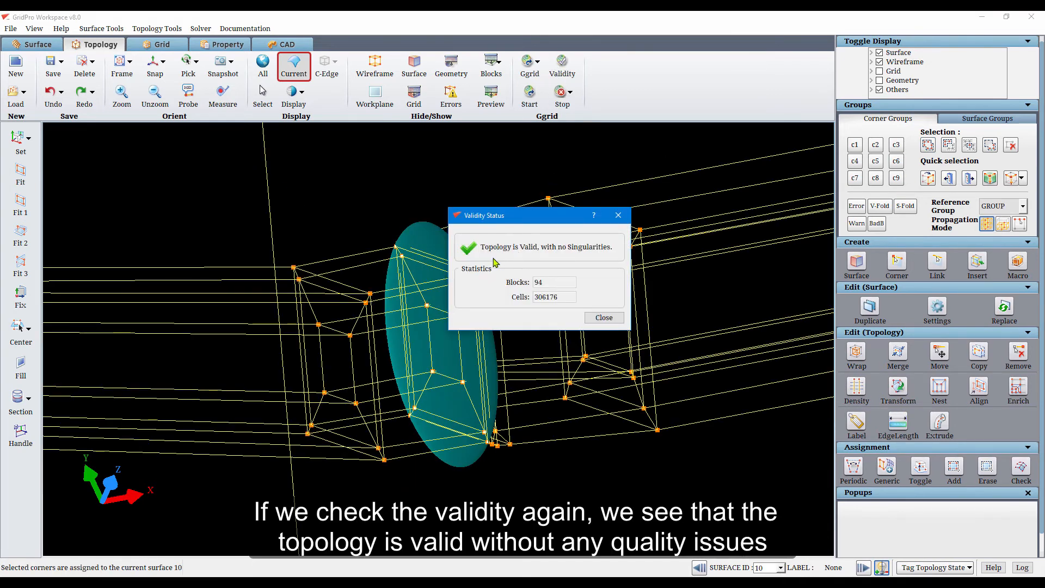
pyautogui.click(601, 318)
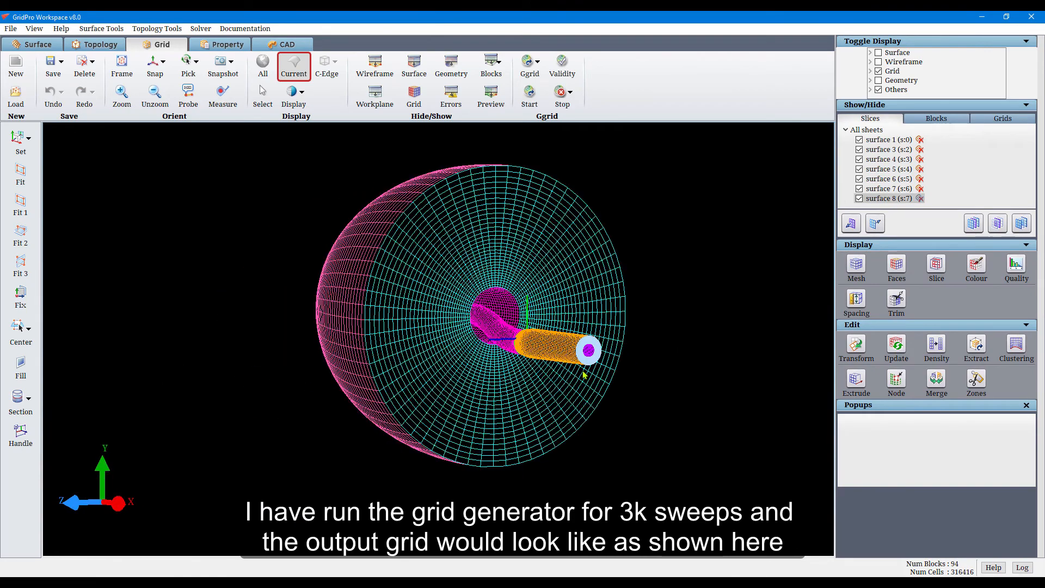
# Cut a lengthwise grid sheet through the duct and engine and display it alone to examine the cells at their junction.
pyautogui.click(937, 264)
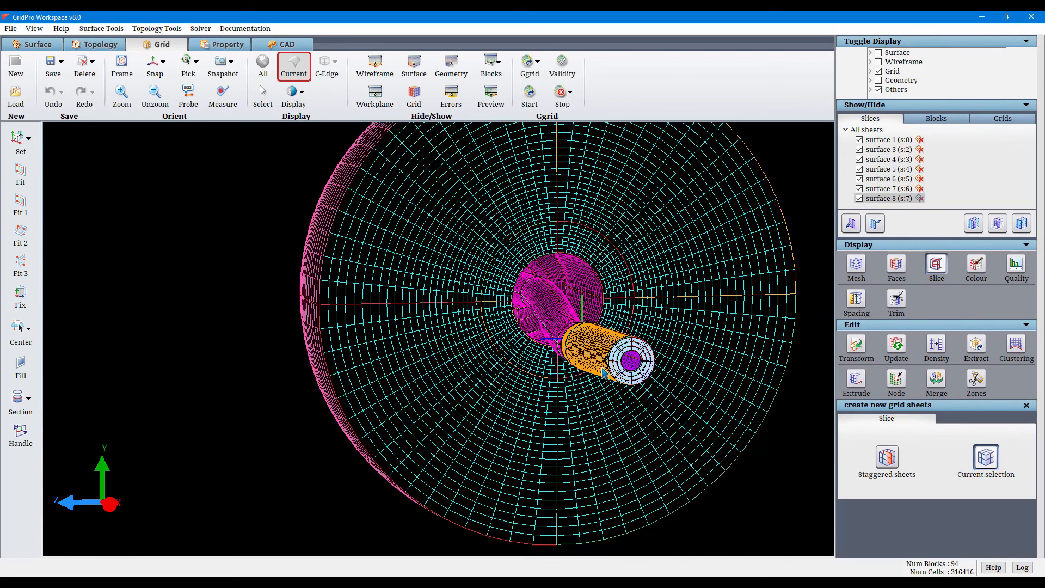
pyautogui.click(686, 348)
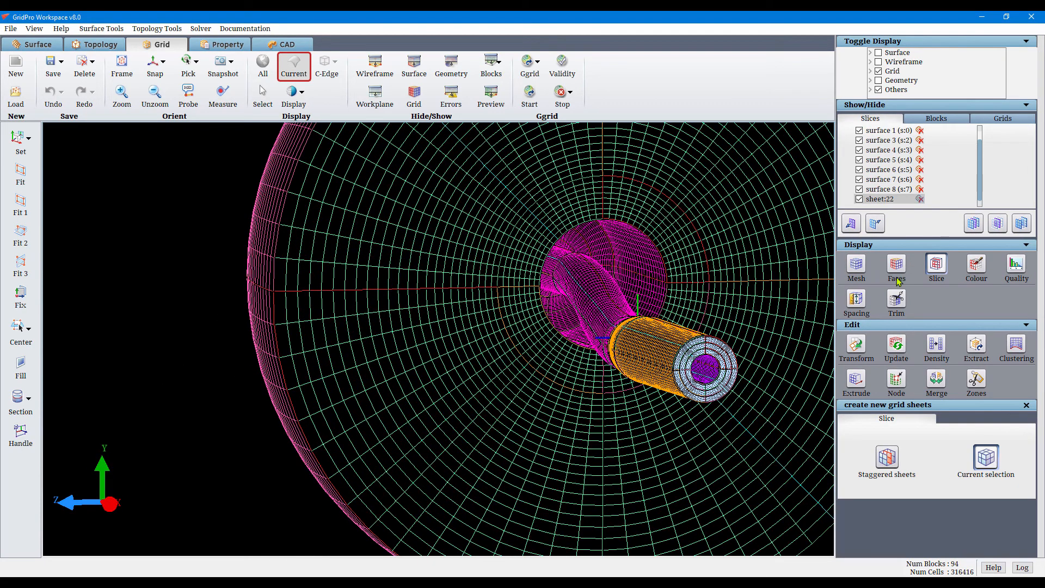
pyautogui.click(954, 118)
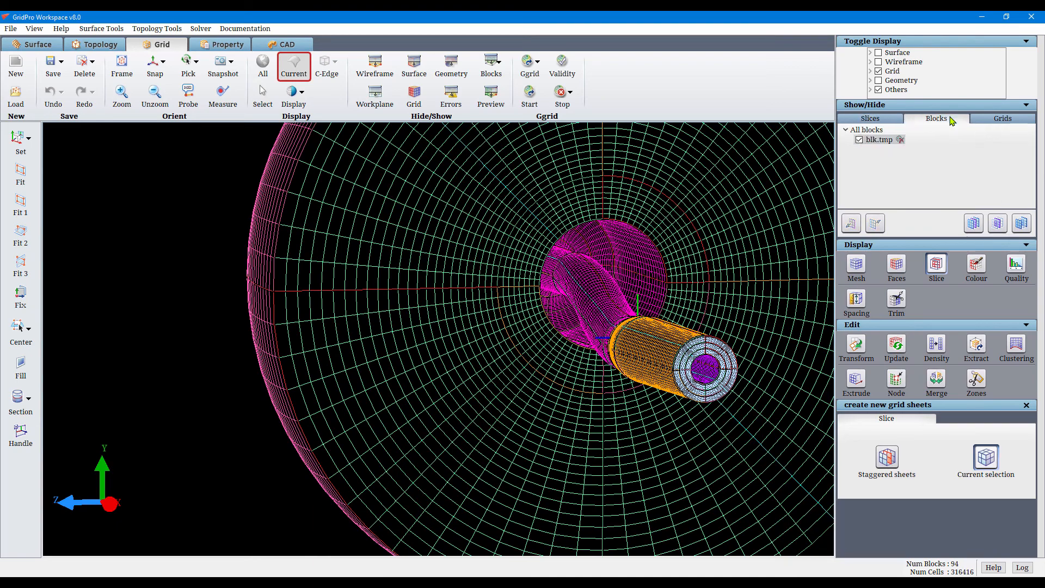
pyautogui.click(877, 121)
pyautogui.click(997, 223)
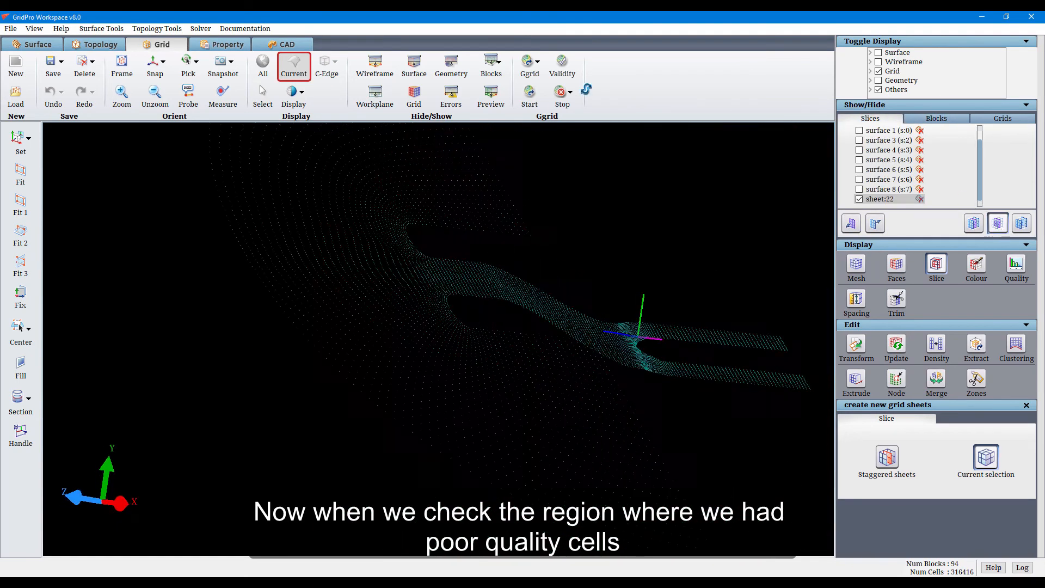
pyautogui.scroll(5, 625, 316)
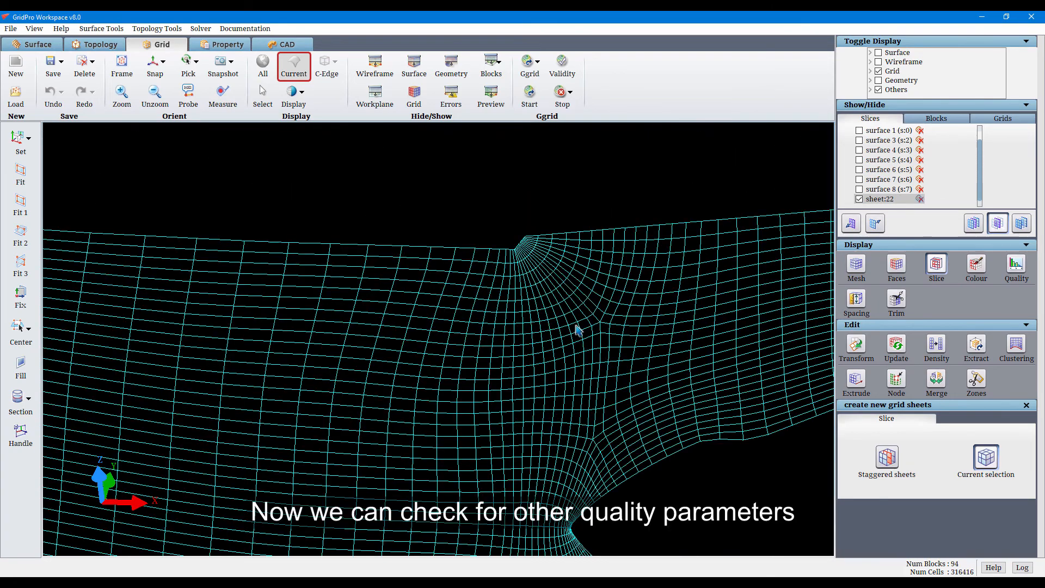
pyautogui.scroll(-4, 578, 326)
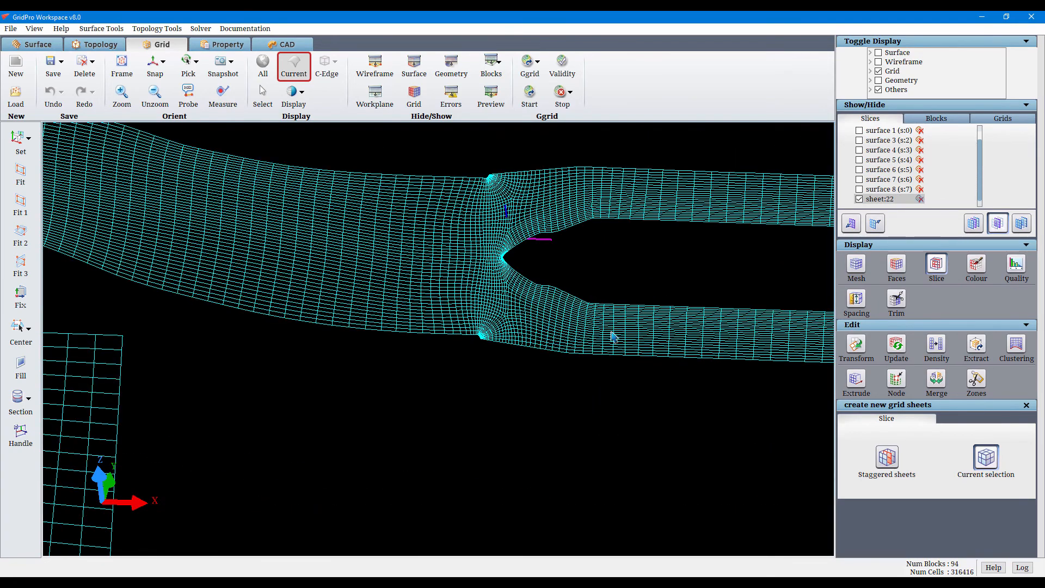
# Evaluate the grid quality, review the skewness histogram, and close both quality windows.
pyautogui.scroll(-2, 544, 338)
pyautogui.click(1016, 264)
pyautogui.click(610, 432)
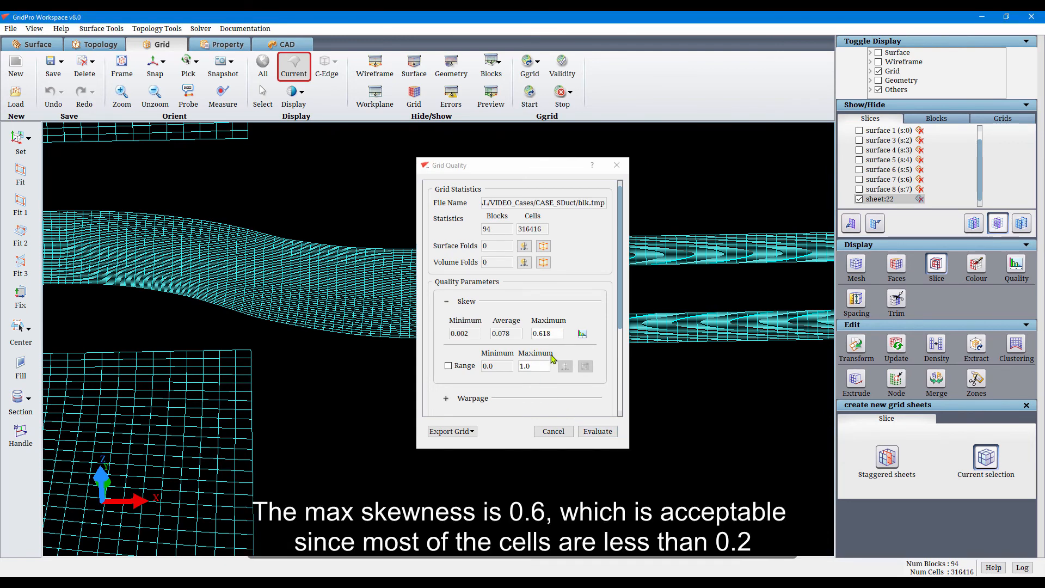
pyautogui.click(581, 333)
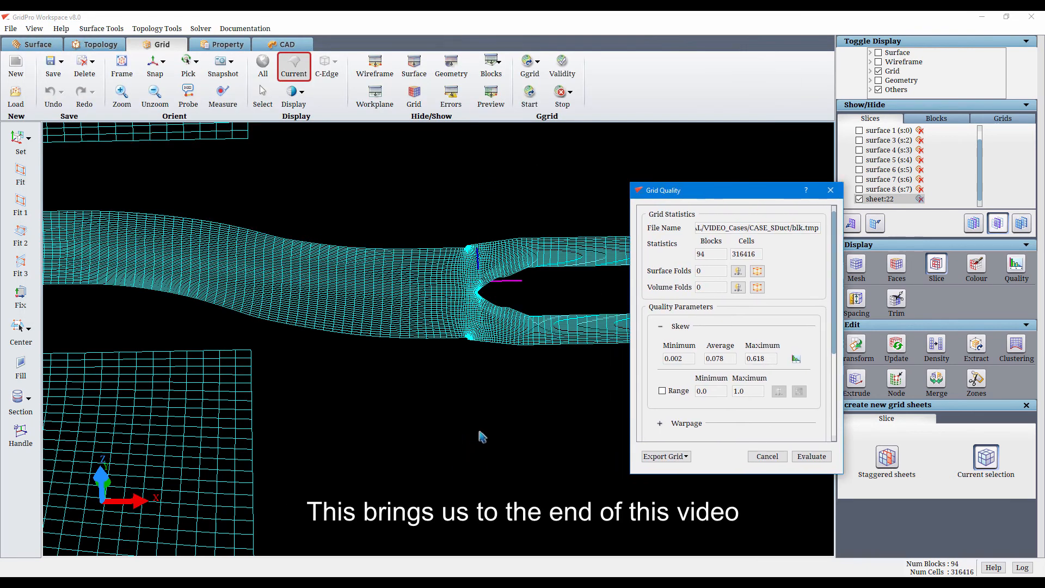
pyautogui.click(554, 539)
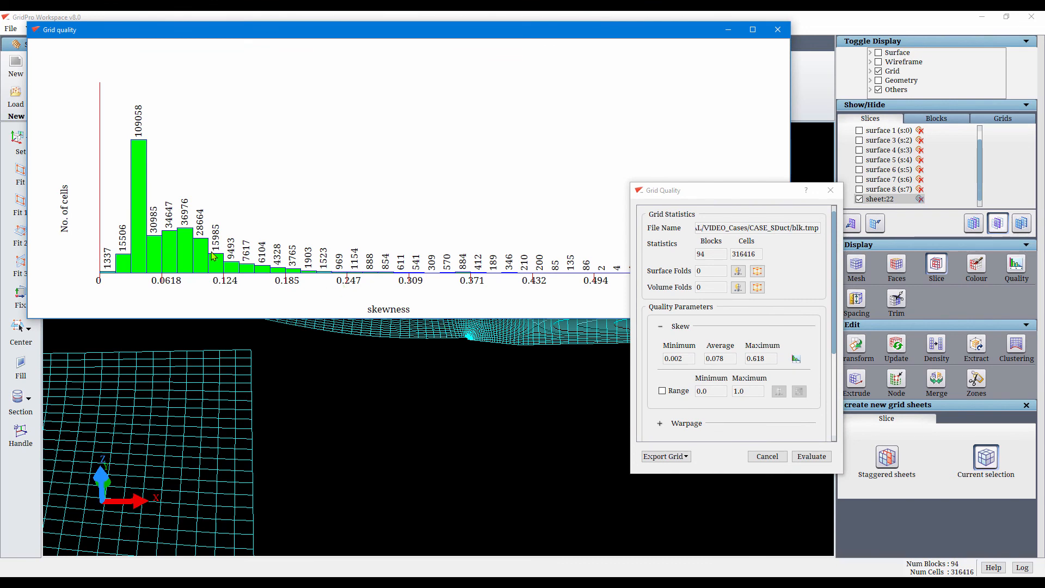
pyautogui.click(777, 29)
pyautogui.click(767, 456)
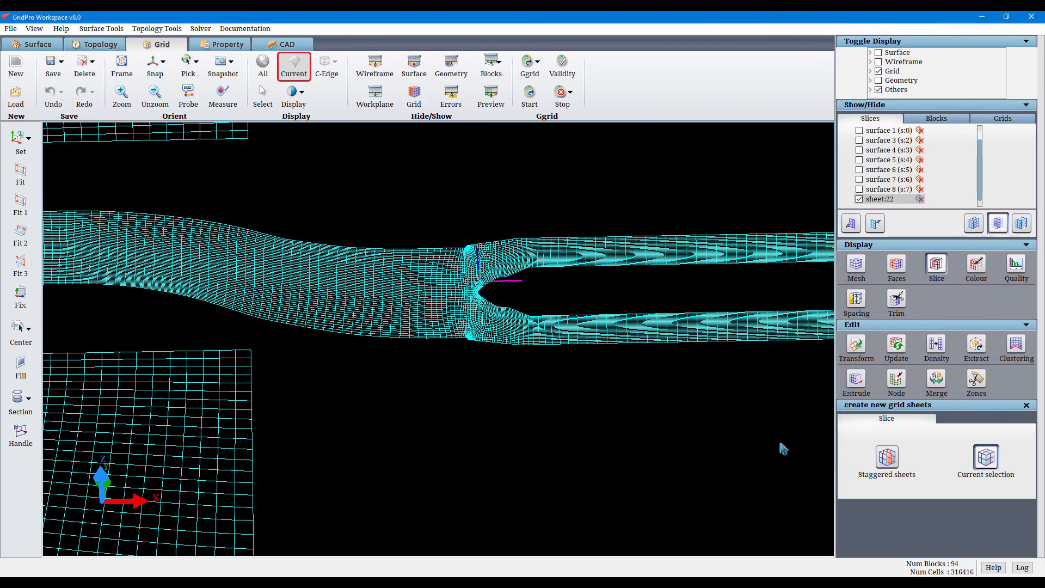
# Display all the grid sheets again and review the complete grid.
pyautogui.click(968, 222)
pyautogui.scroll(-8, 594, 347)
pyautogui.moveTo(525, 331); pyautogui.dragTo(304, 401)
pyautogui.moveTo(407, 405); pyautogui.dragTo(520, 410)
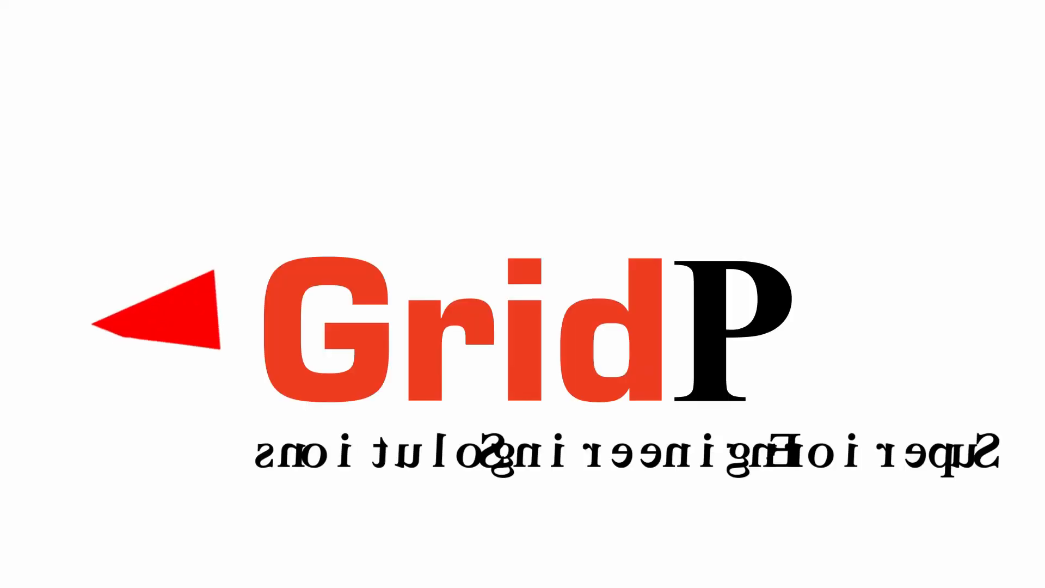